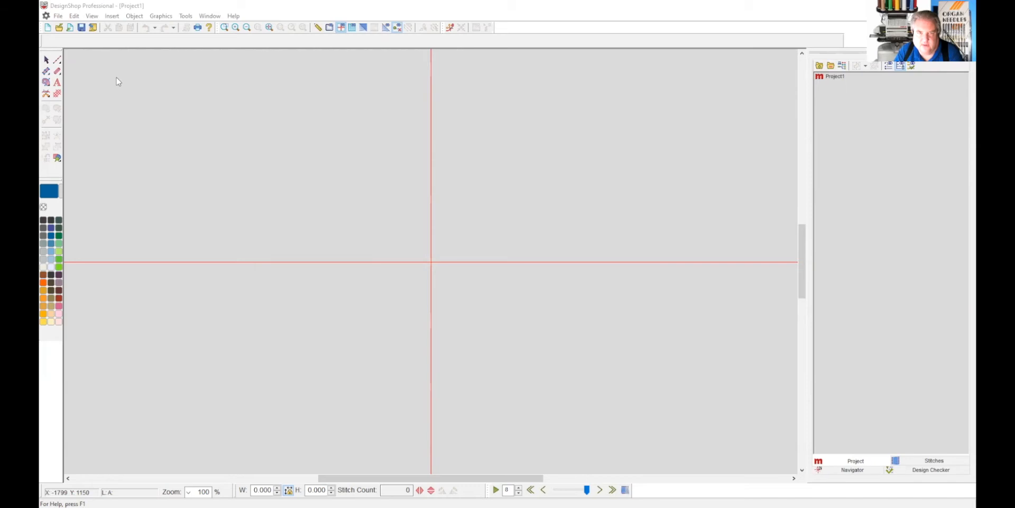
Step: Open the 2color Brush .ai artwork and delete the graphic from its Graphics List, leaving only the vectors
{"action": "left_click", "coordinate": [58, 16]}
{"action": "left_click", "coordinate": [98, 132]}
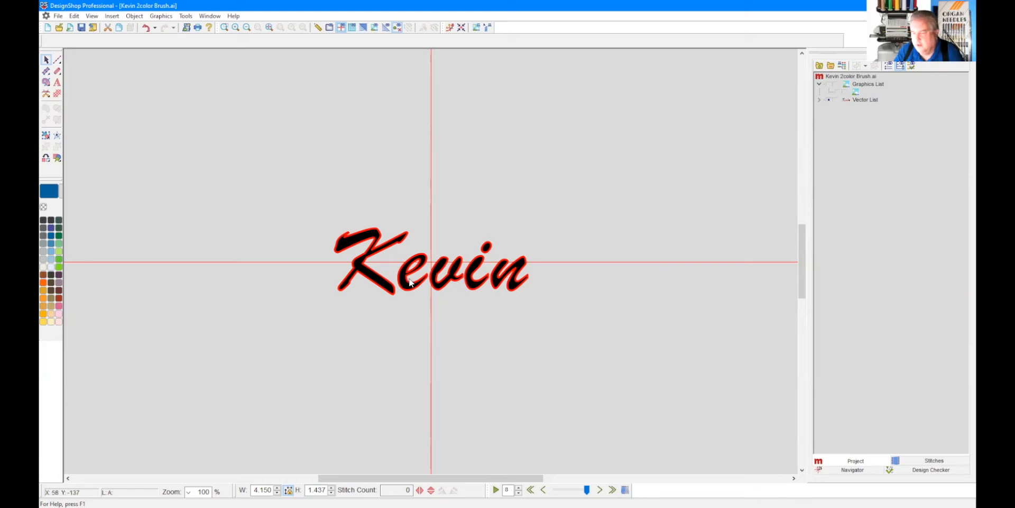
{"action": "left_click", "coordinate": [855, 93]}
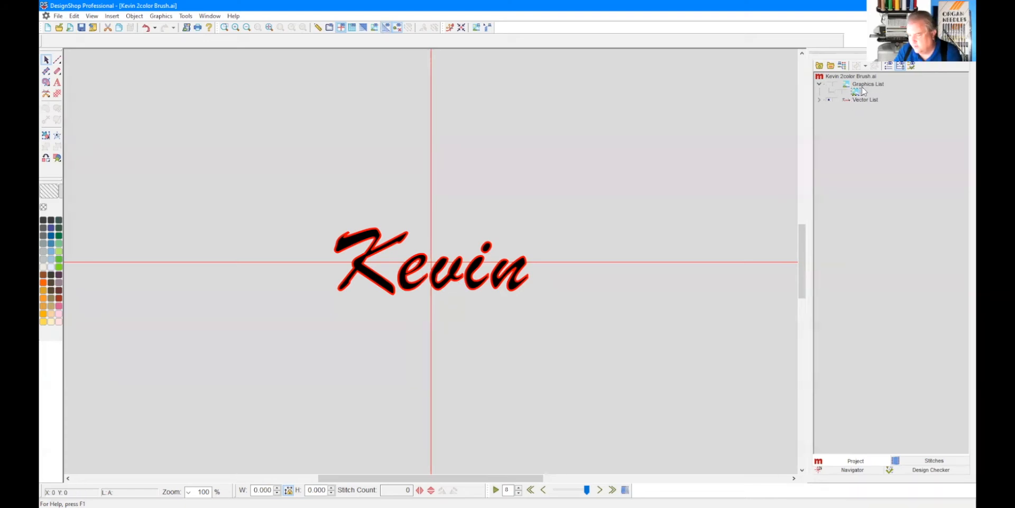
{"action": "key", "text": "Delete"}
{"action": "left_click", "coordinate": [820, 84]}
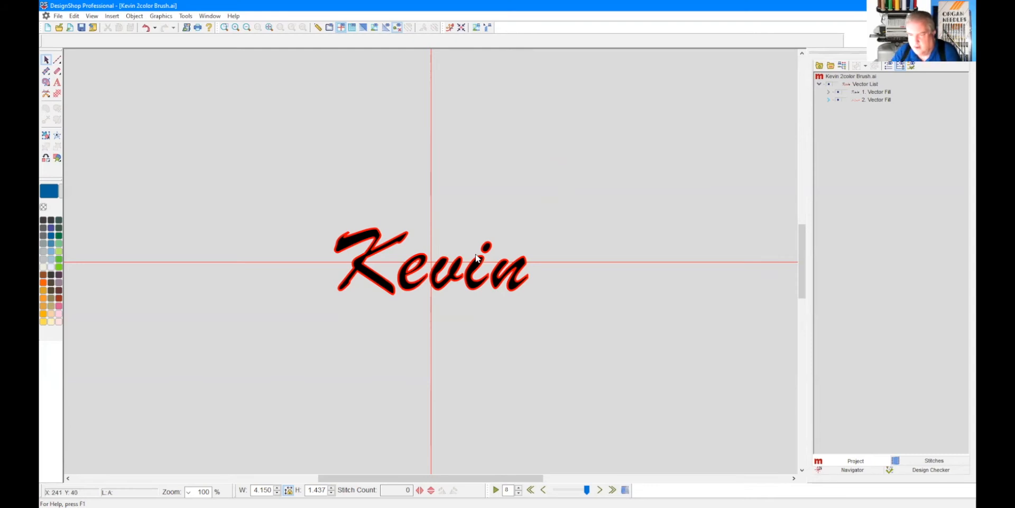
Step: Try to convert both vector fills to embroidery together using the Default conversion
{"action": "left_click", "coordinate": [864, 92]}
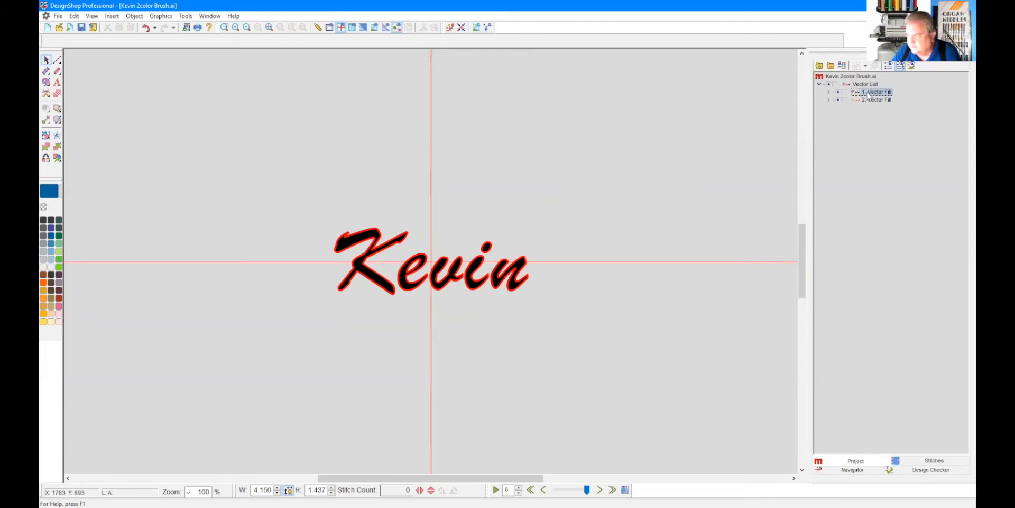
{"action": "left_click", "coordinate": [868, 100]}
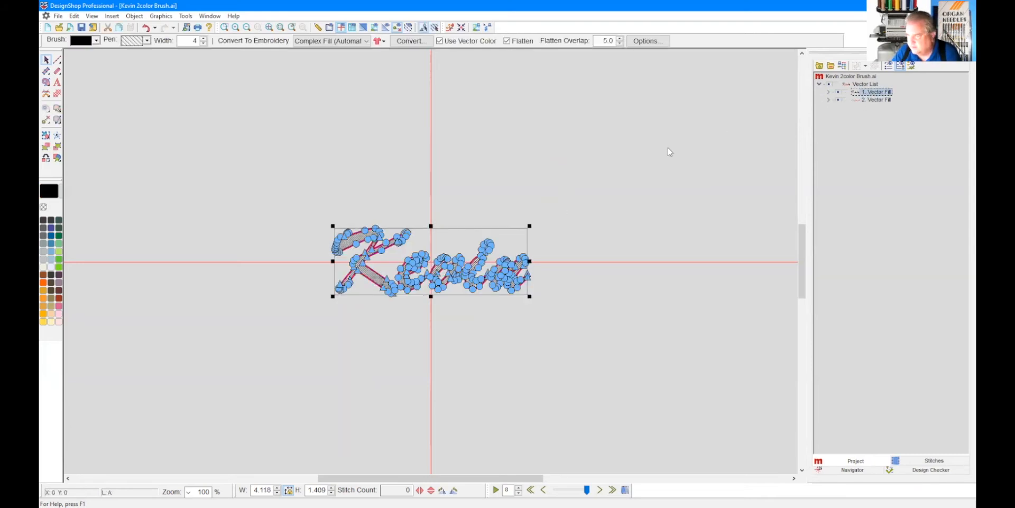
{"action": "left_click", "coordinate": [541, 168]}
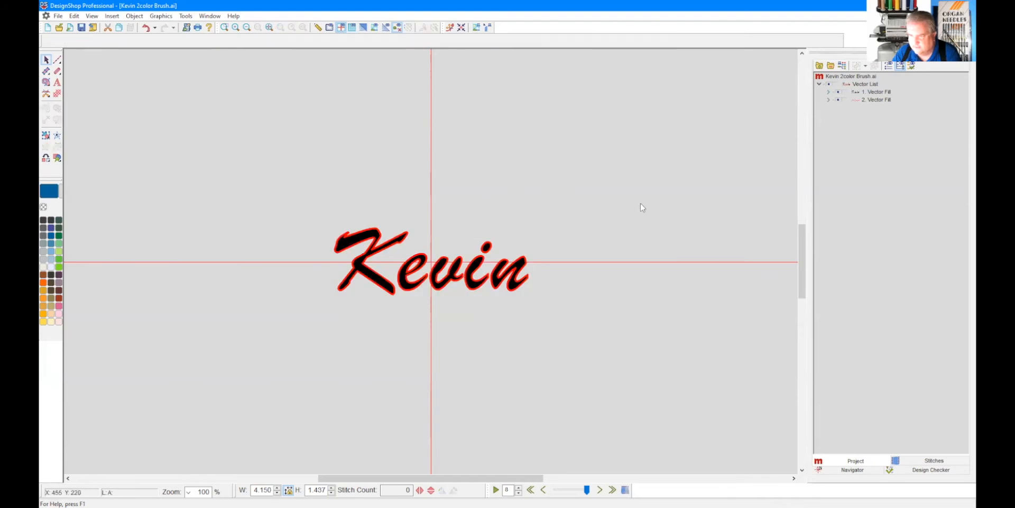
{"action": "left_click", "coordinate": [865, 84]}
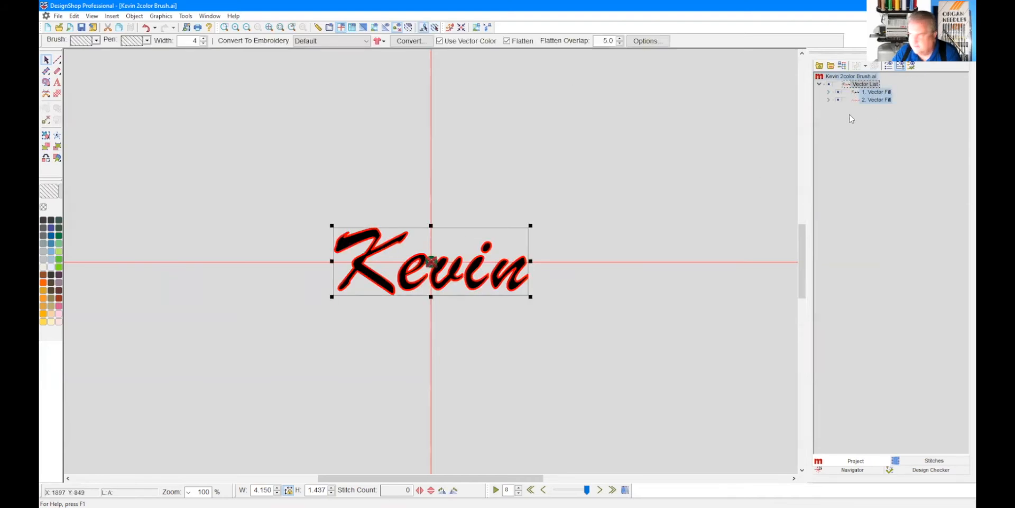
{"action": "left_click", "coordinate": [408, 42]}
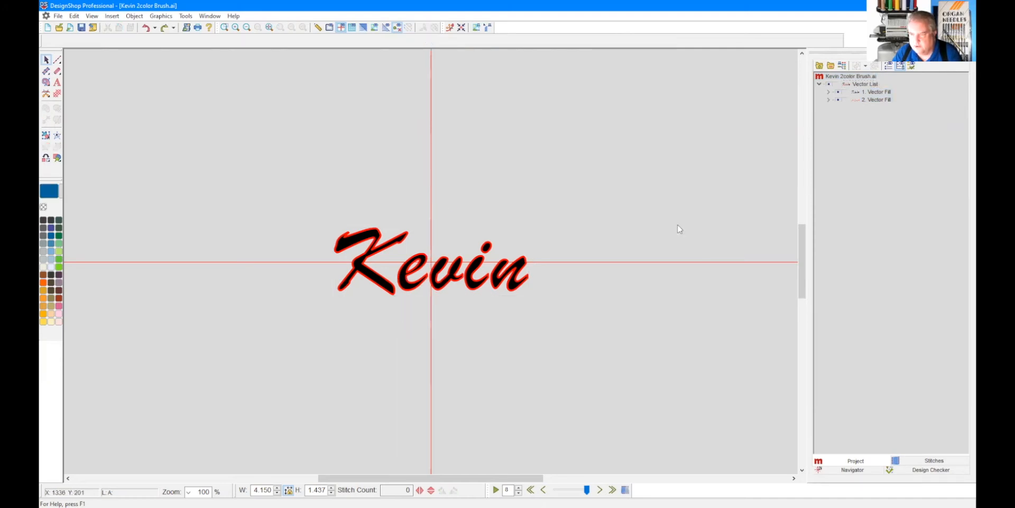
Step: Scale the entire vector artwork proportionally to a width of 8 and convert it to embroidery
{"action": "left_click", "coordinate": [883, 94]}
{"action": "left_click", "coordinate": [869, 85]}
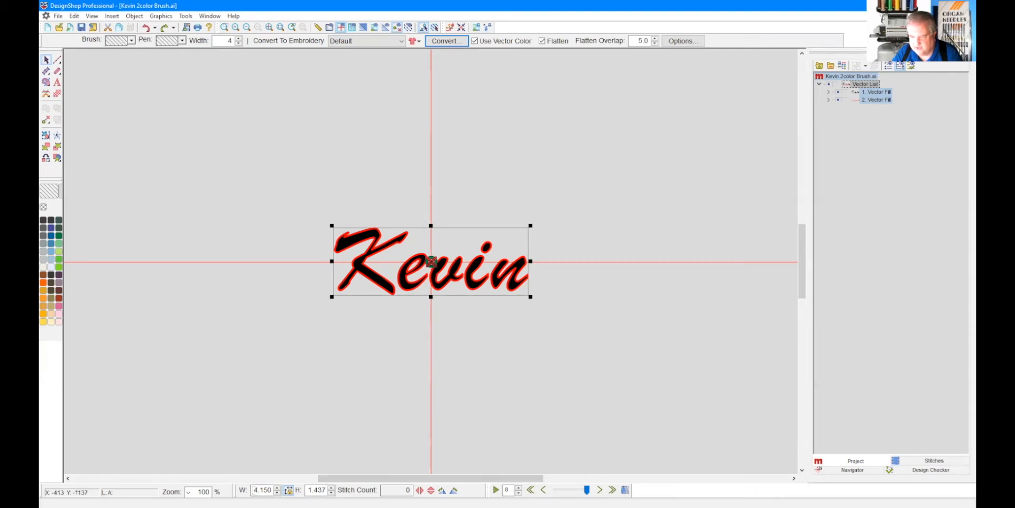
{"action": "double_click", "coordinate": [254, 490]}
{"action": "type", "text": "8"}
{"action": "key", "text": "Return"}
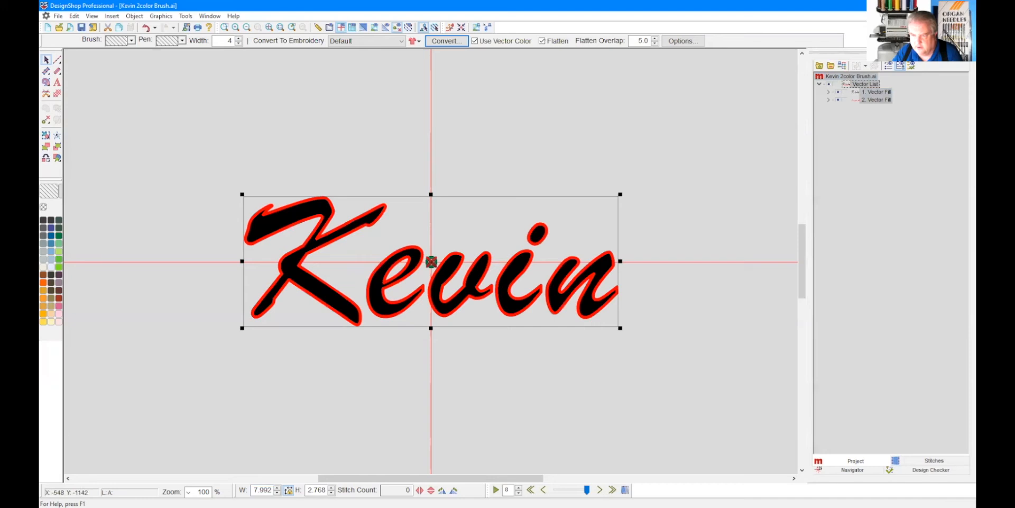
{"action": "left_click", "coordinate": [288, 490]}
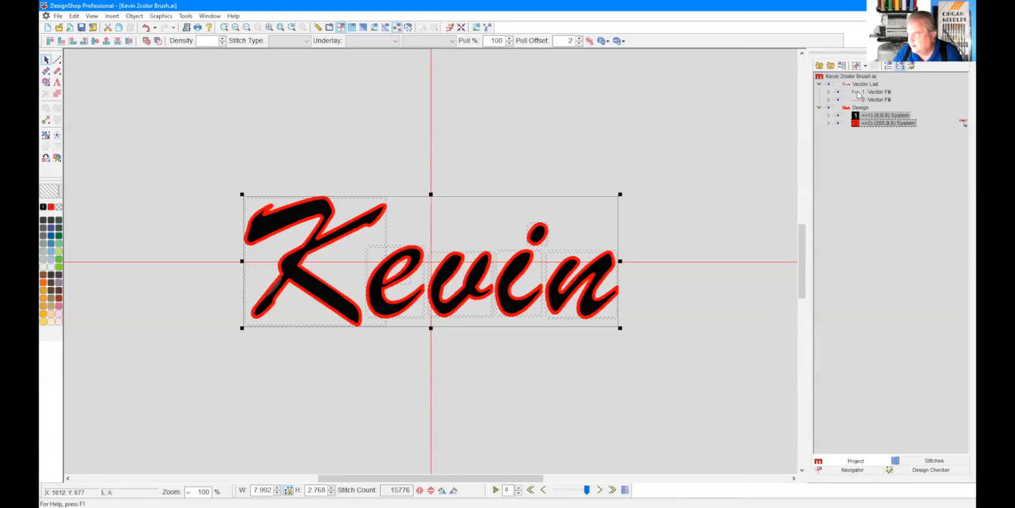
Step: Hide the vector list and recolor the black stitched lettering to 1797 Calypso Blue
{"action": "left_click", "coordinate": [828, 84]}
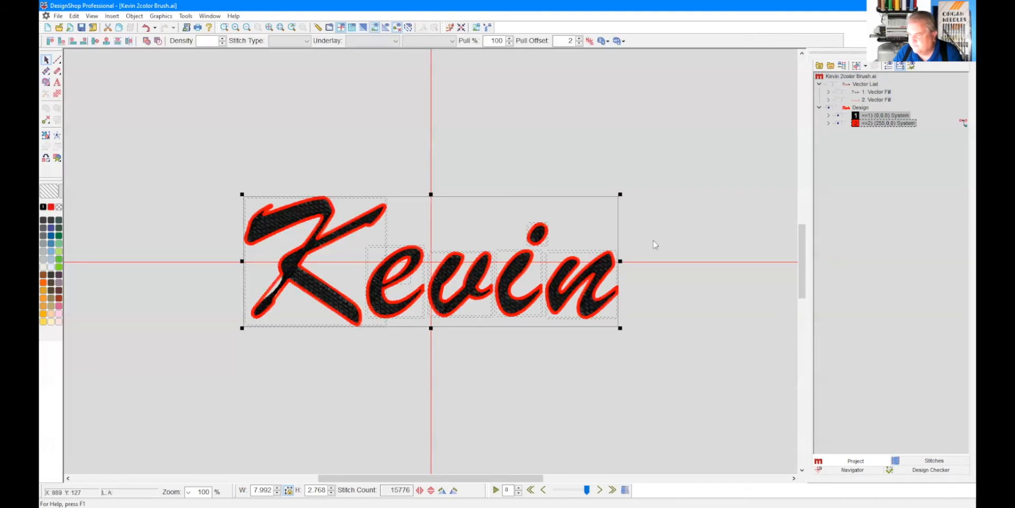
{"action": "left_click", "coordinate": [770, 127]}
{"action": "left_click", "coordinate": [886, 116]}
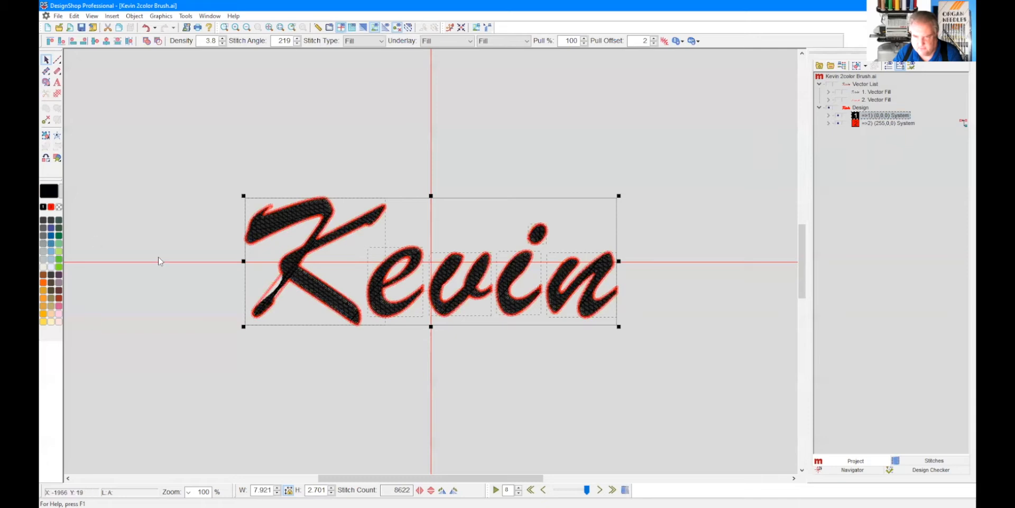
{"action": "left_click", "coordinate": [51, 236]}
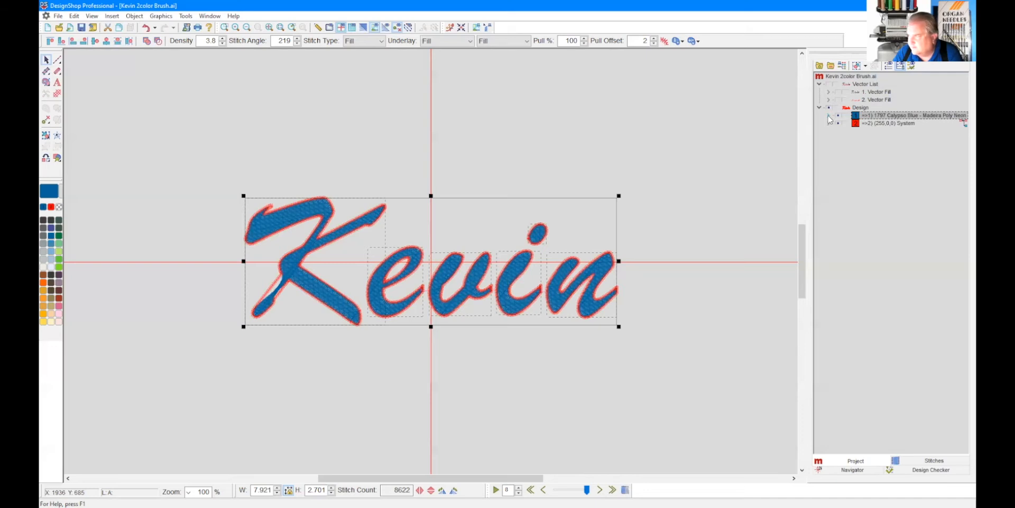
Step: Collapse the vector list and expand both embroidery color blocks to list their individual elements
{"action": "left_click", "coordinate": [819, 84]}
{"action": "left_click", "coordinate": [829, 99]}
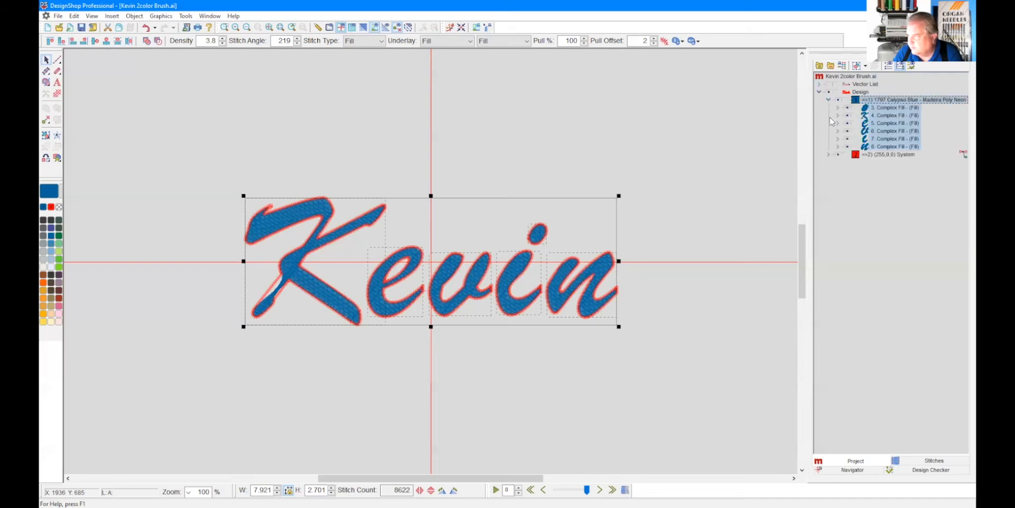
{"action": "left_click", "coordinate": [829, 155]}
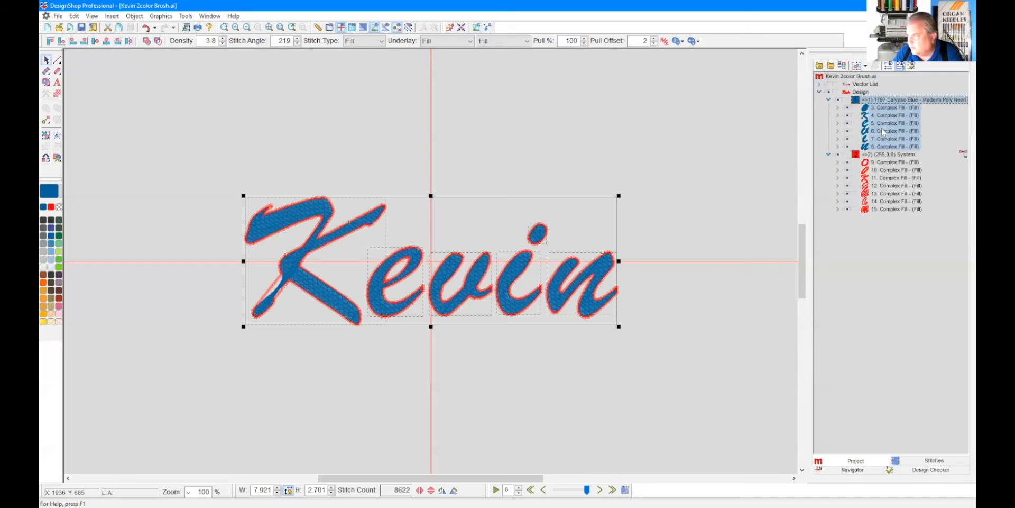
Step: Try to resequence the first letter so its blue fill sews first, directly followed by its red border
{"action": "left_click", "coordinate": [894, 115]}
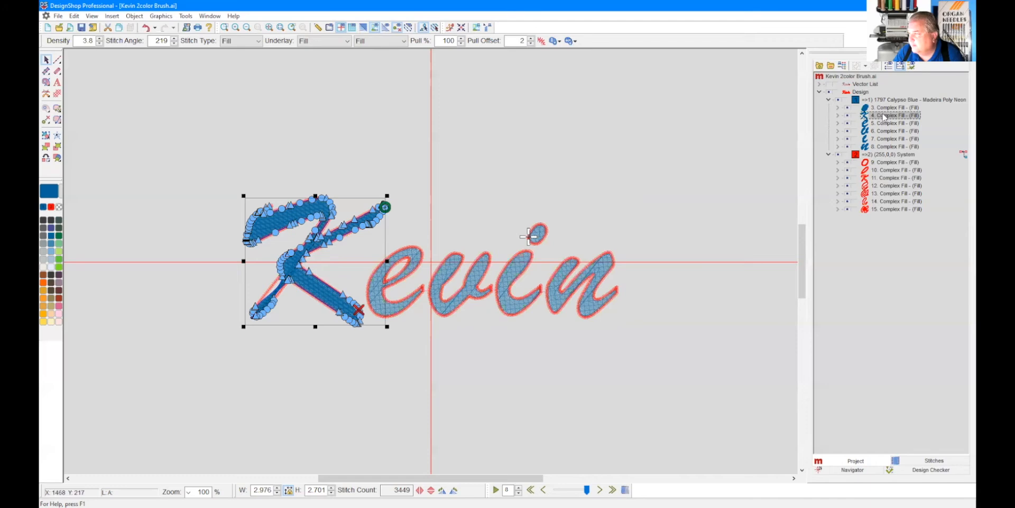
{"action": "left_click_drag", "start_coordinate": [888, 119], "coordinate": [892, 108]}
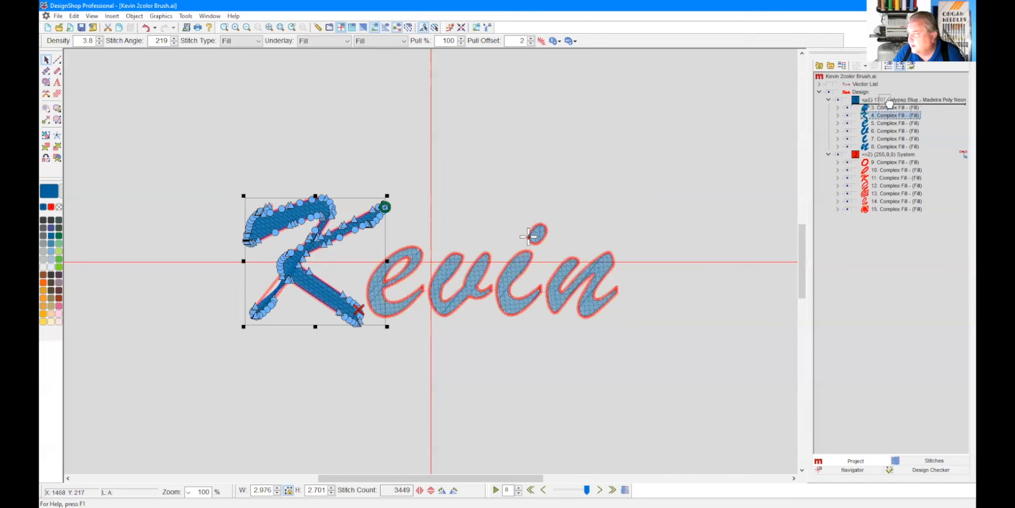
{"action": "left_click", "coordinate": [883, 178]}
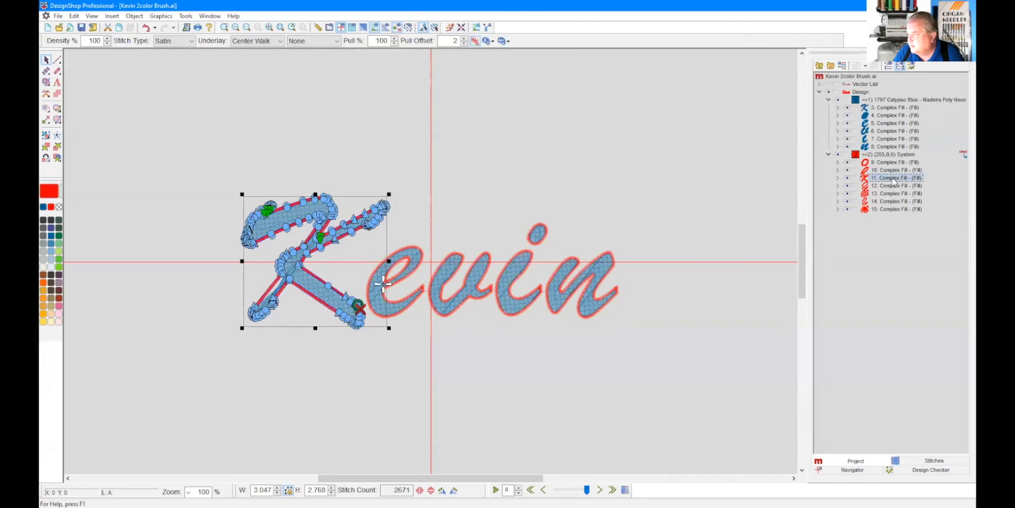
{"action": "left_click_drag", "start_coordinate": [894, 181], "coordinate": [893, 109]}
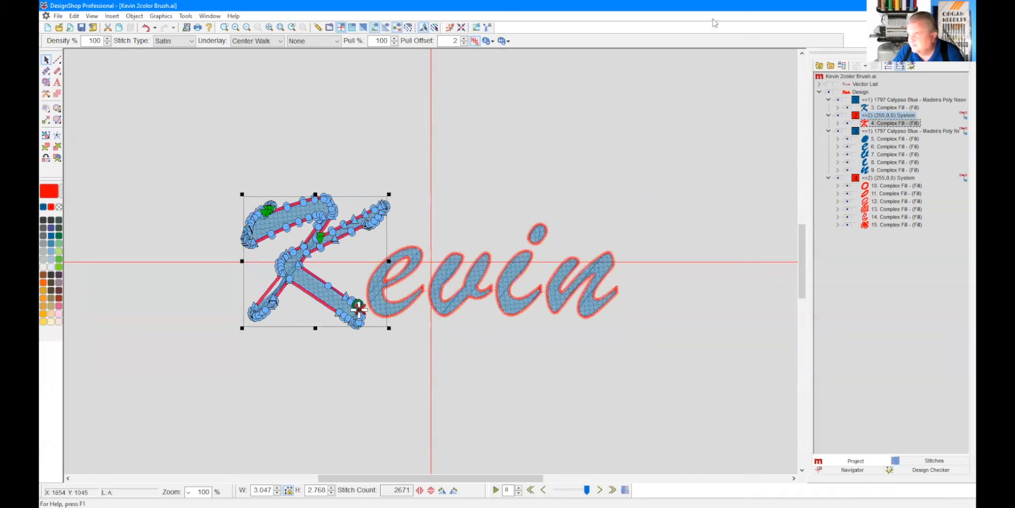
{"action": "left_click", "coordinate": [150, 29]}
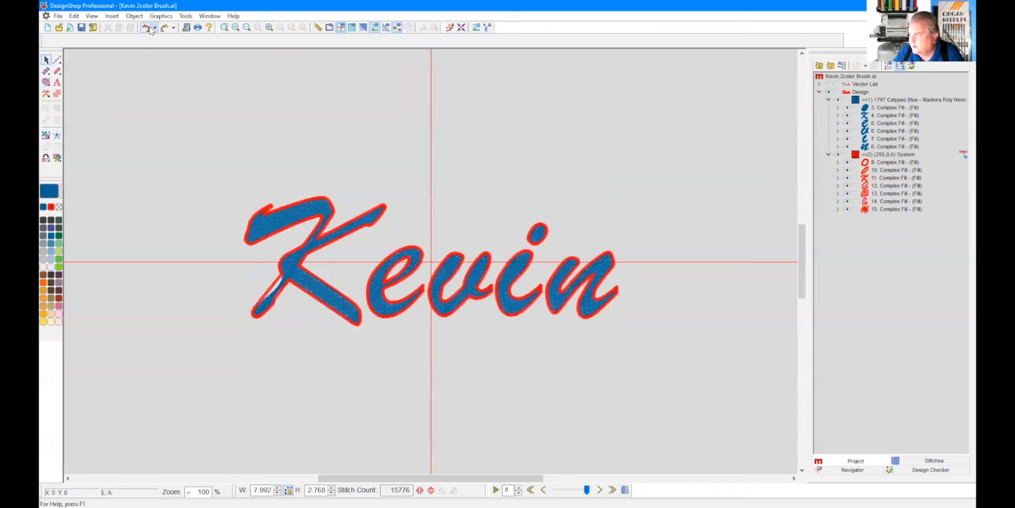
Step: Open the properties of all the blue complex fills together and turn off Auto for their top stitching
{"action": "left_click", "coordinate": [887, 107]}
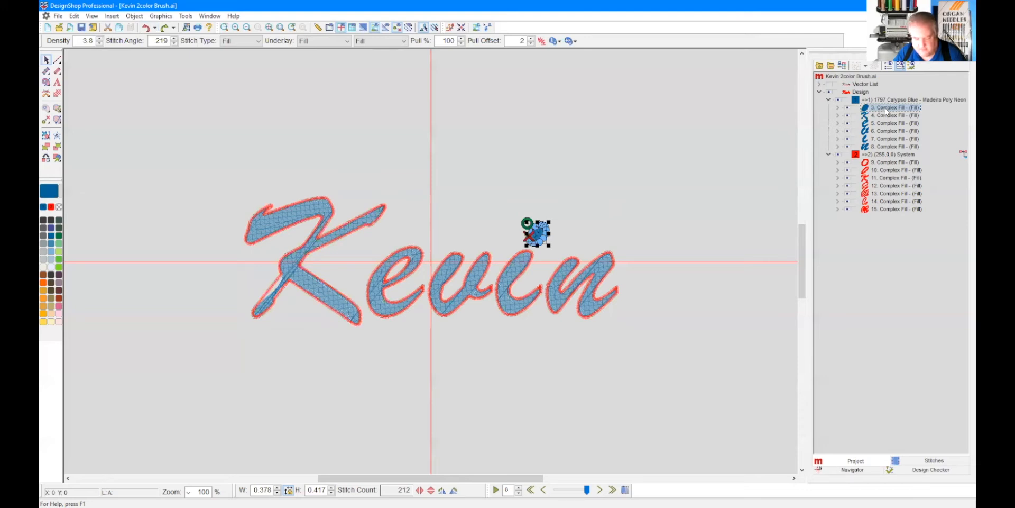
{"action": "left_click", "coordinate": [881, 148], "text": "shift"}
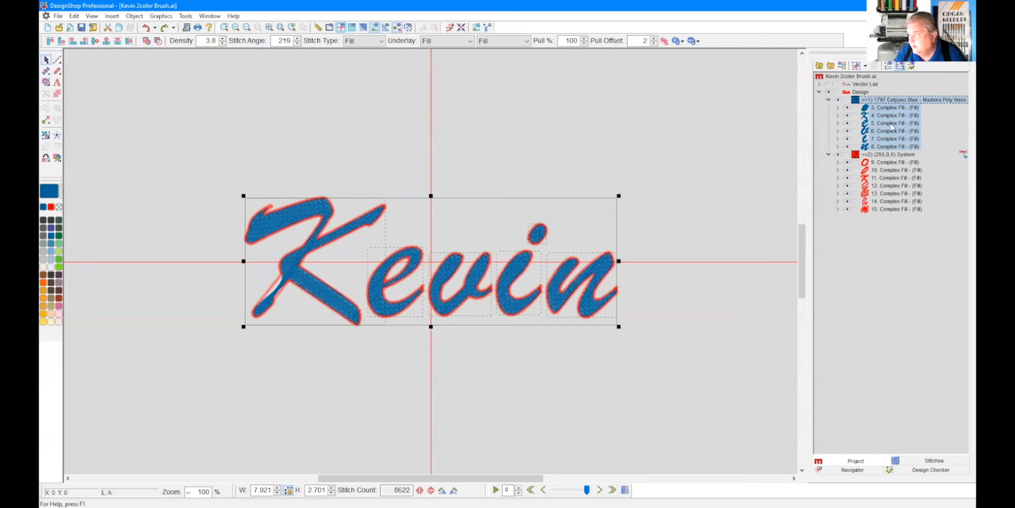
{"action": "right_click", "coordinate": [892, 129]}
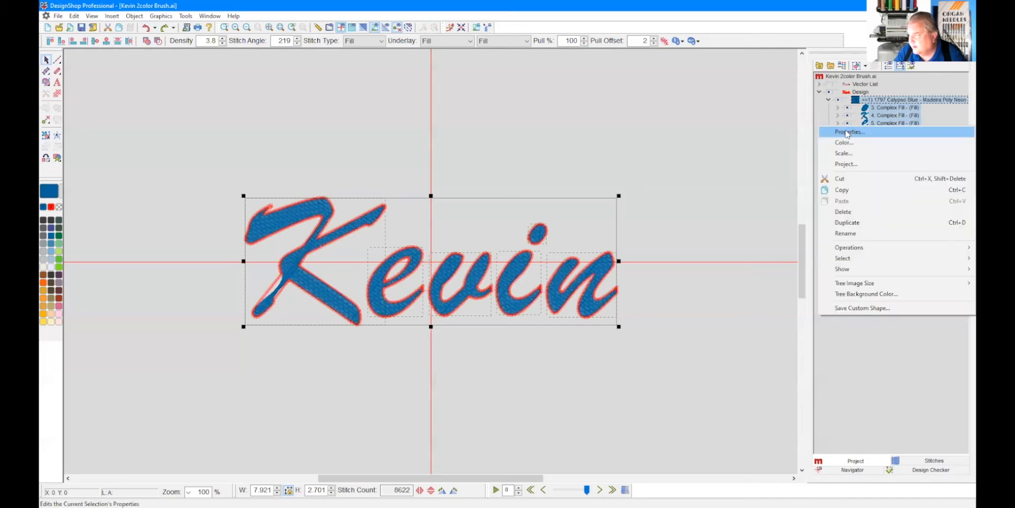
{"action": "left_click", "coordinate": [848, 132]}
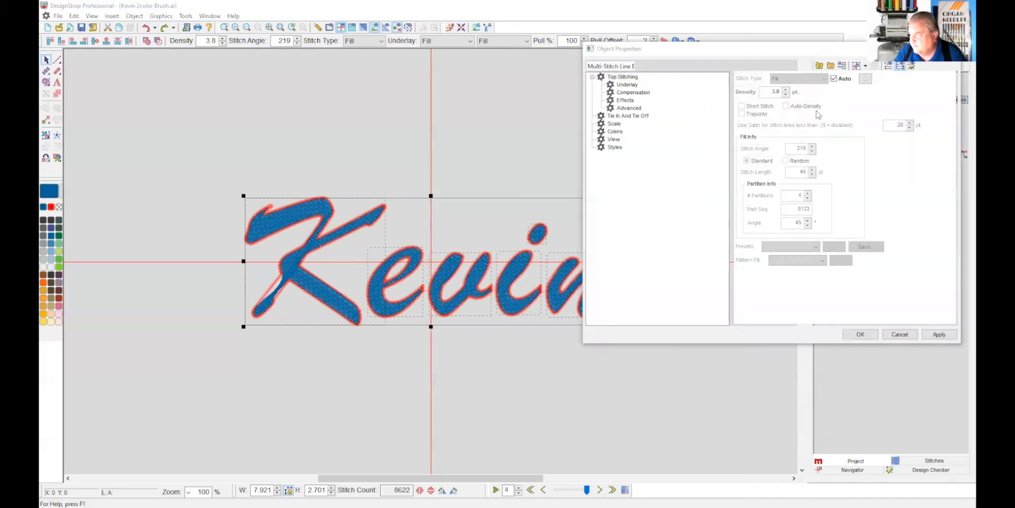
{"action": "left_click", "coordinate": [836, 79]}
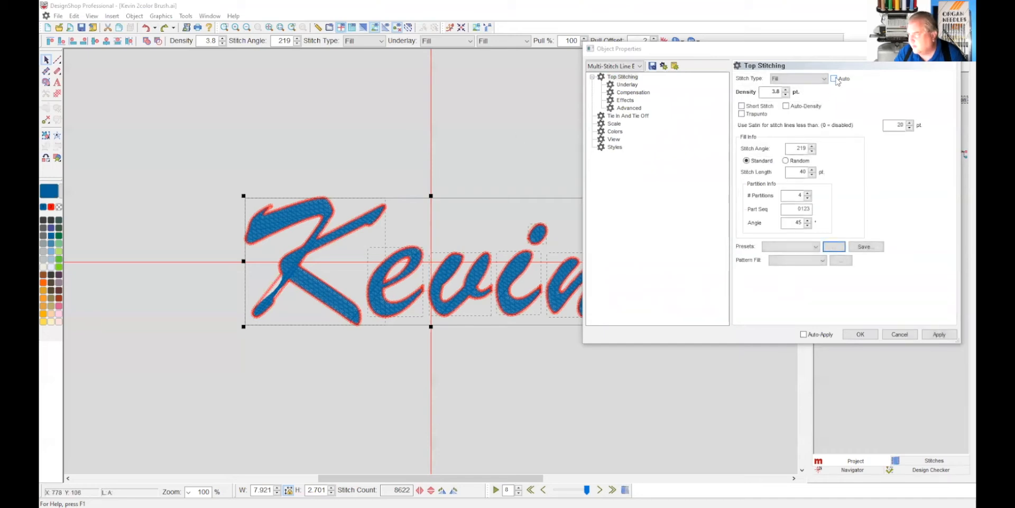
Step: Set the blue fills' top stitching density to 3.3 pt, keeping Auto-Density off
{"action": "left_click", "coordinate": [787, 94]}
{"action": "left_click", "coordinate": [786, 95]}
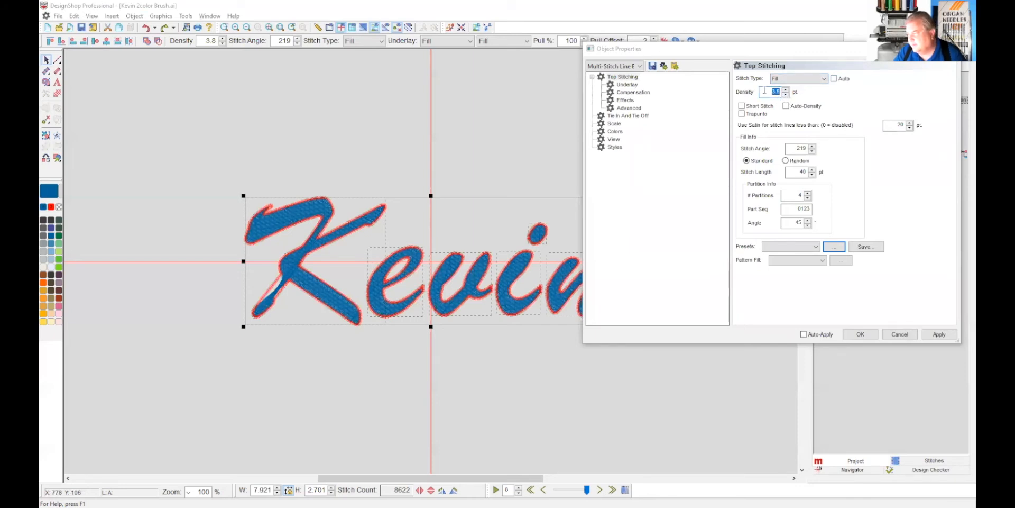
{"action": "left_click", "coordinate": [786, 106]}
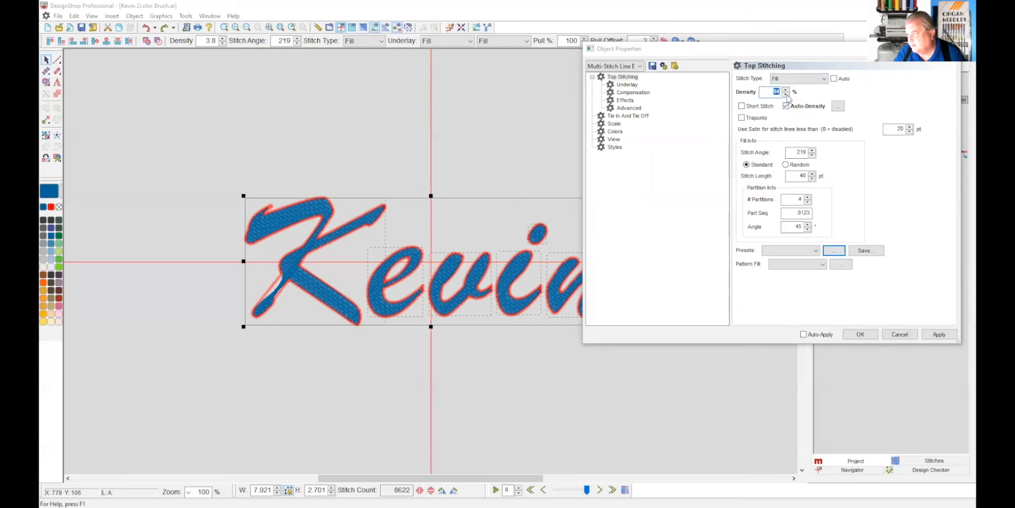
{"action": "left_click", "coordinate": [786, 90]}
{"action": "left_click", "coordinate": [786, 105]}
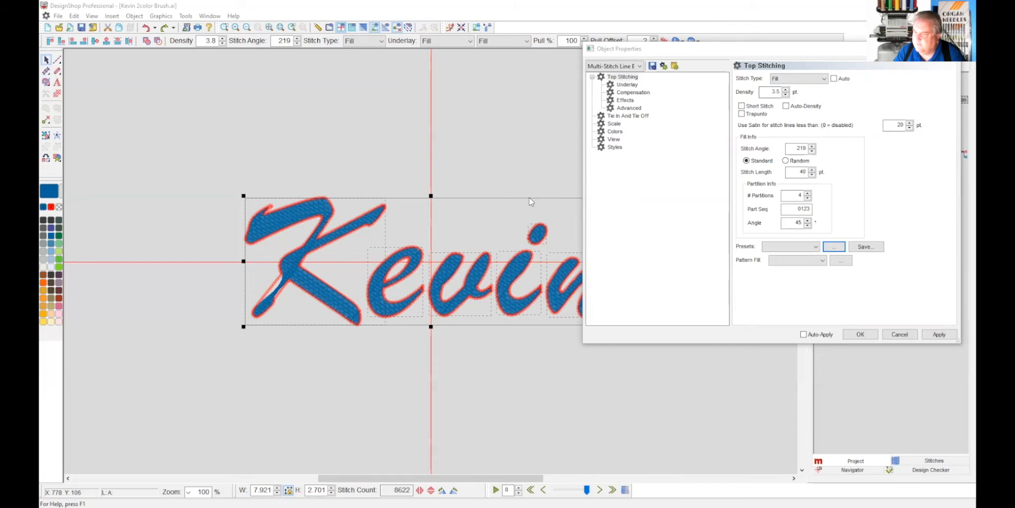
{"action": "left_click", "coordinate": [281, 215]}
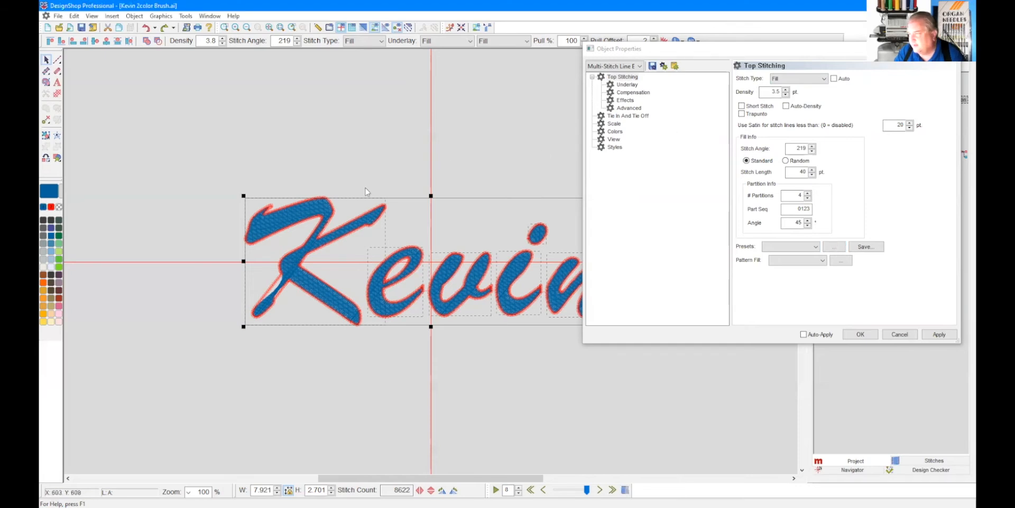
{"action": "left_click", "coordinate": [787, 95]}
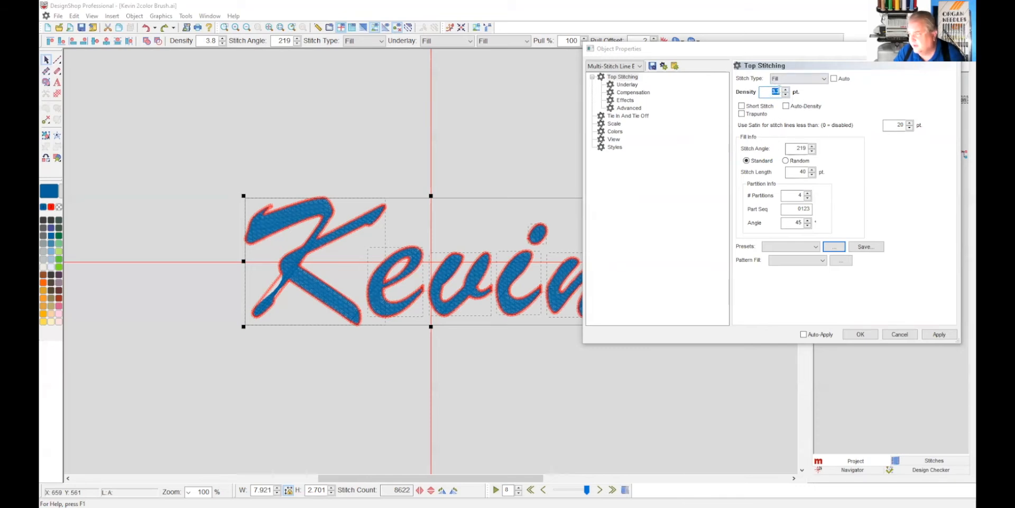
{"action": "left_click", "coordinate": [502, 193]}
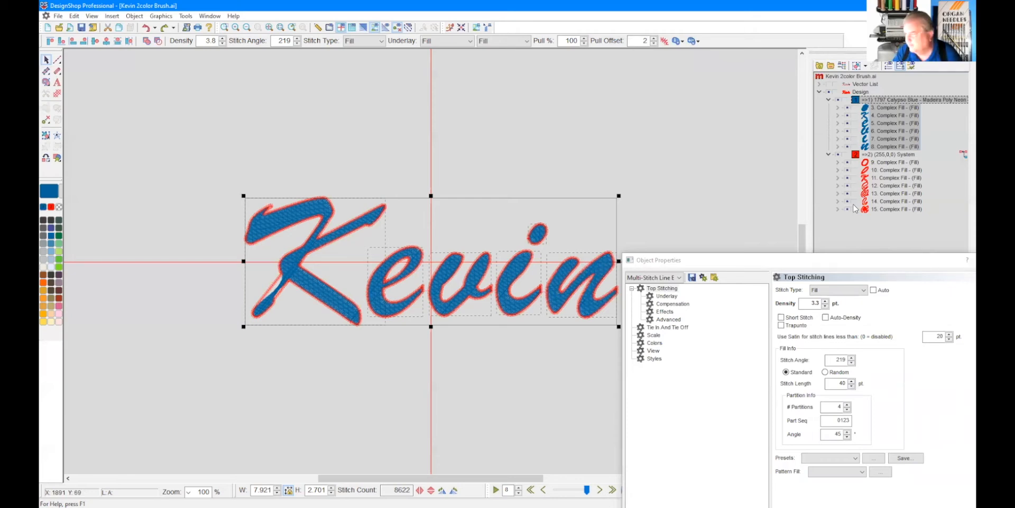
Step: Disable auto-underlay for the blue fills and set their secondary underlay type to None
{"action": "left_click", "coordinate": [604, 215]}
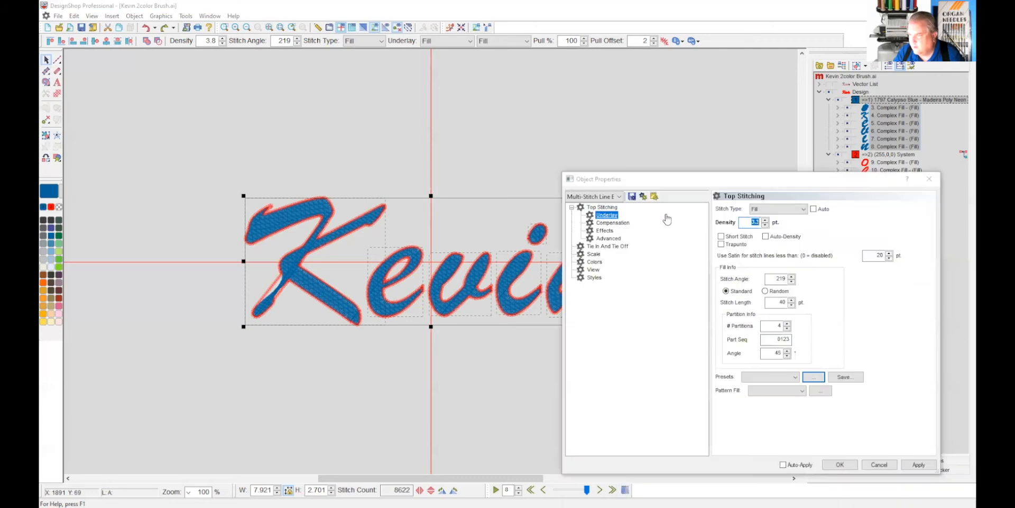
{"action": "left_click", "coordinate": [719, 209]}
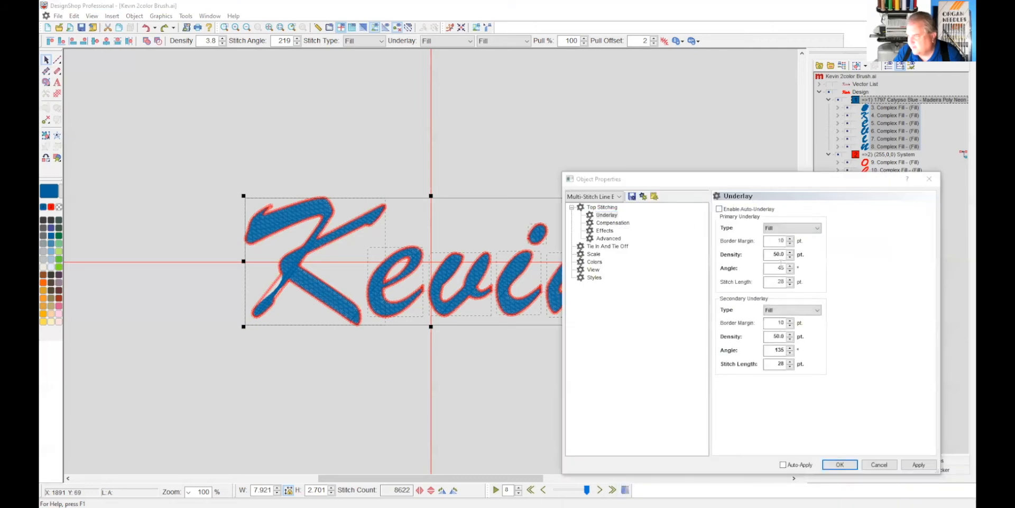
{"action": "left_click", "coordinate": [792, 313]}
{"action": "left_click", "coordinate": [793, 321]}
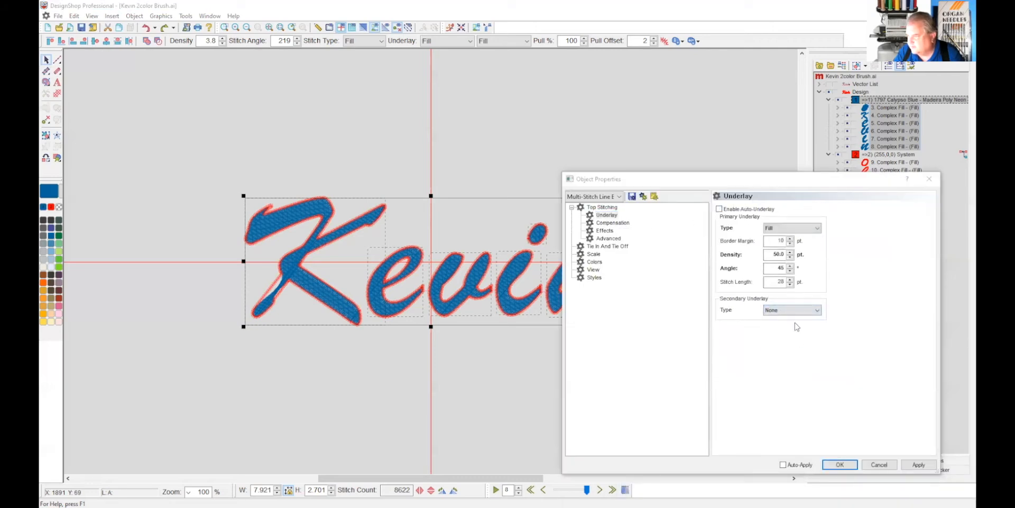
Step: Set the blue fills' primary underlay border margin to 6 pt and its density to 15 pt
{"action": "left_click", "coordinate": [790, 244]}
{"action": "left_click", "coordinate": [791, 243]}
{"action": "left_click", "coordinate": [790, 244]}
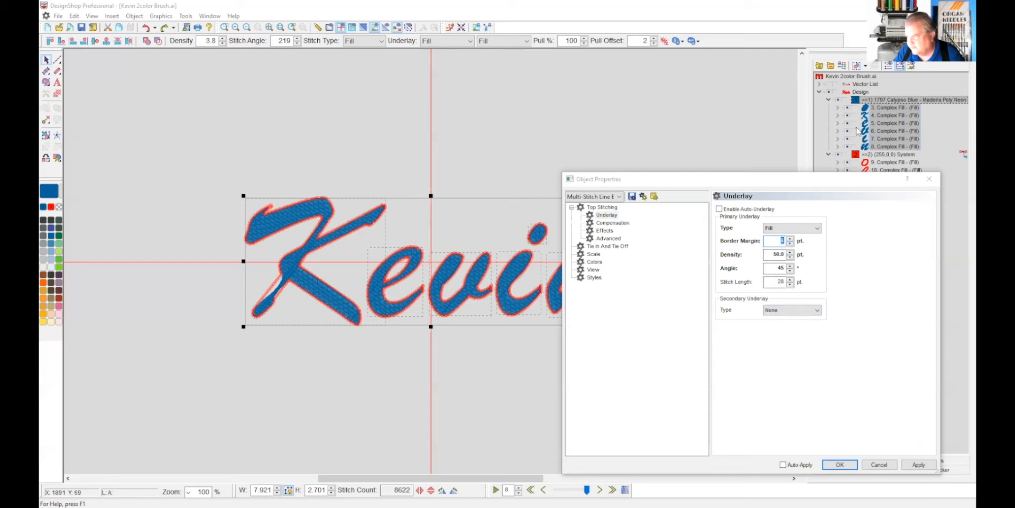
{"action": "left_click", "coordinate": [750, 108]}
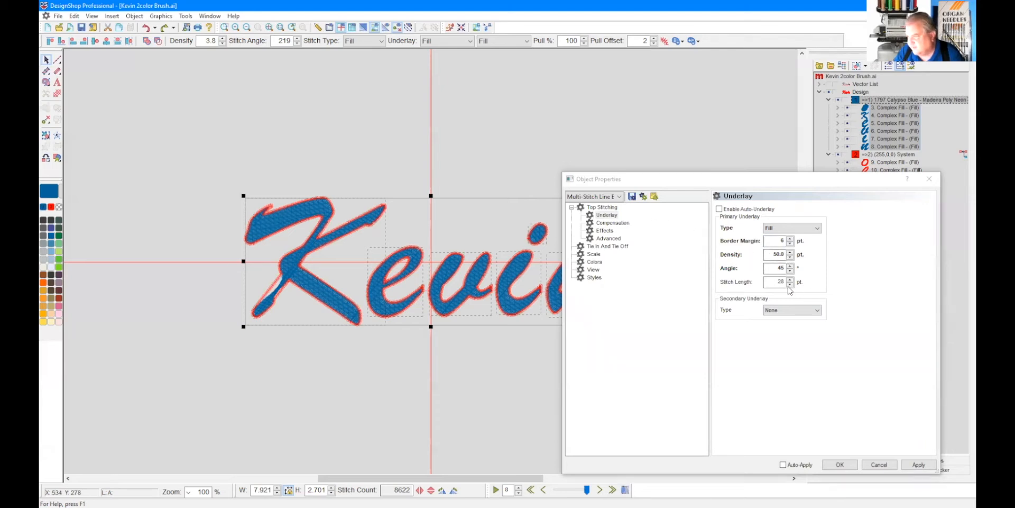
{"action": "double_click", "coordinate": [780, 254]}
{"action": "type", "text": "15"}
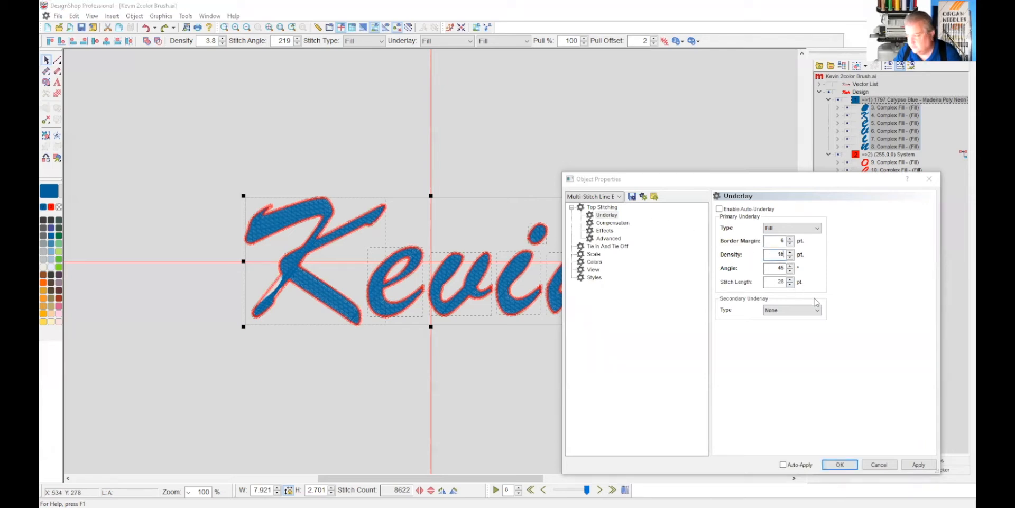
Step: Set the blue fills' primary underlay angle to 90° and its stitch length to 40 pt
{"action": "double_click", "coordinate": [780, 268]}
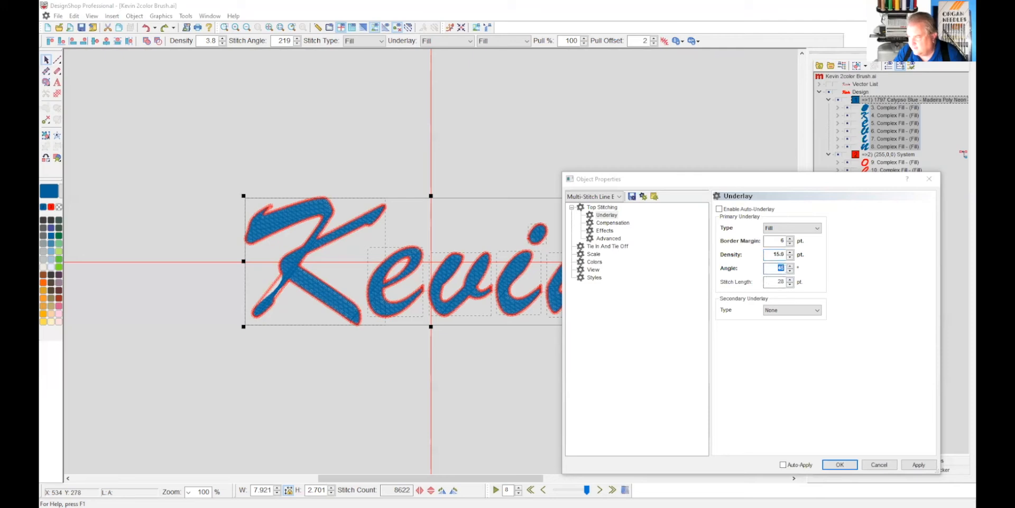
{"action": "type", "text": "90"}
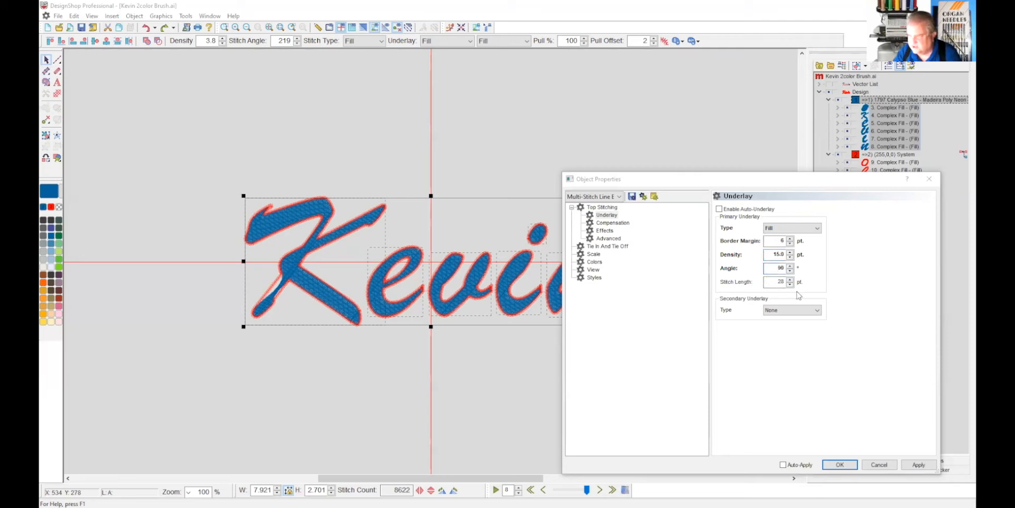
{"action": "double_click", "coordinate": [781, 281]}
{"action": "type", "text": "3"}
{"action": "type", "text": "40"}
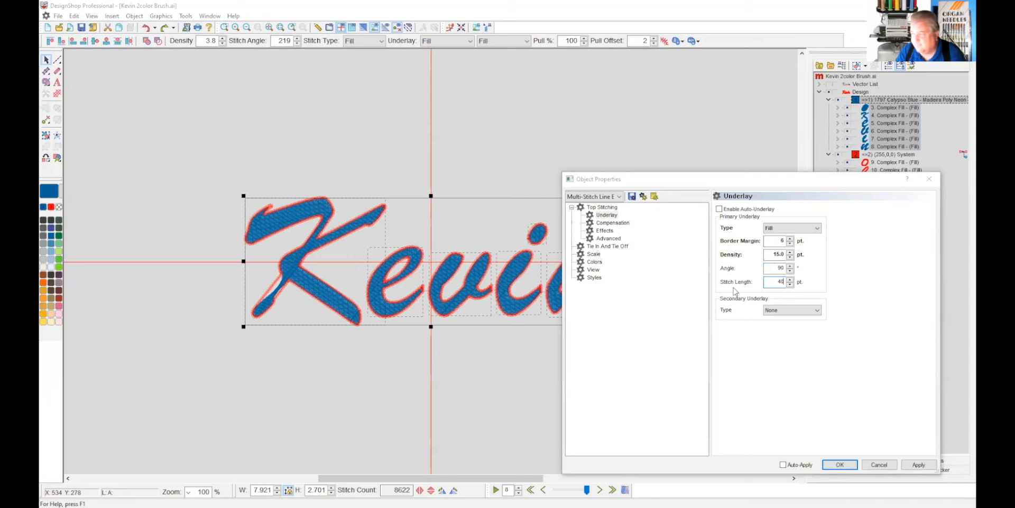
{"action": "left_click", "coordinate": [534, 223]}
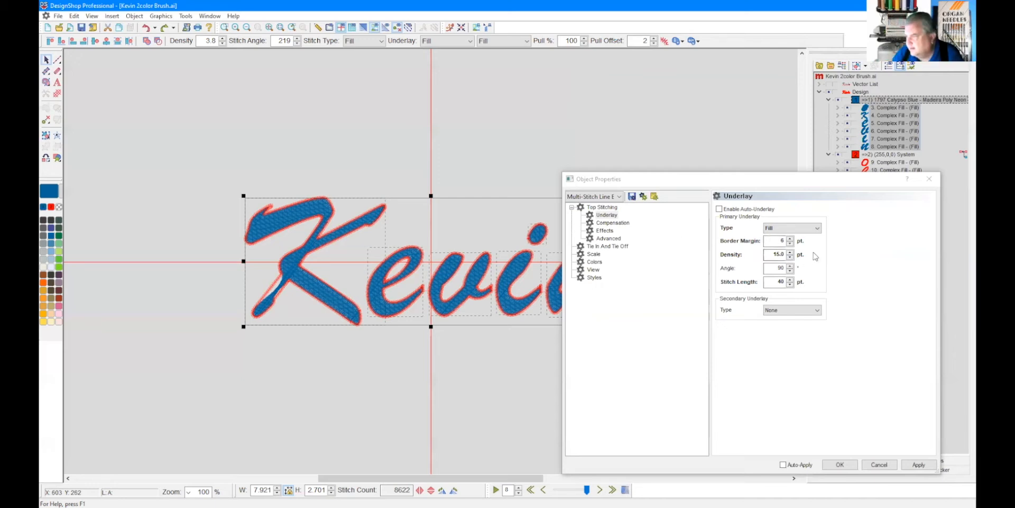
Step: Set the blue fills' minimum column width to 0 pt and pull offset to 4 pt, and accept the properties
{"action": "left_click", "coordinate": [613, 222]}
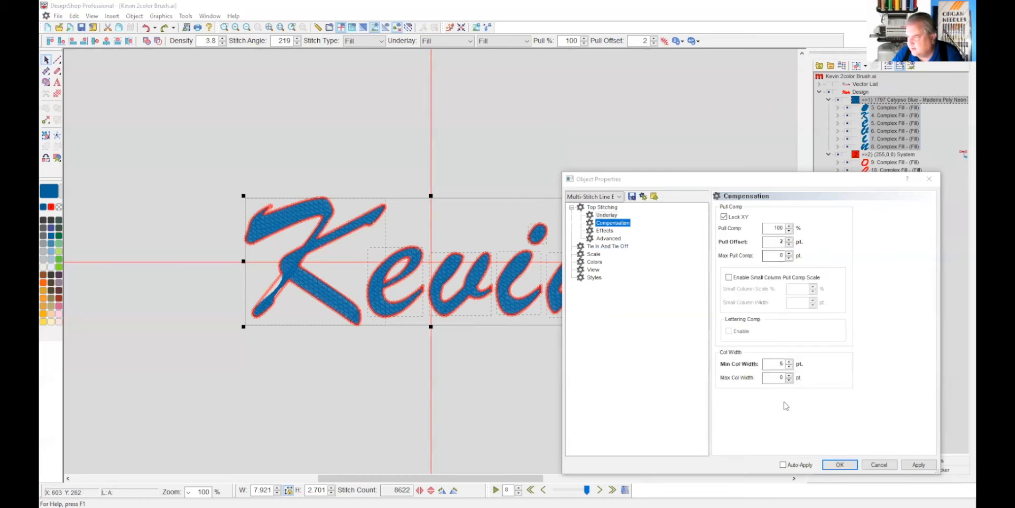
{"action": "left_click", "coordinate": [791, 363]}
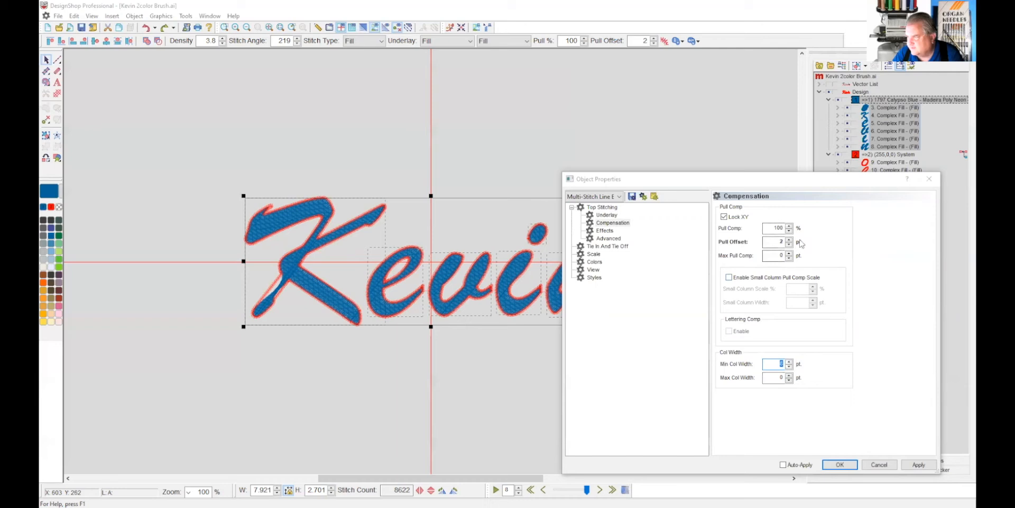
{"action": "left_click", "coordinate": [423, 237]}
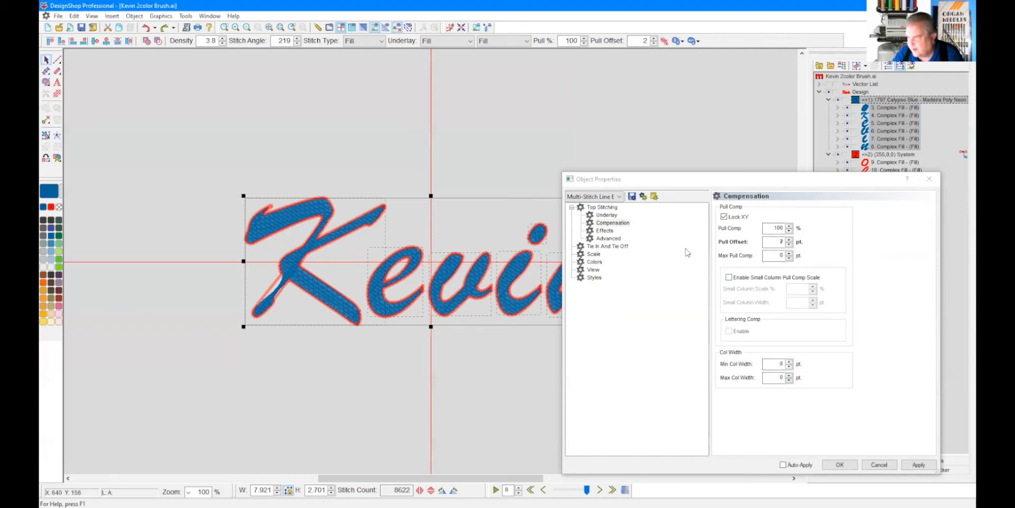
{"action": "left_click", "coordinate": [788, 244]}
{"action": "left_click", "coordinate": [293, 207]}
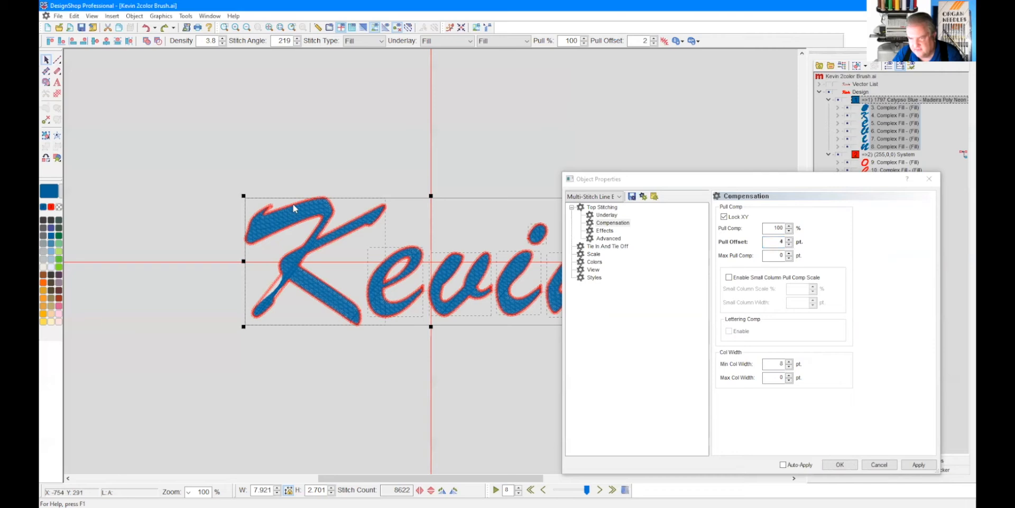
{"action": "left_click", "coordinate": [841, 465]}
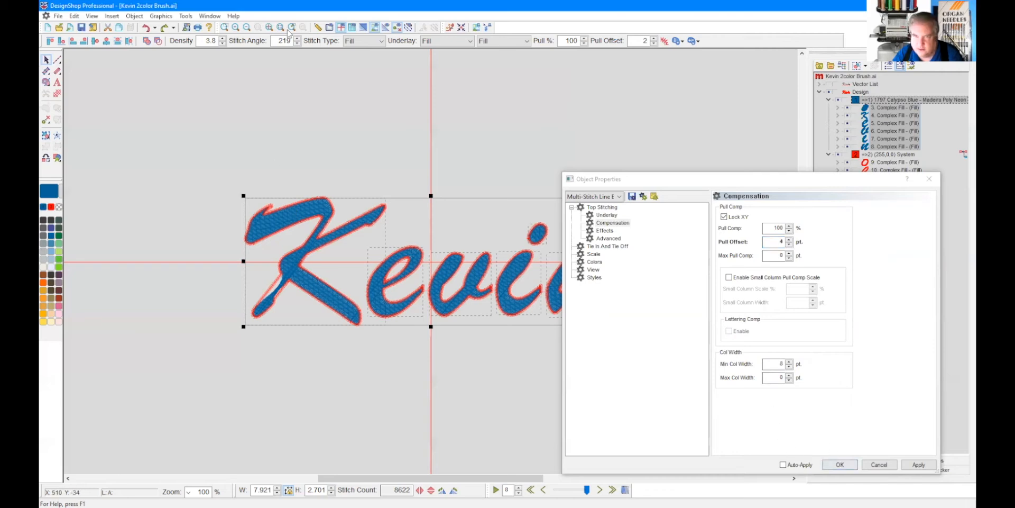
Step: Check the overlap of fill and border along the K's upper stroke, and raise the blue fills' pull offset to 6 pt
{"action": "left_click_drag", "start_coordinate": [268, 199], "coordinate": [320, 228]}
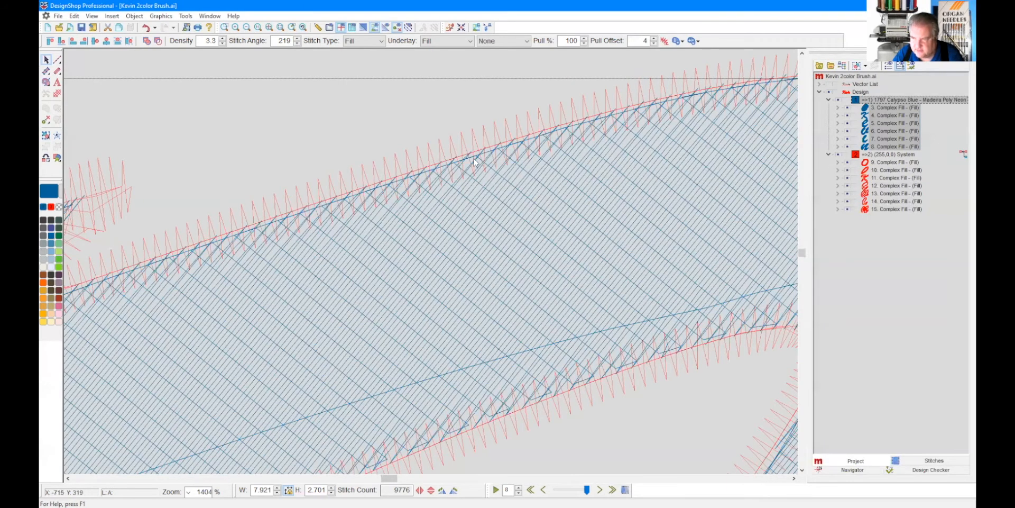
{"action": "right_click", "coordinate": [893, 125]}
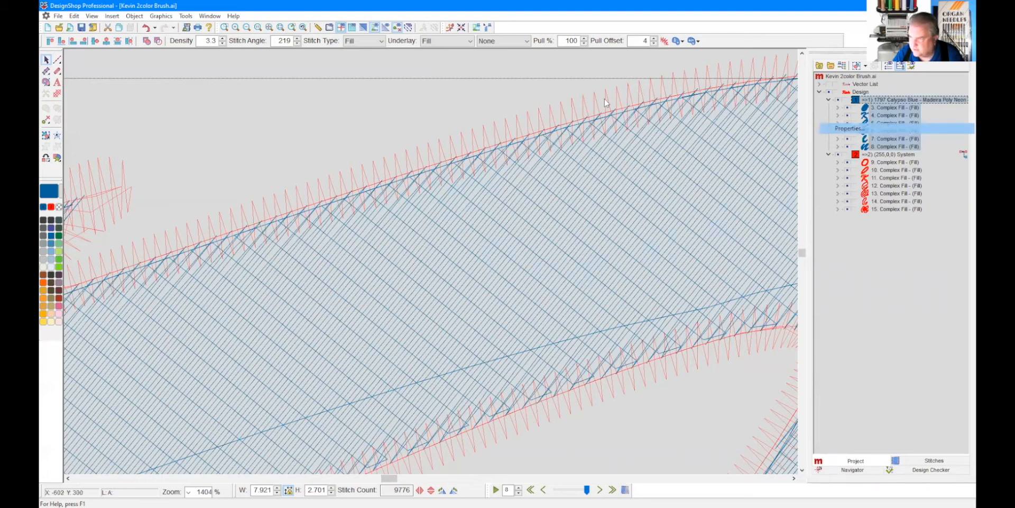
{"action": "key", "text": "Return"}
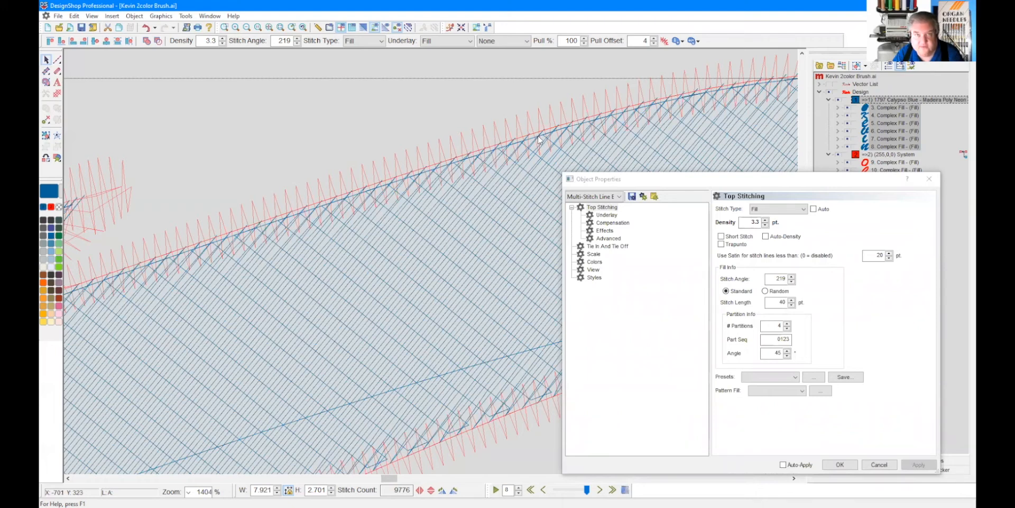
{"action": "left_click", "coordinate": [613, 223]}
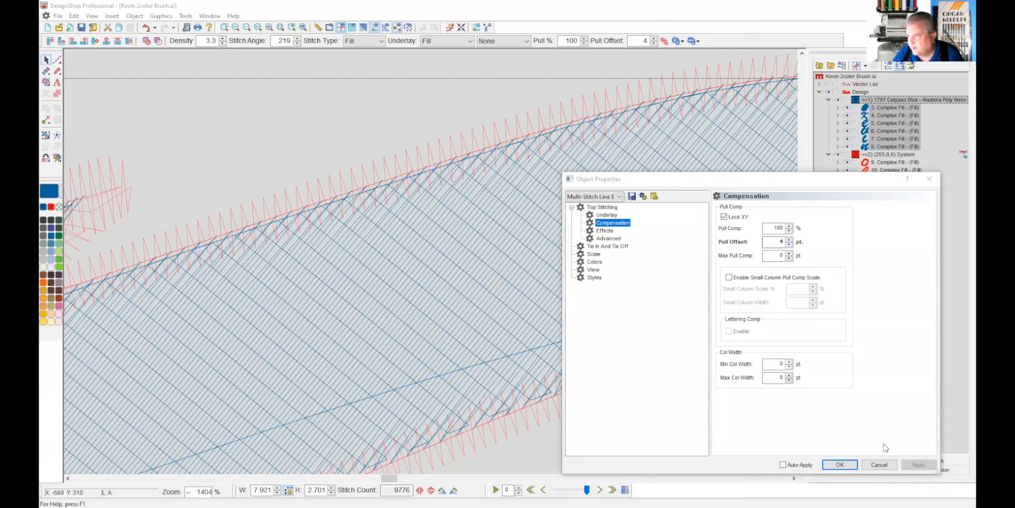
{"action": "left_click", "coordinate": [789, 244]}
{"action": "left_click", "coordinate": [919, 464]}
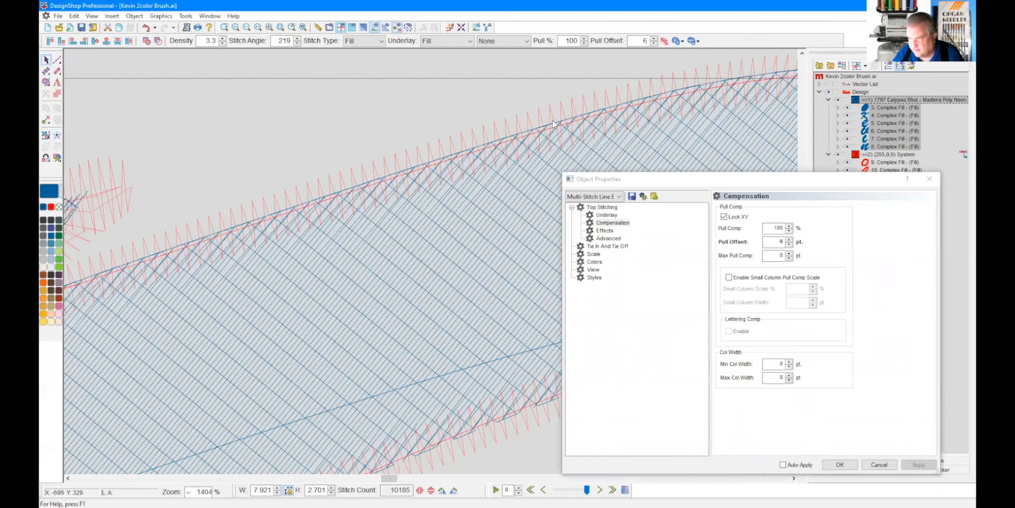
{"action": "left_click", "coordinate": [845, 465]}
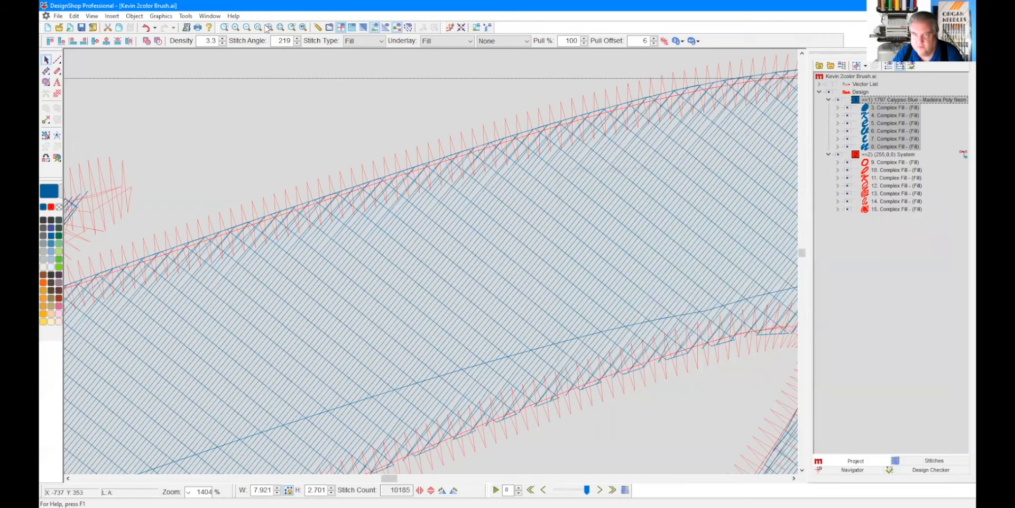
Step: Set the number of tie-off stitches for all the blue fills to 3 and accept the properties
{"action": "left_click", "coordinate": [268, 28]}
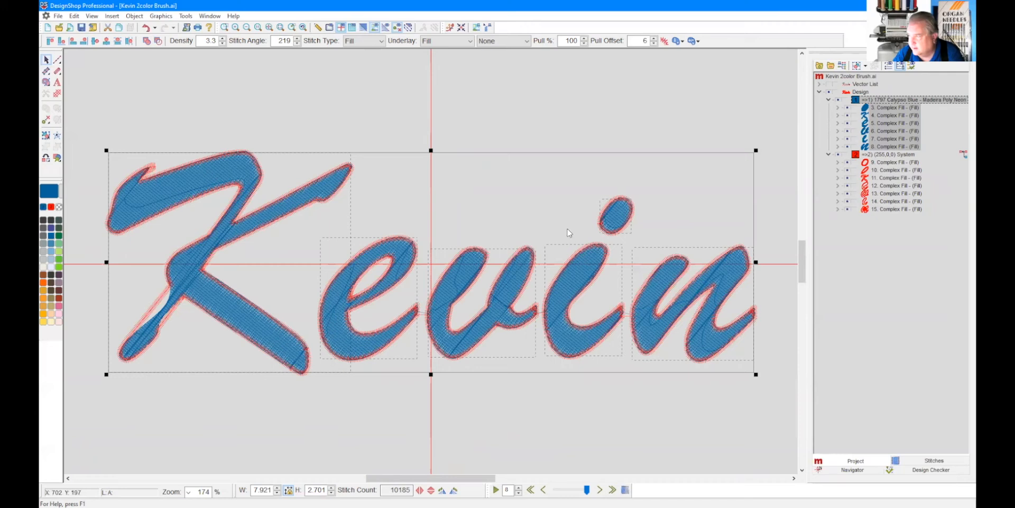
{"action": "right_click", "coordinate": [889, 129]}
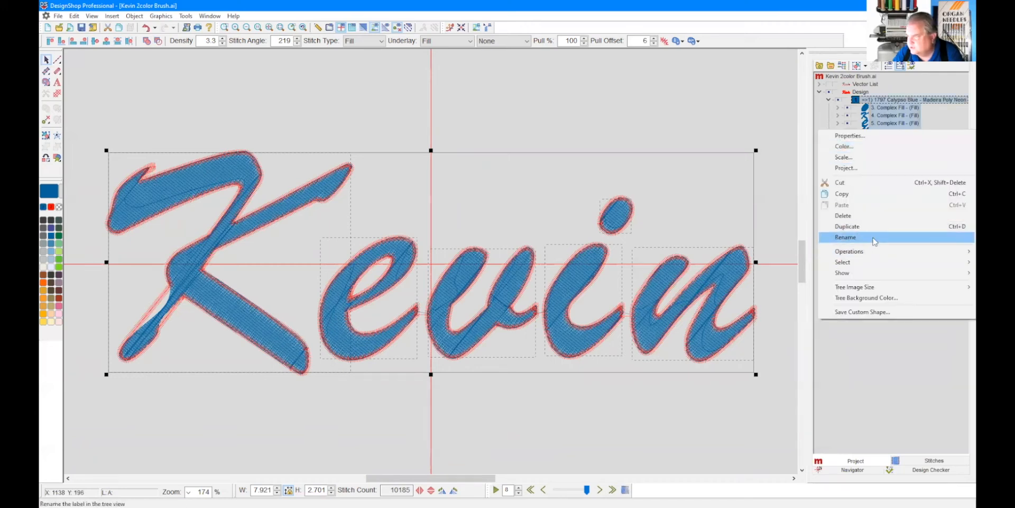
{"action": "left_click", "coordinate": [849, 135]}
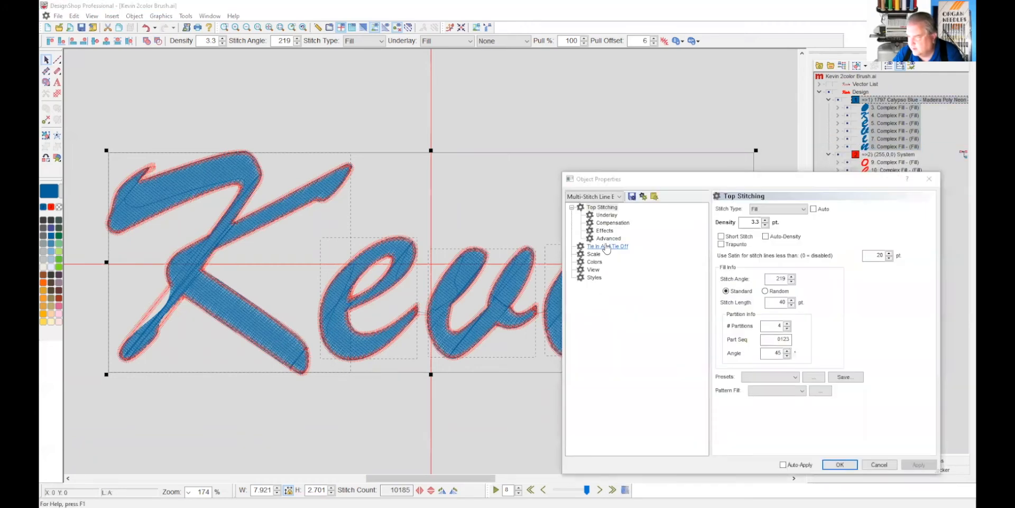
{"action": "left_click", "coordinate": [607, 247]}
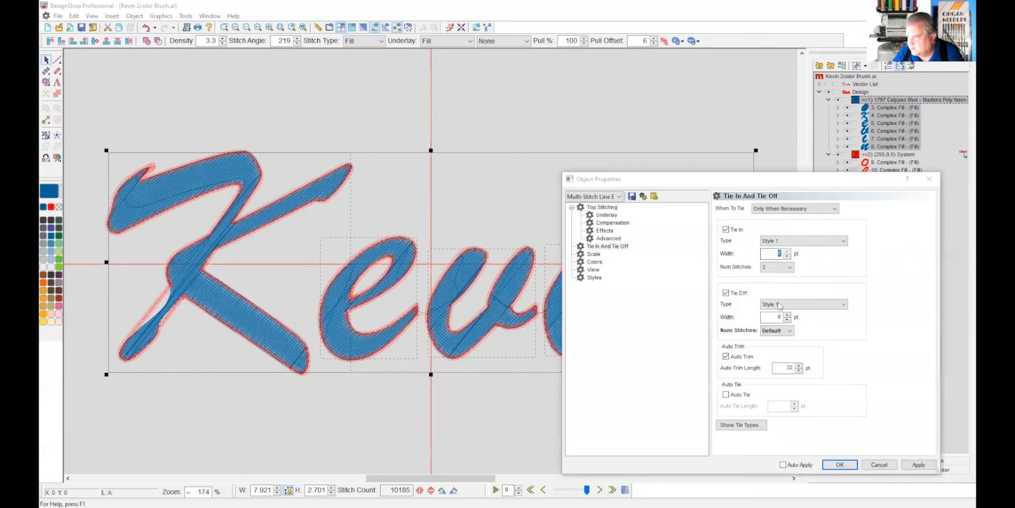
{"action": "left_click", "coordinate": [778, 331]}
{"action": "left_click", "coordinate": [773, 360]}
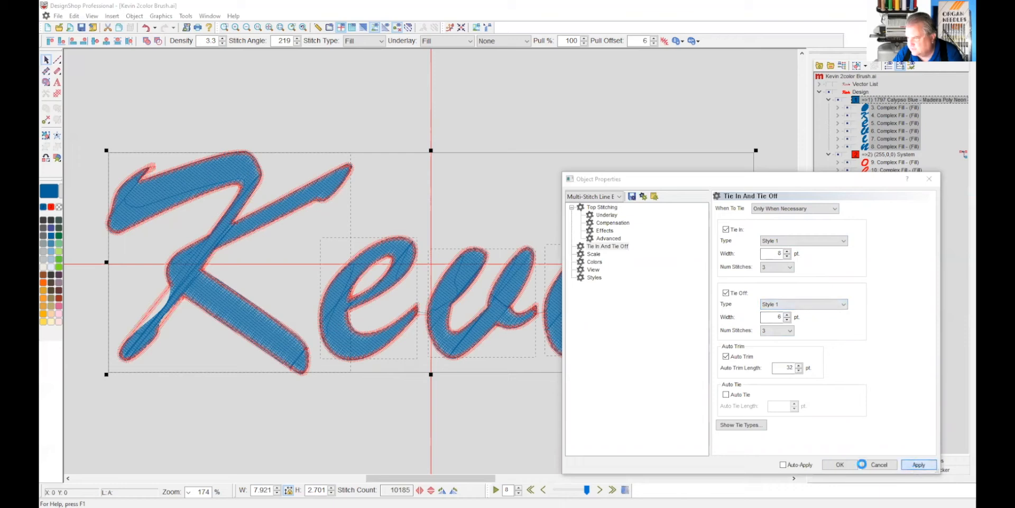
{"action": "left_click", "coordinate": [846, 464]}
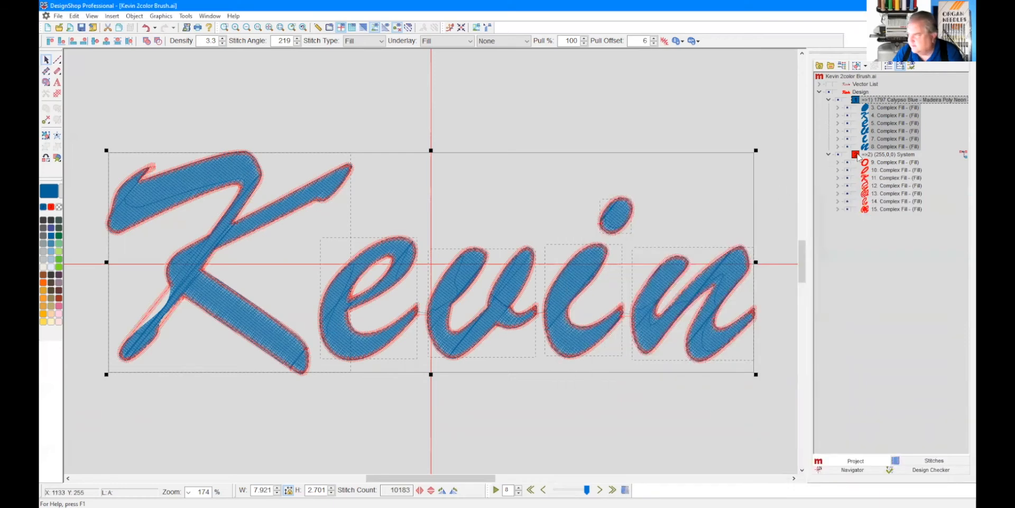
Step: Open the properties of all the red complex fills together and turn off Auto for their top stitching
{"action": "left_click", "coordinate": [878, 163]}
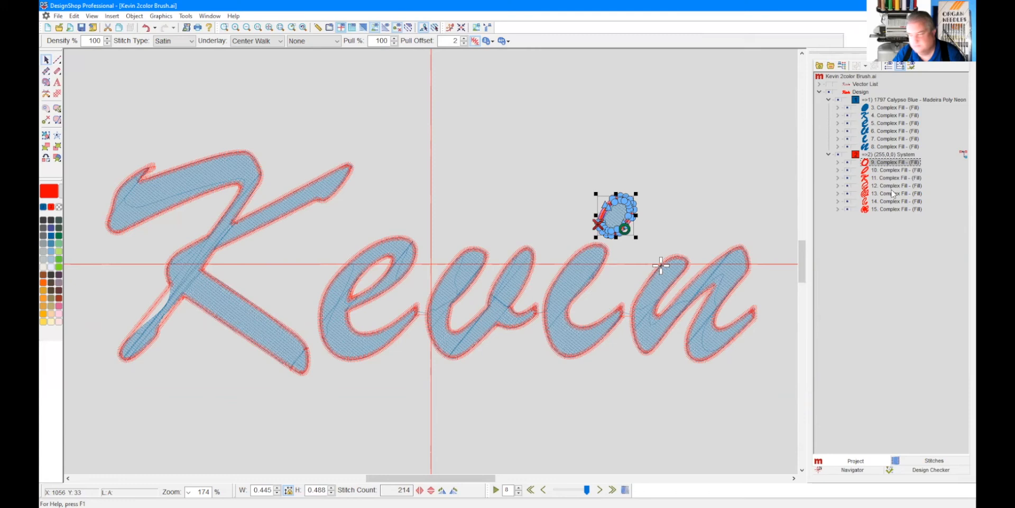
{"action": "left_click", "coordinate": [883, 210], "text": "shift"}
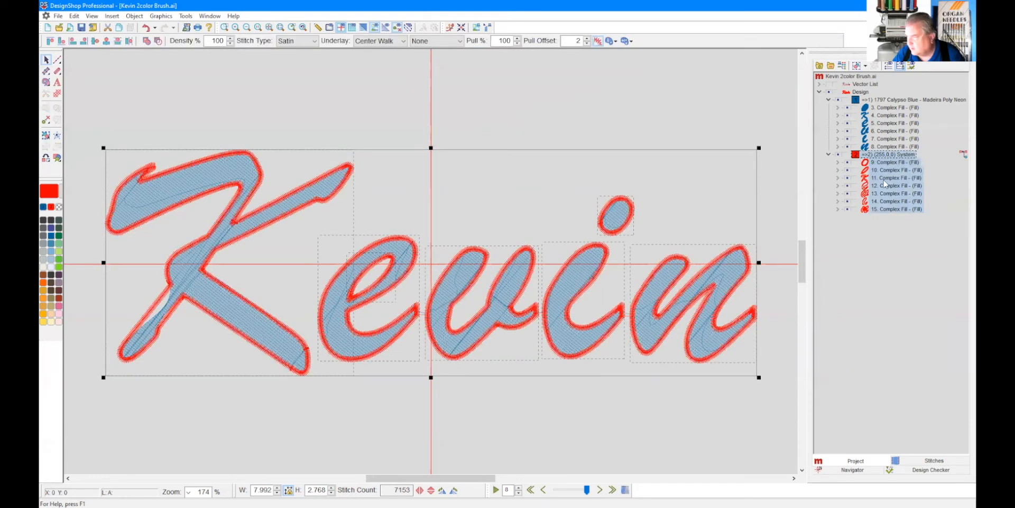
{"action": "right_click", "coordinate": [885, 184]}
{"action": "left_click", "coordinate": [841, 274]}
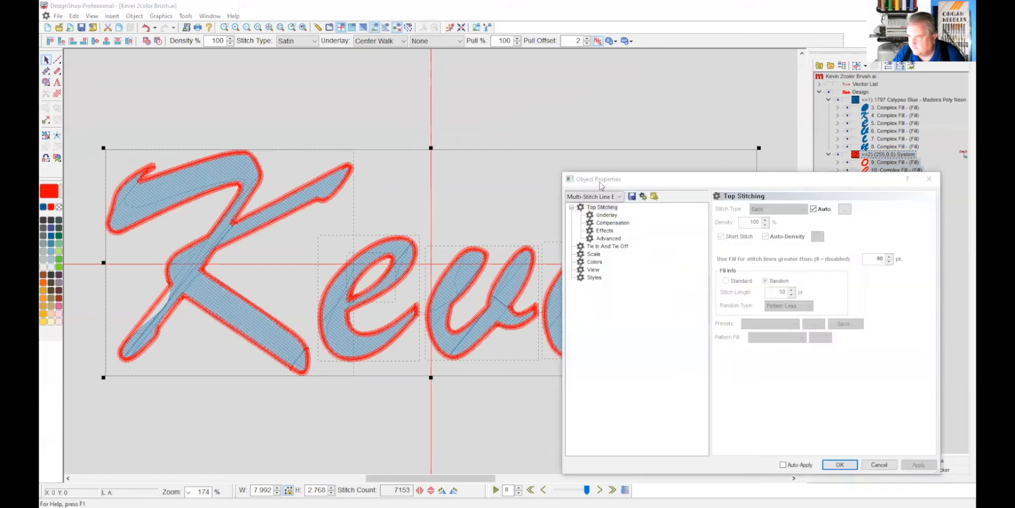
{"action": "left_click_drag", "start_coordinate": [619, 178], "coordinate": [651, 82]}
{"action": "left_click", "coordinate": [848, 112]}
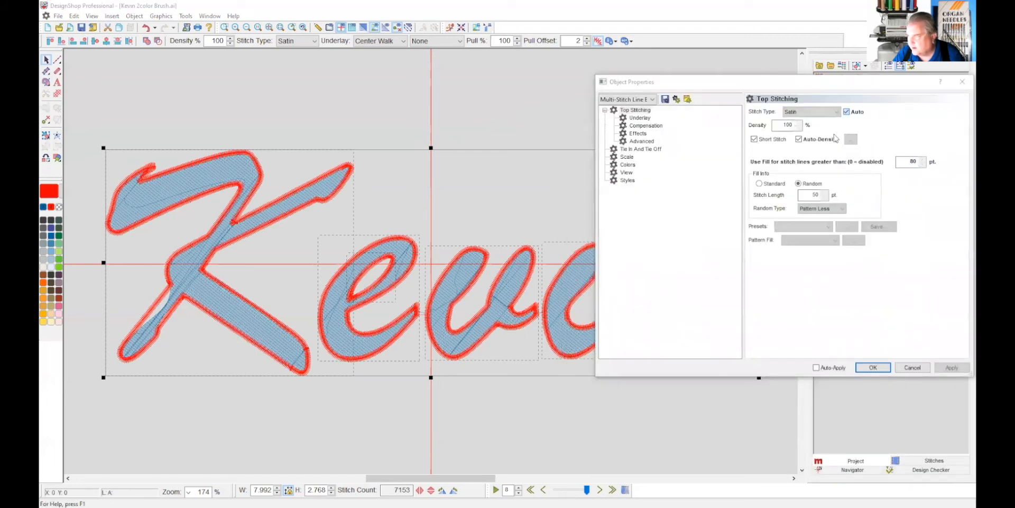
Step: Turn off Auto-Density for the red borders, set their density to 3.7 pt, and set the fill threshold for long stitch lines to 0
{"action": "left_click", "coordinate": [798, 128]}
{"action": "left_click", "coordinate": [798, 129]}
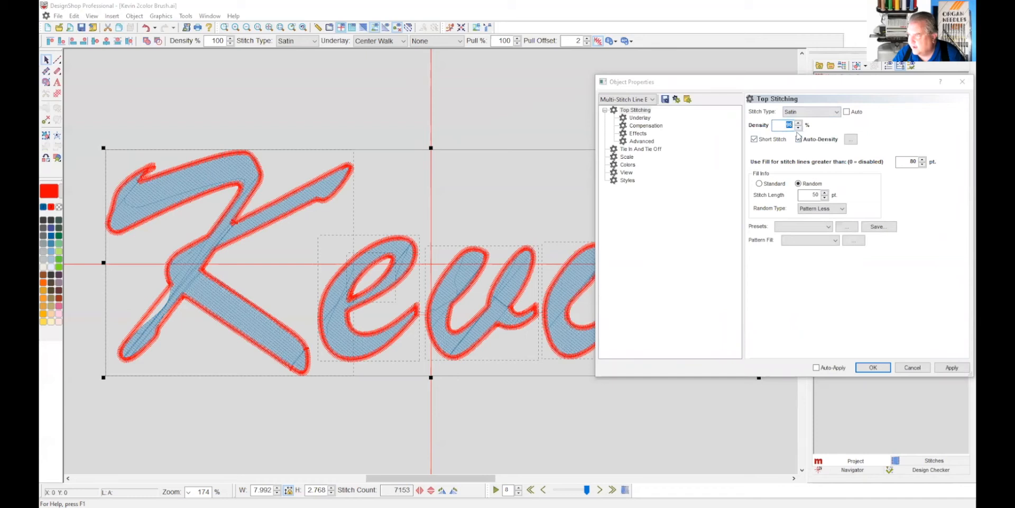
{"action": "left_click", "coordinate": [798, 139]}
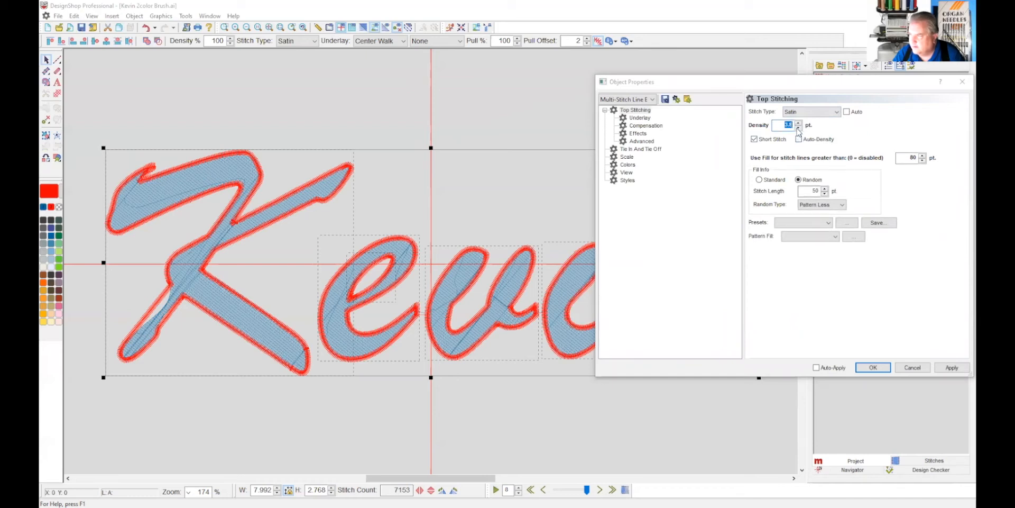
{"action": "double_click", "coordinate": [909, 158]}
{"action": "type", "text": "0"}
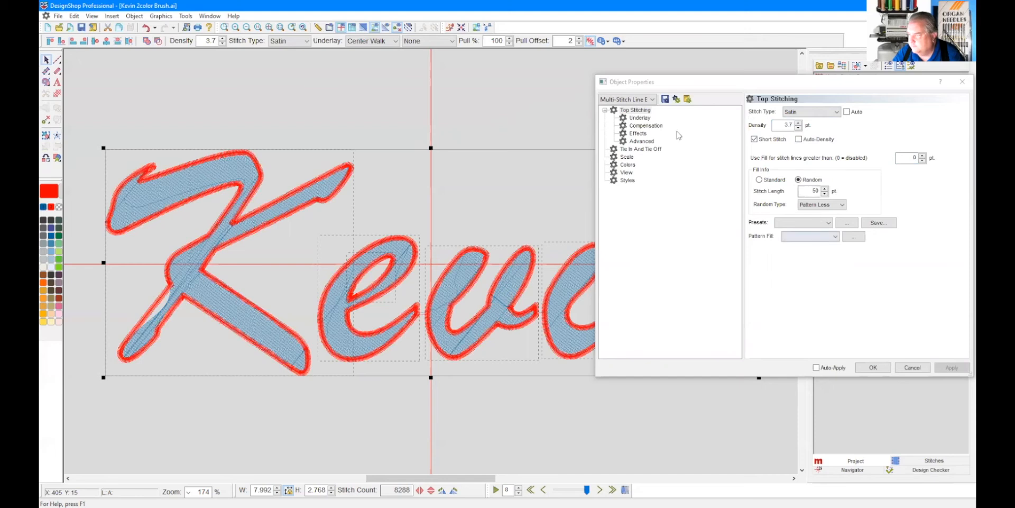
Step: Disable auto-underlay for the red borders and set their primary underlay to Zig Zag with a 70% width
{"action": "left_click", "coordinate": [641, 120]}
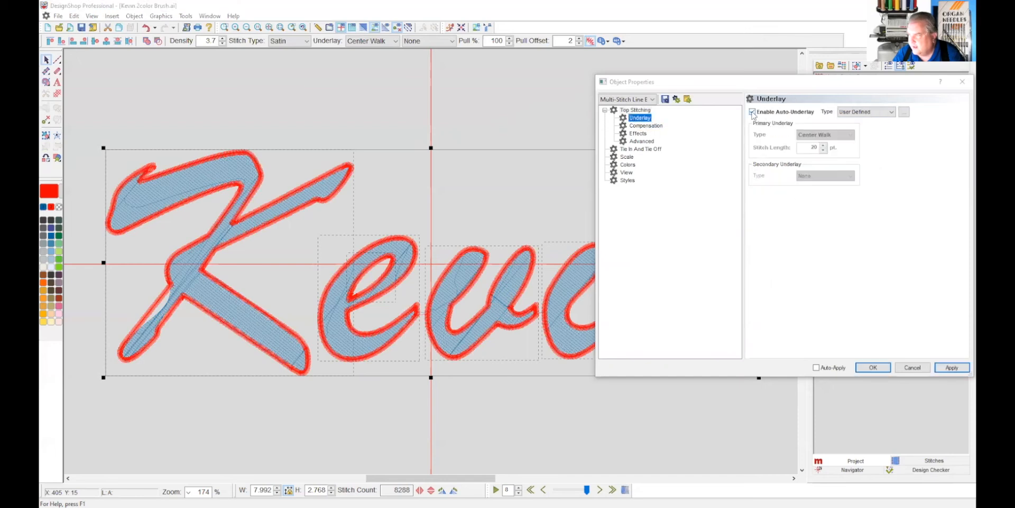
{"action": "left_click", "coordinate": [818, 131]}
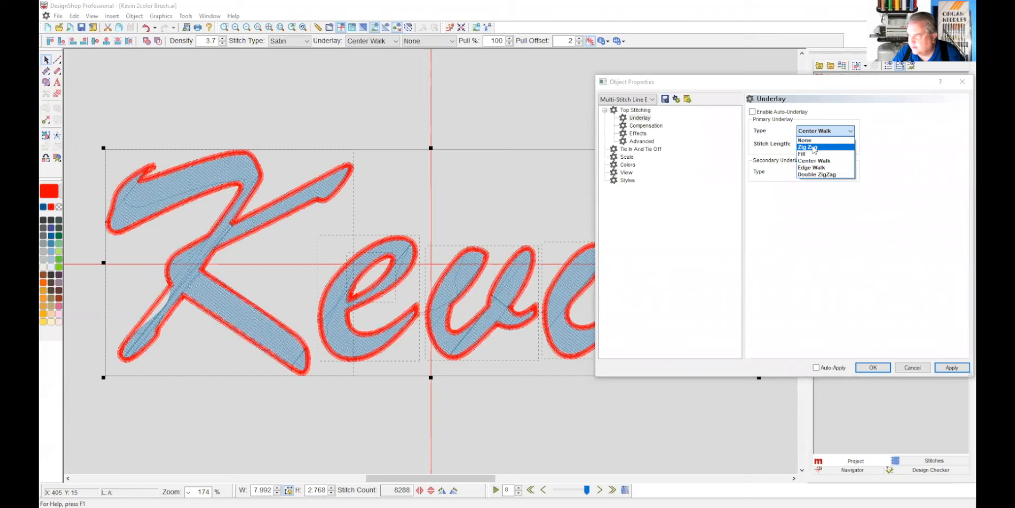
{"action": "left_click", "coordinate": [809, 147]}
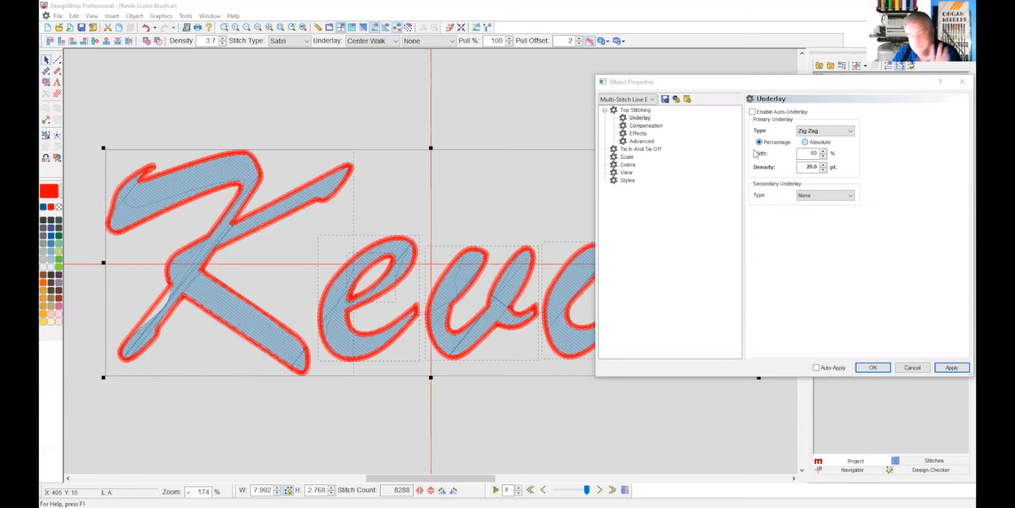
{"action": "left_click", "coordinate": [823, 154]}
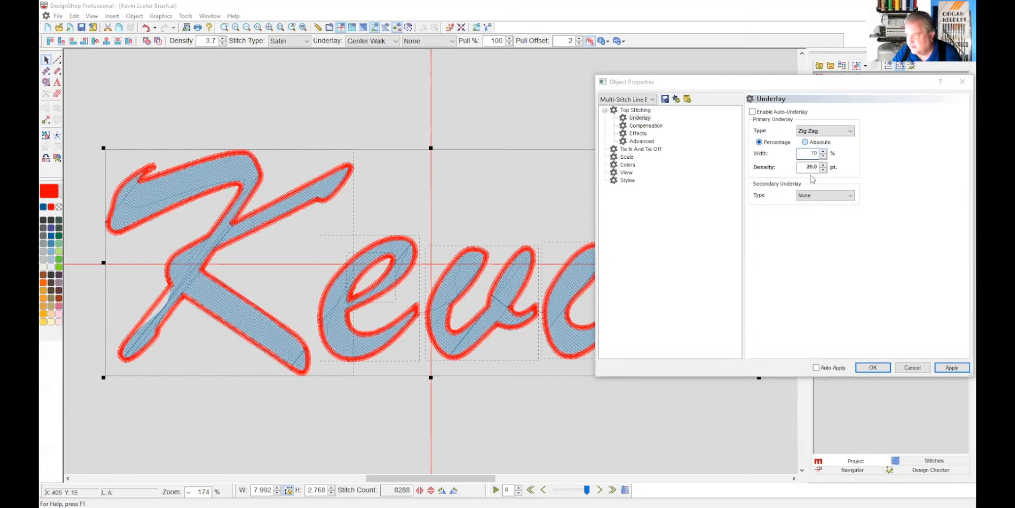
Step: Set the red borders' Zig Zag primary underlay density to 12 pt and apply it
{"action": "key", "text": "Tab"}
{"action": "type", "text": "12"}
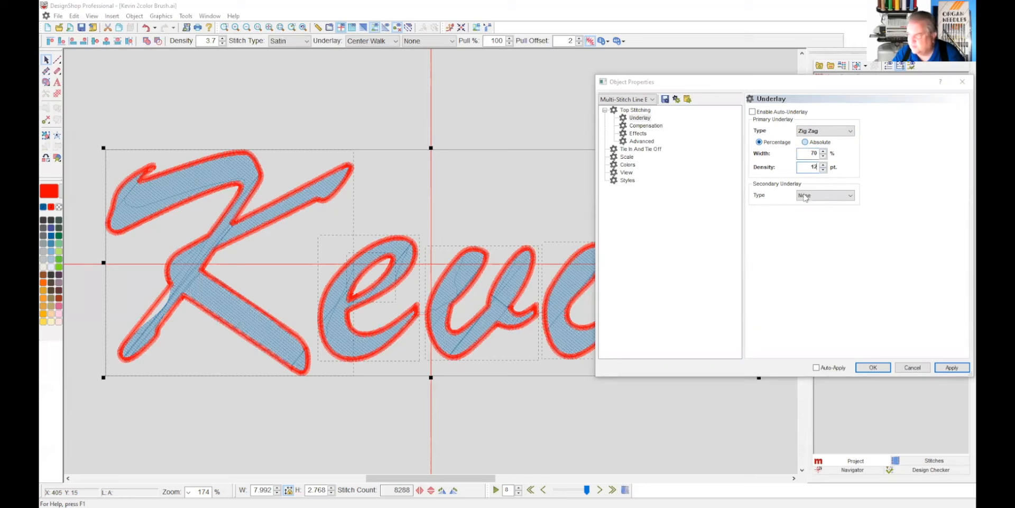
{"action": "left_click", "coordinate": [952, 367]}
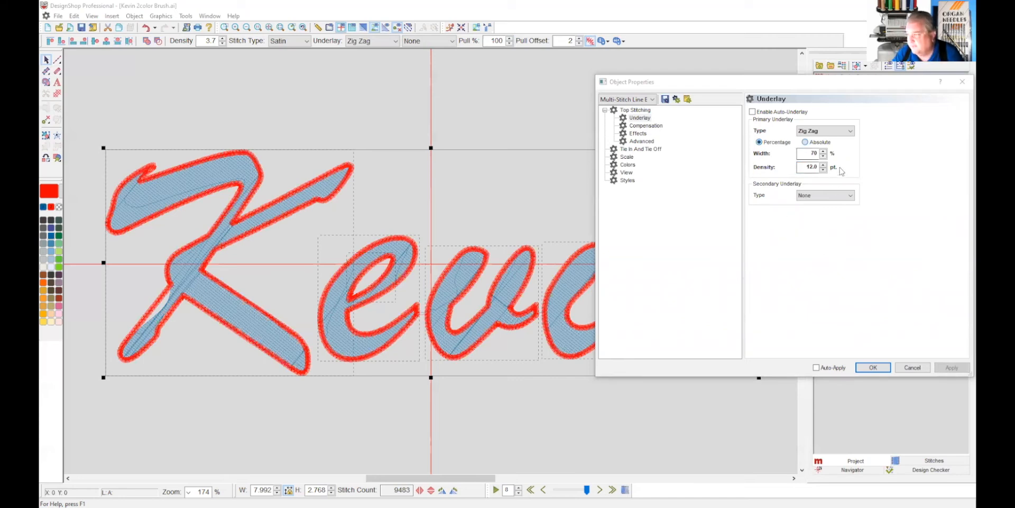
Step: Reset the red borders' minimum column width to 0, set their pull offset to 3 pt, and accept the properties
{"action": "left_click", "coordinate": [646, 126]}
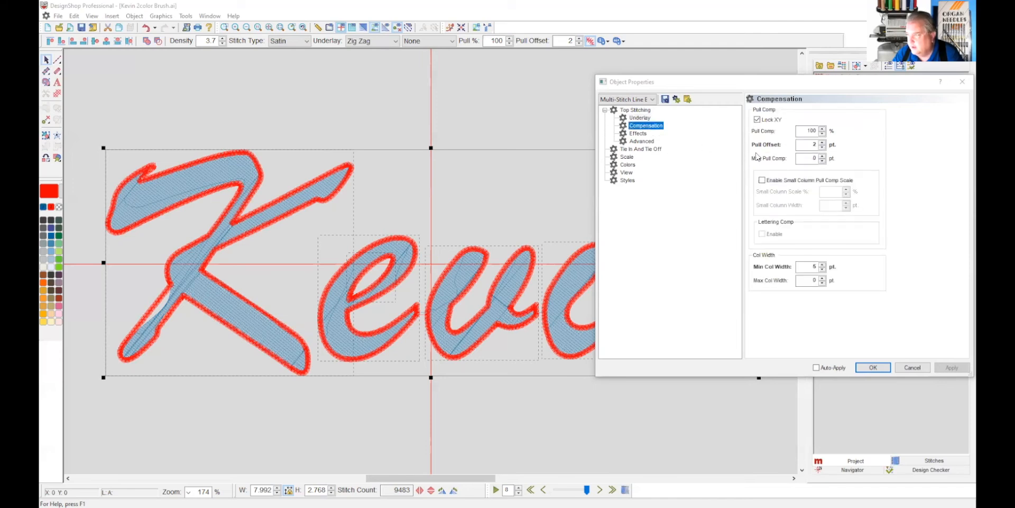
{"action": "left_click", "coordinate": [822, 264]}
{"action": "left_click", "coordinate": [822, 269]}
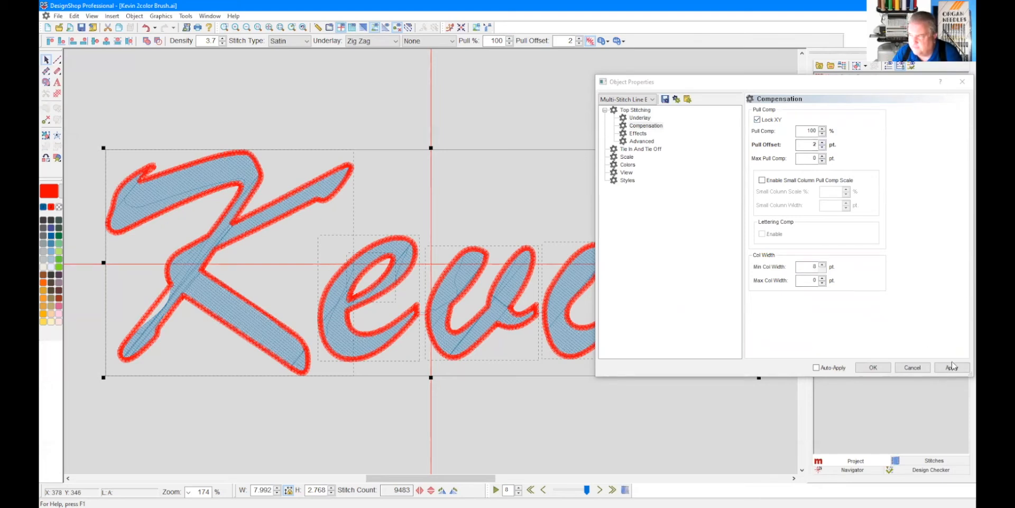
{"action": "type", "text": "3"}
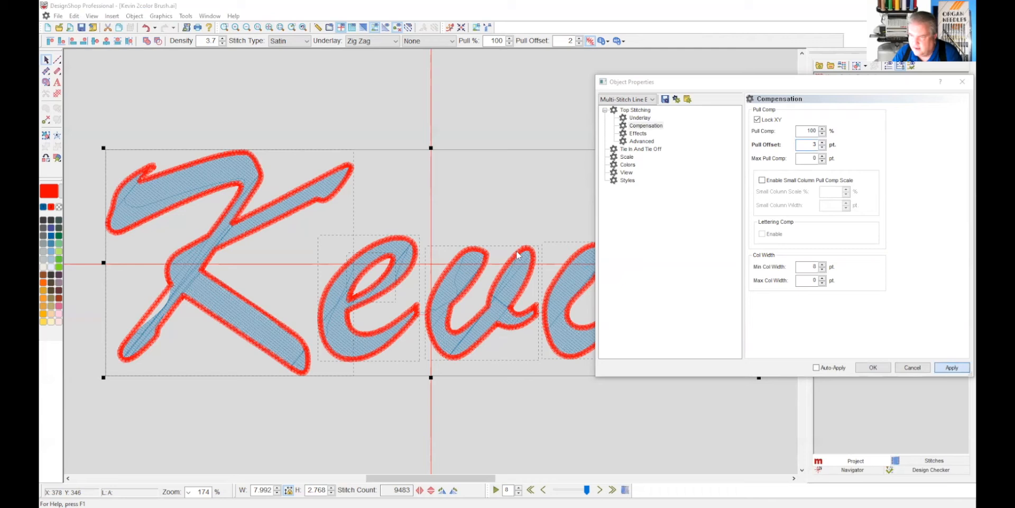
{"action": "left_click", "coordinate": [518, 255]}
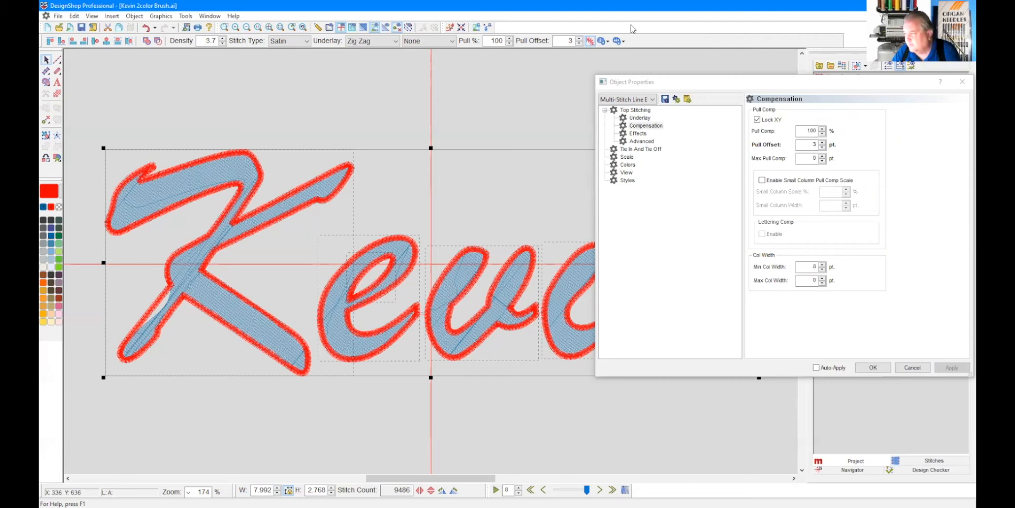
{"action": "left_click", "coordinate": [823, 143]}
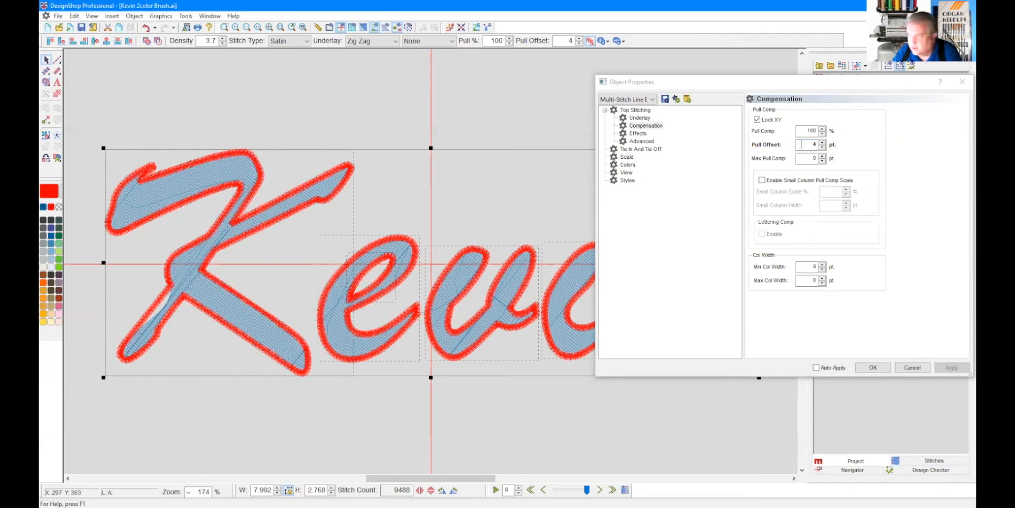
{"action": "left_click", "coordinate": [822, 147]}
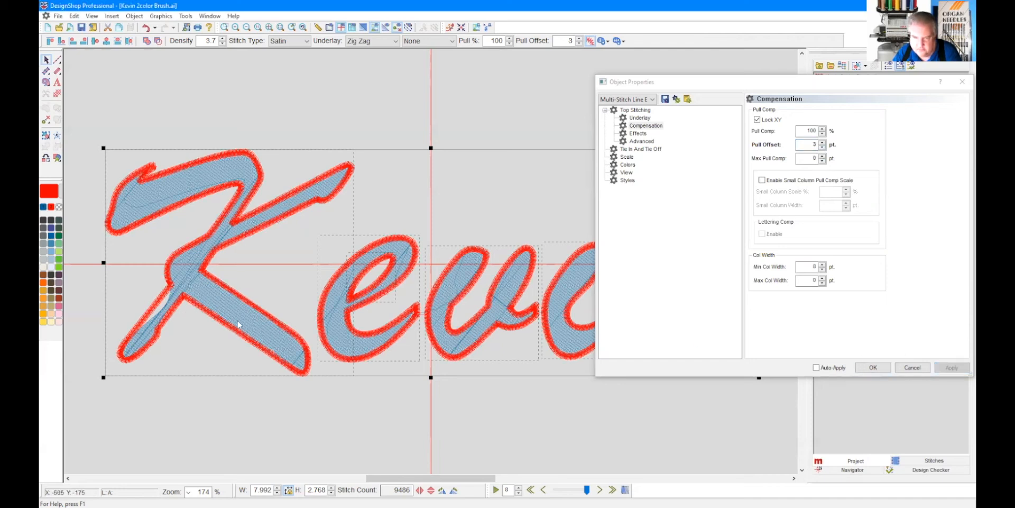
{"action": "left_click", "coordinate": [874, 367]}
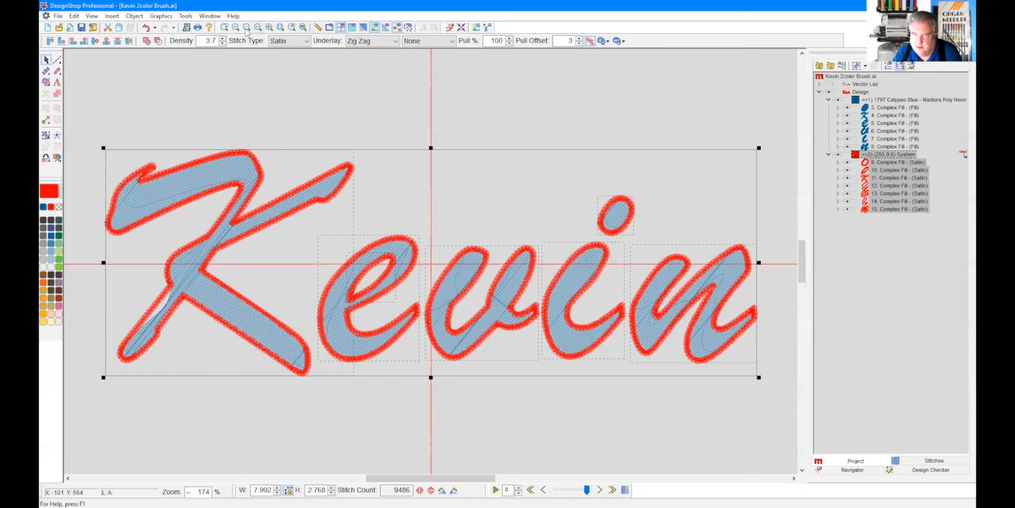
Step: Check the stitching on the K's upper border up close, and save the design in the KTech folder as a Melco Universal OFM file
{"action": "left_click", "coordinate": [224, 27]}
{"action": "left_click_drag", "start_coordinate": [198, 143], "coordinate": [287, 173]}
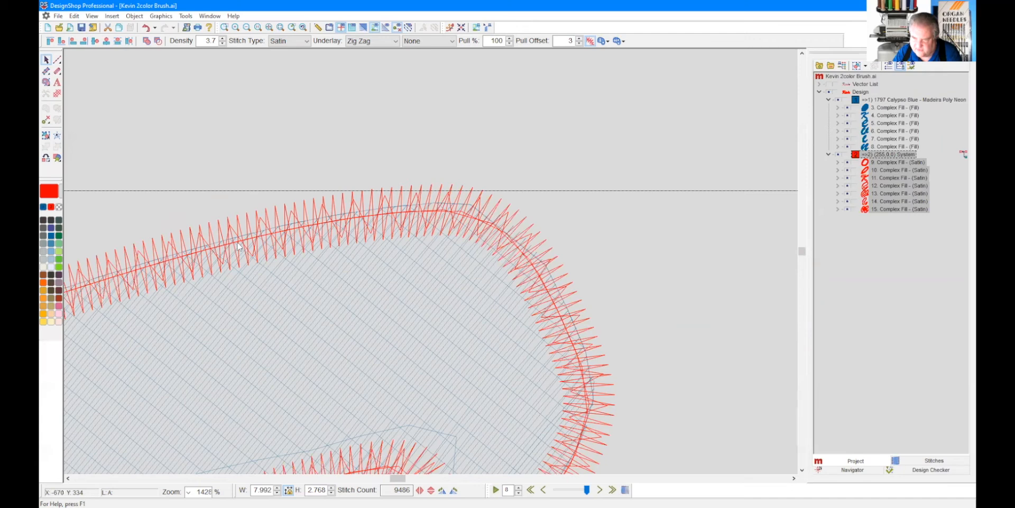
{"action": "left_click", "coordinate": [269, 27]}
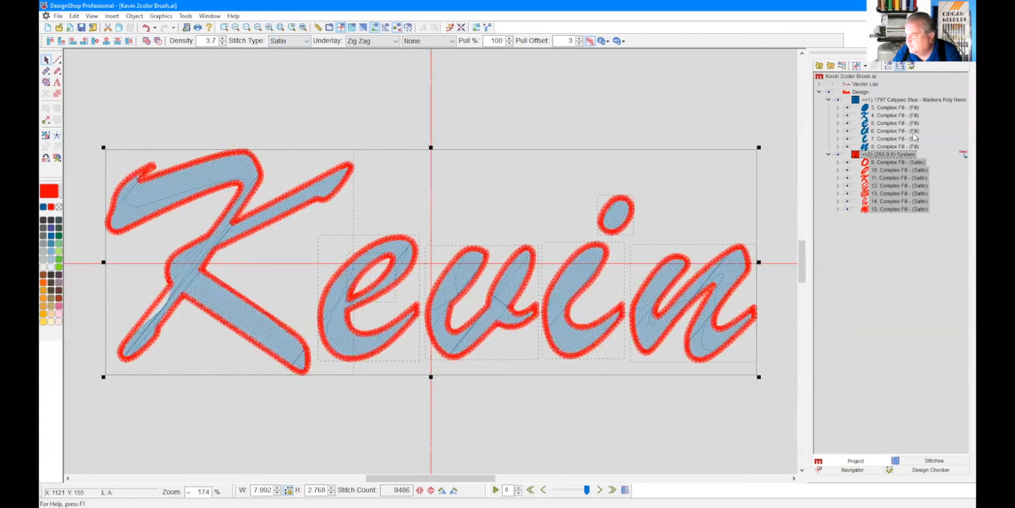
{"action": "left_click", "coordinate": [83, 28]}
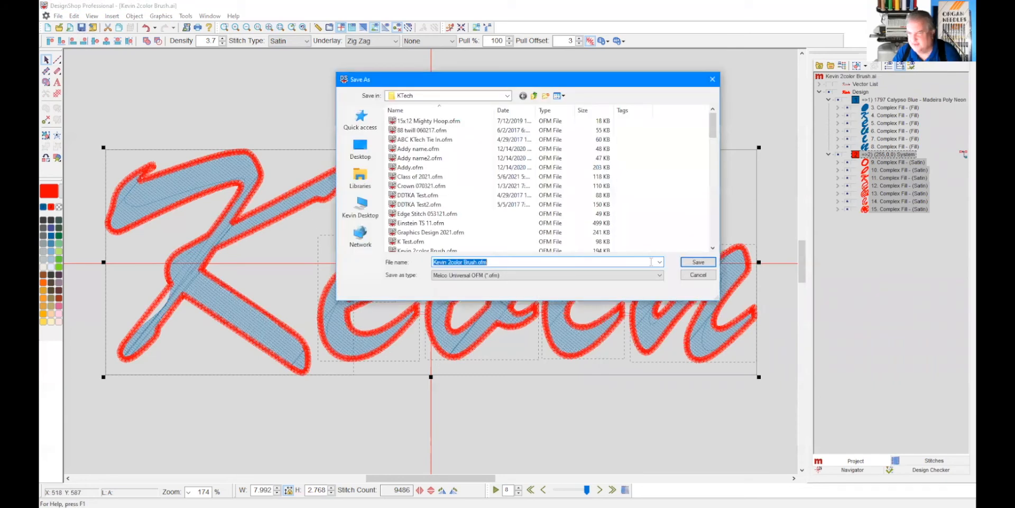
{"action": "left_click", "coordinate": [692, 262]}
{"action": "key", "text": "Return"}
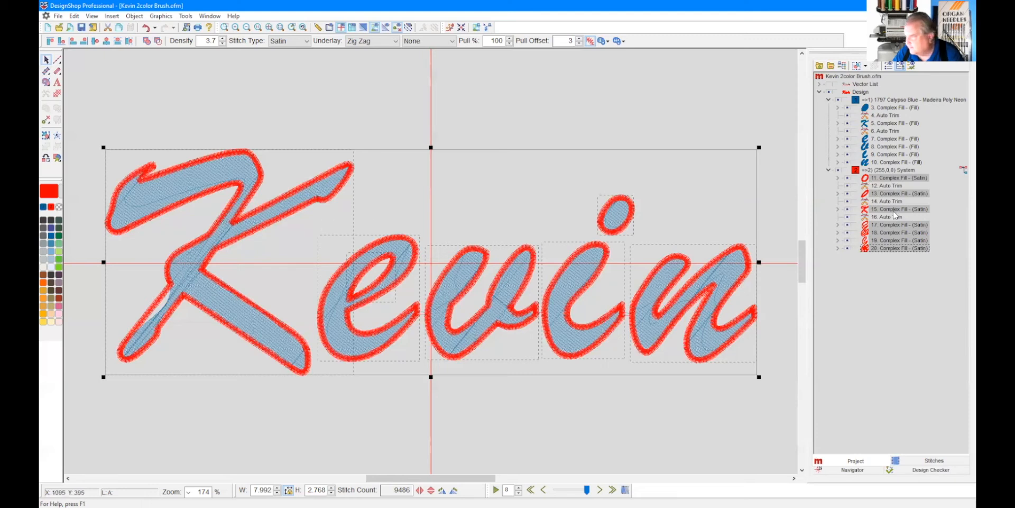
Step: Move the blue K fill to the start of the sewing order, with the red K border directly after it
{"action": "left_click", "coordinate": [884, 124]}
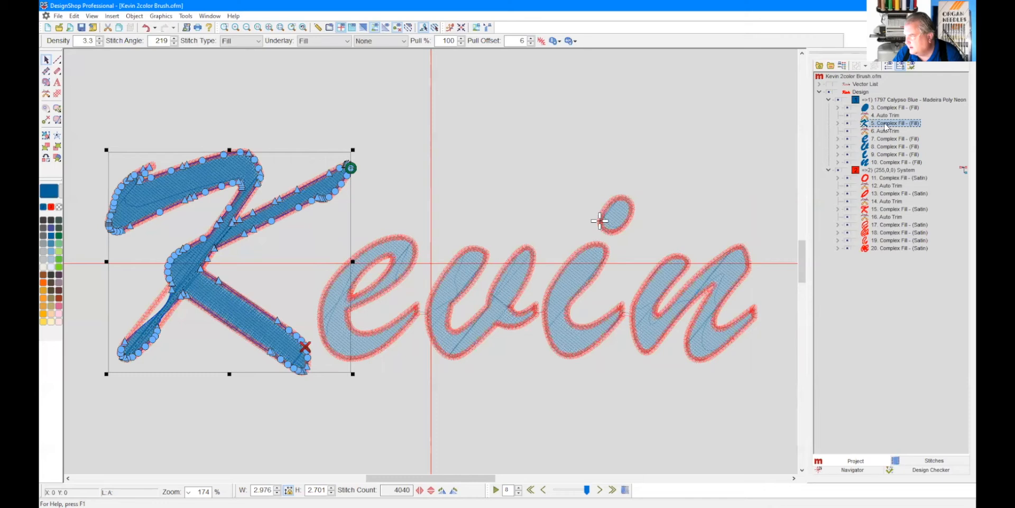
{"action": "left_click_drag", "start_coordinate": [886, 127], "coordinate": [887, 104]}
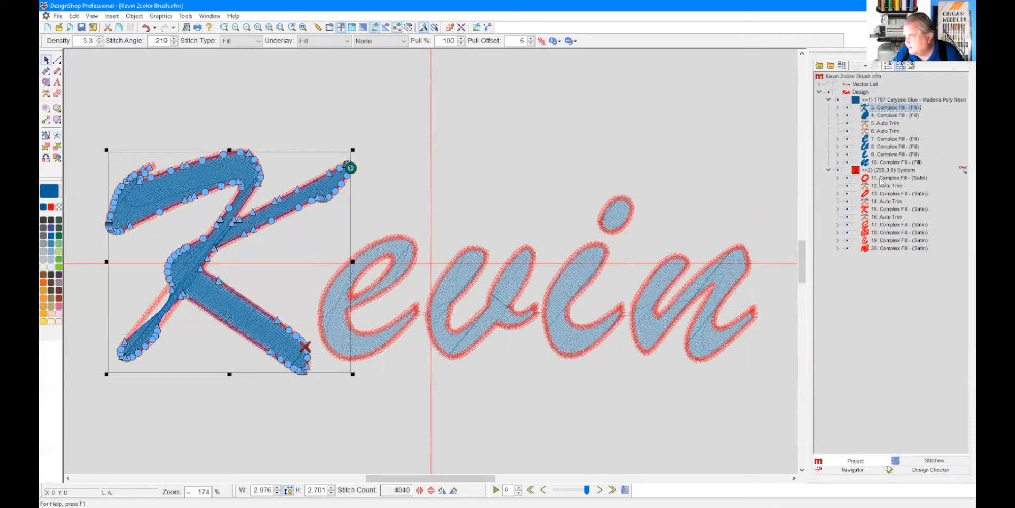
{"action": "left_click", "coordinate": [890, 210]}
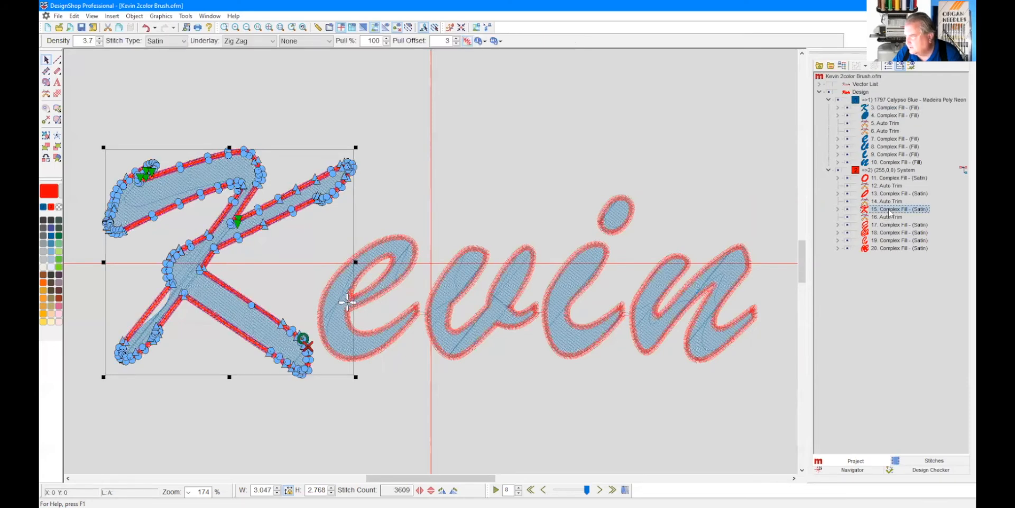
{"action": "left_click_drag", "start_coordinate": [889, 213], "coordinate": [889, 112]}
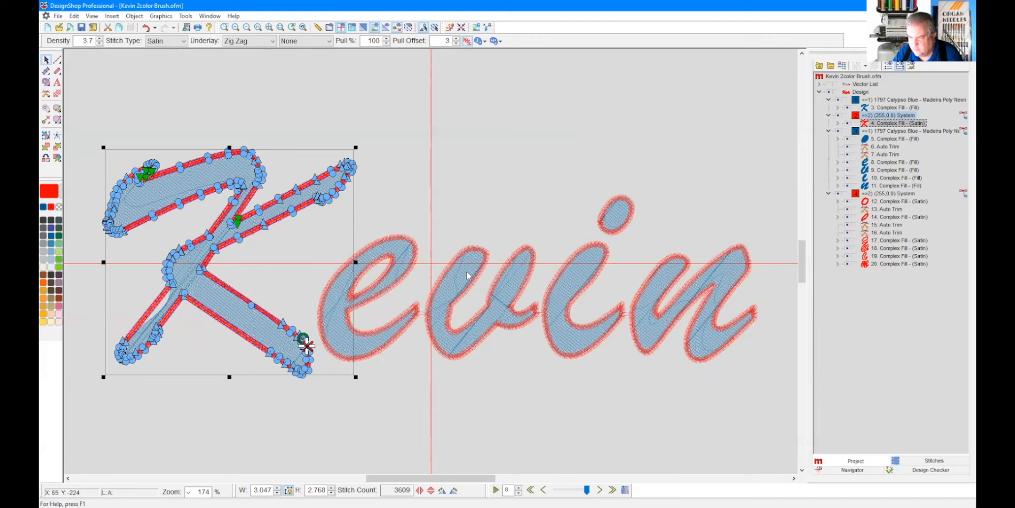
{"action": "key", "text": "Escape"}
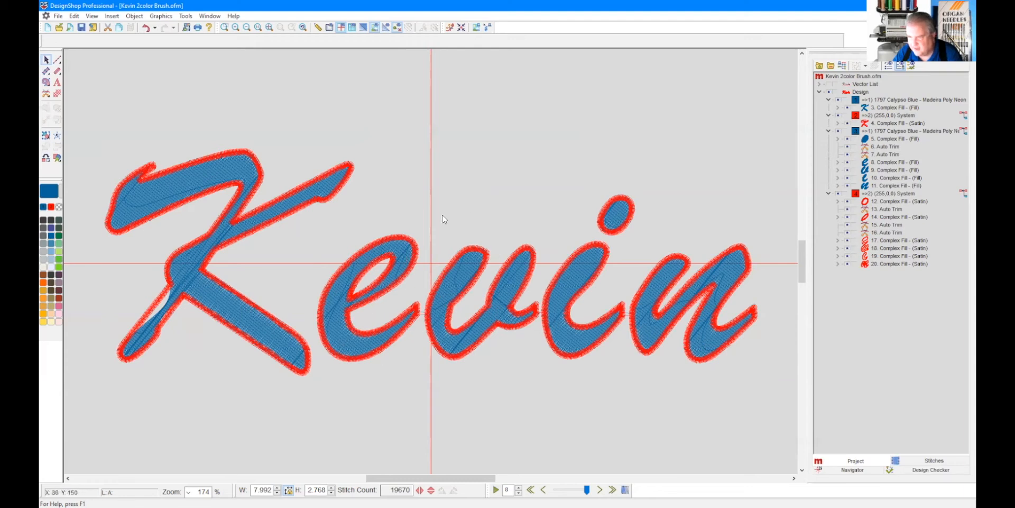
{"action": "left_click_drag", "start_coordinate": [427, 152], "coordinate": [769, 395]}
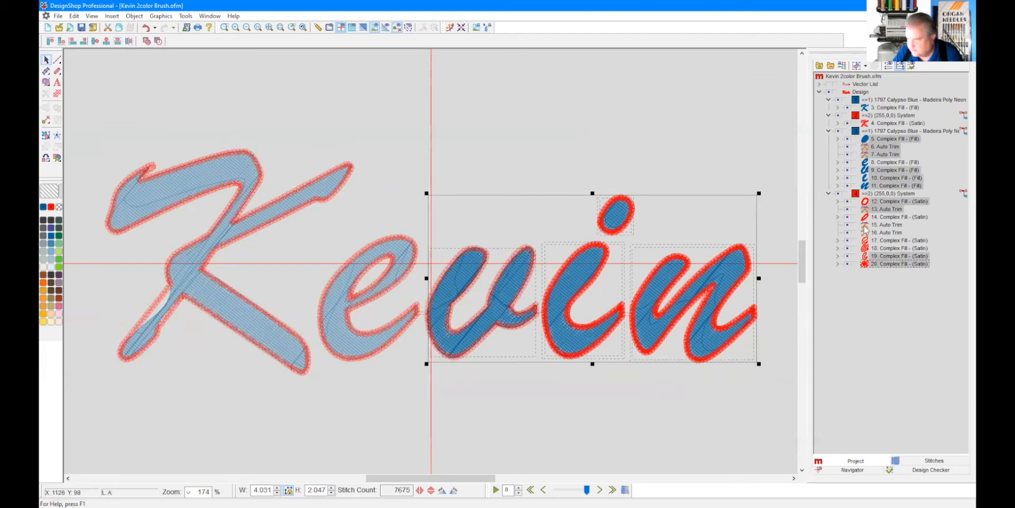
{"action": "left_click", "coordinate": [883, 241]}
{"action": "left_click", "coordinate": [879, 247]}
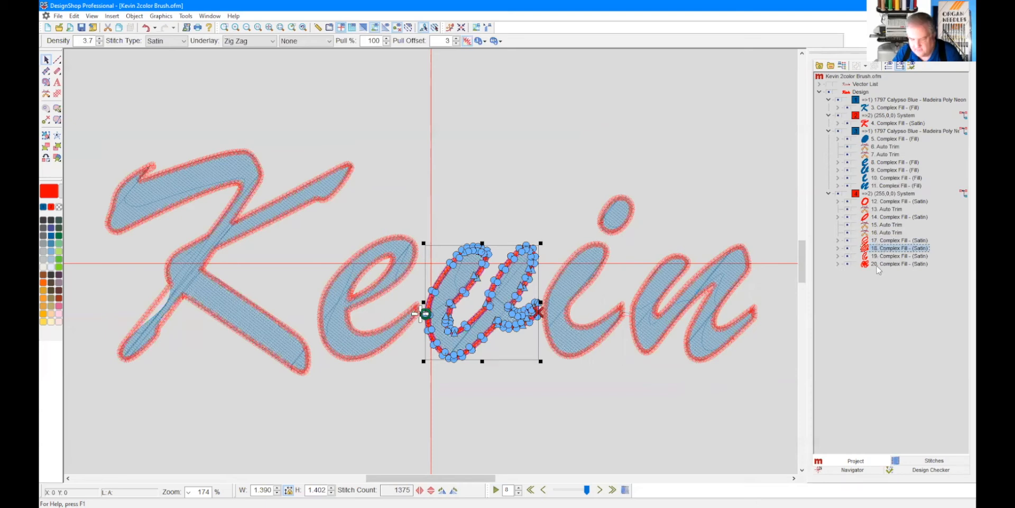
{"action": "left_click", "coordinate": [877, 264], "text": "shift"}
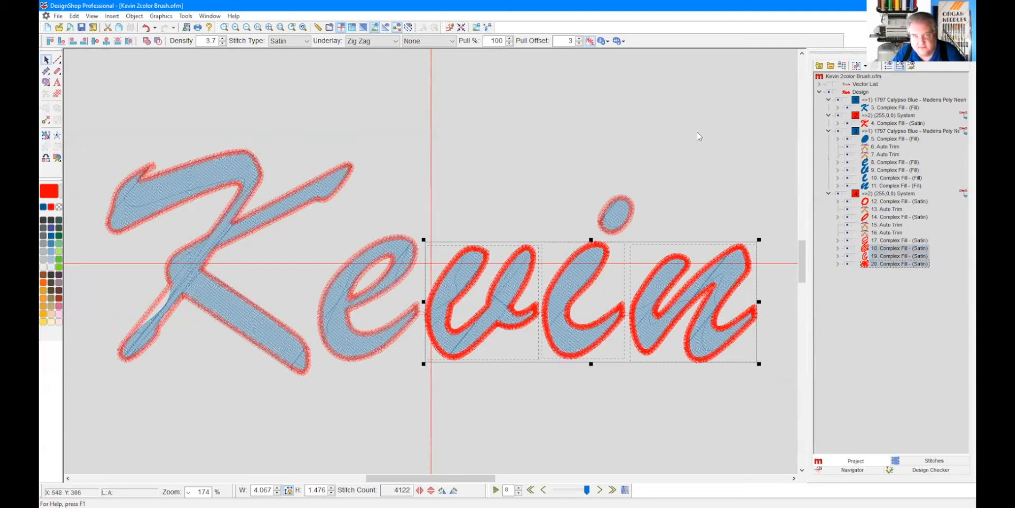
Step: Delete the two auto trims that follow the blue fill of the i's dot
{"action": "left_click", "coordinate": [874, 139]}
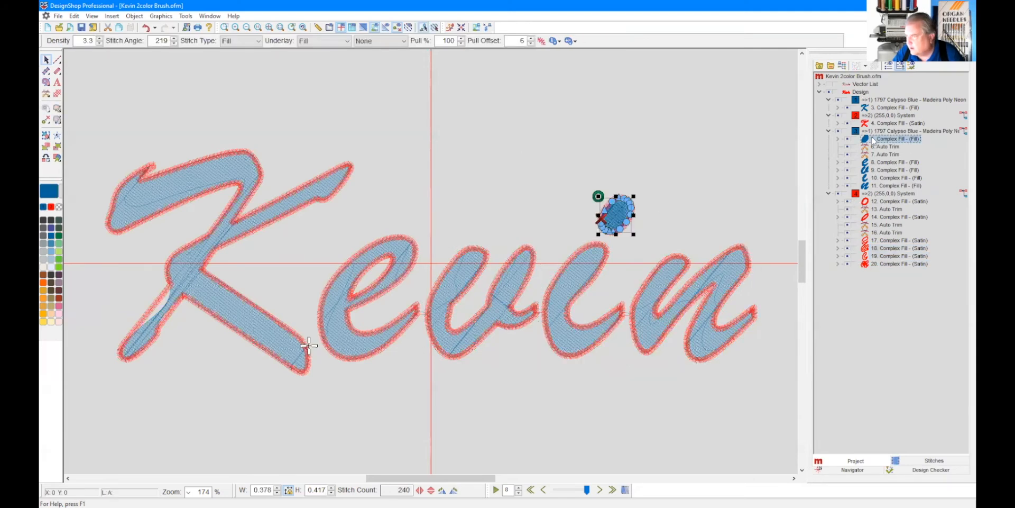
{"action": "left_click", "coordinate": [882, 186]}
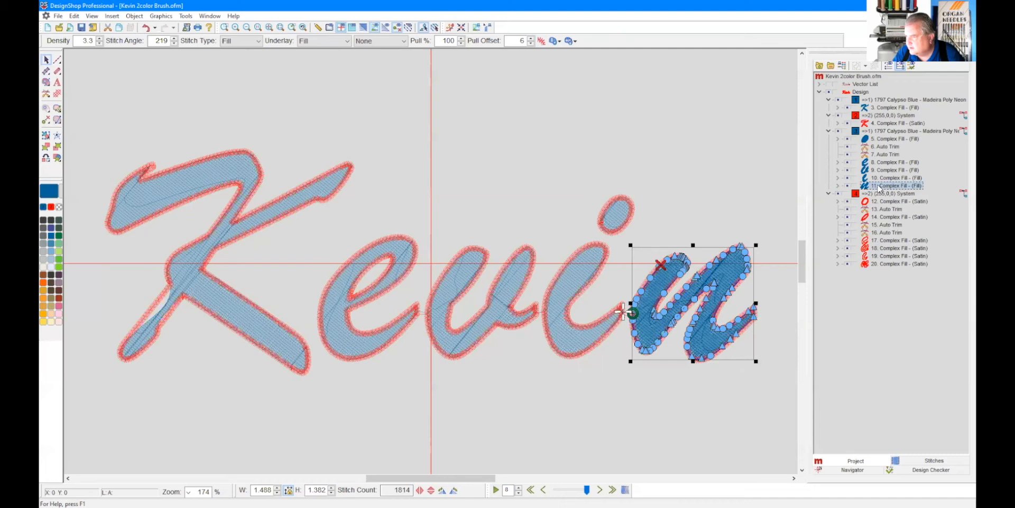
{"action": "left_click", "coordinate": [882, 148]}
{"action": "key", "text": "Delete"}
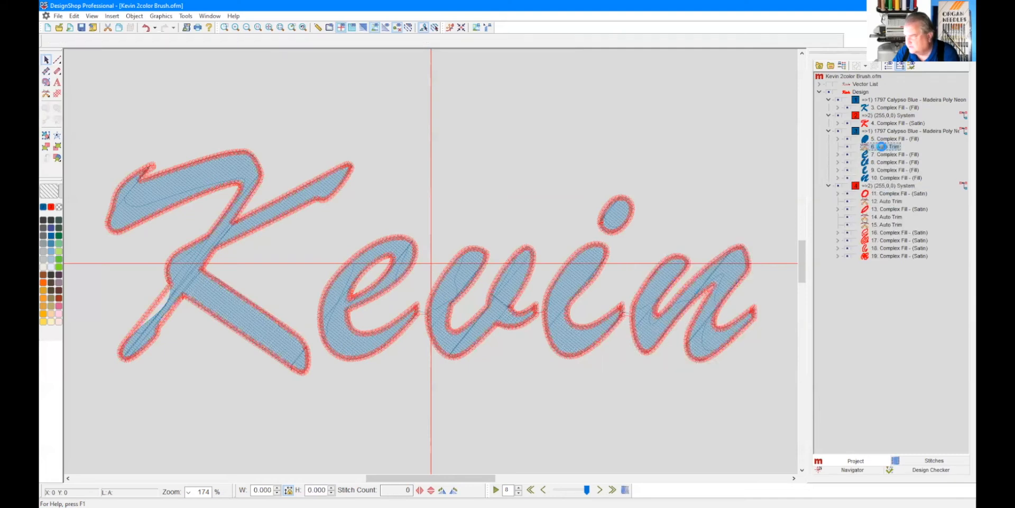
Step: Reorder the second blue group so the e fill and the v fill sew before the i's dot
{"action": "left_click", "coordinate": [878, 139]}
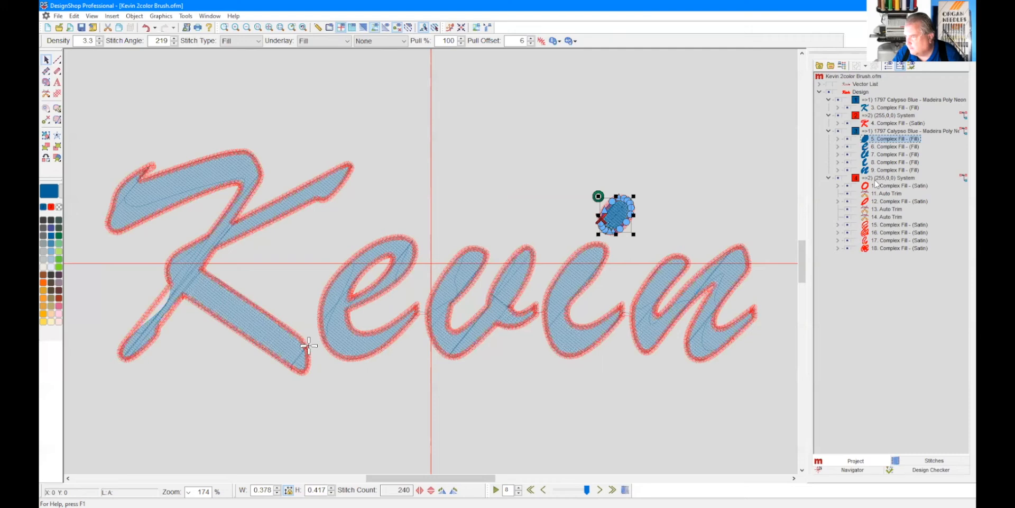
{"action": "left_click", "coordinate": [879, 147]}
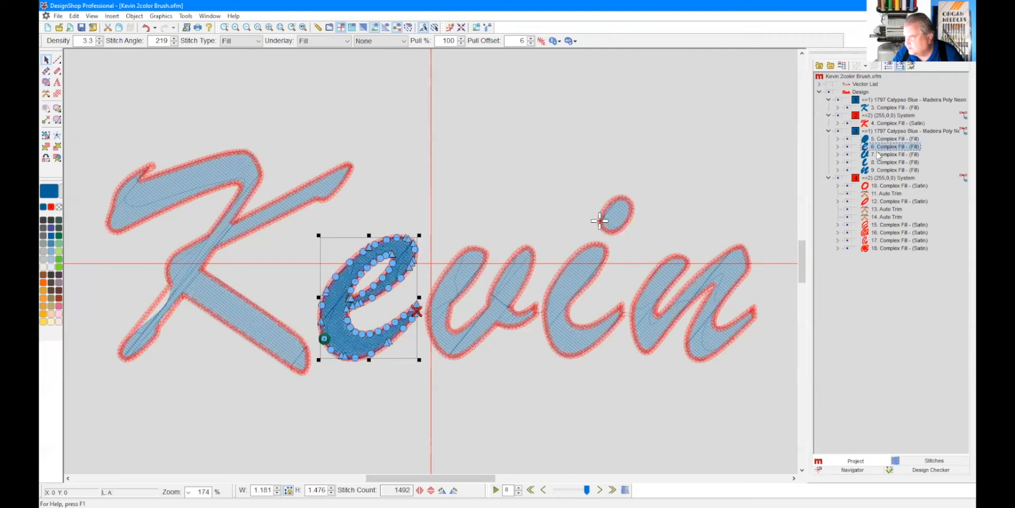
{"action": "left_click_drag", "start_coordinate": [880, 157], "coordinate": [880, 157]}
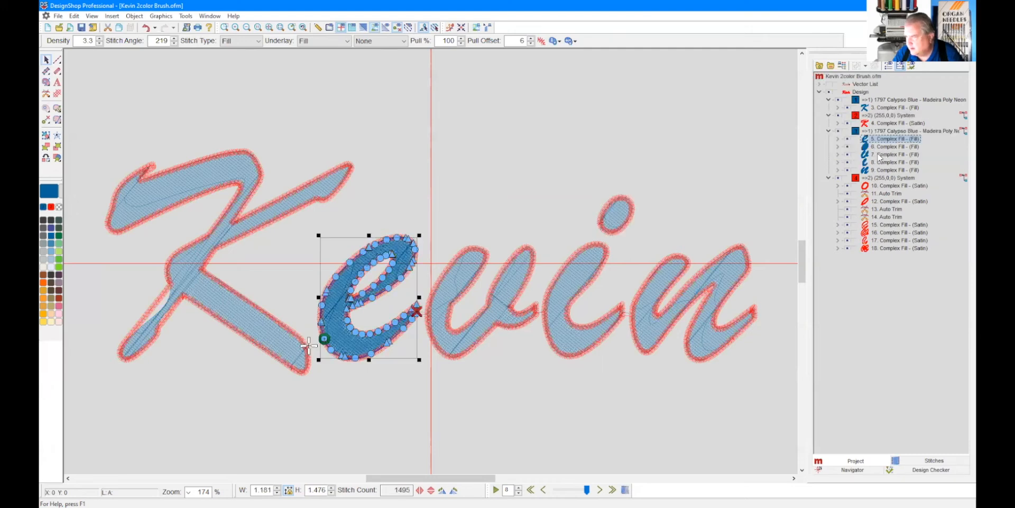
{"action": "left_click", "coordinate": [879, 155]}
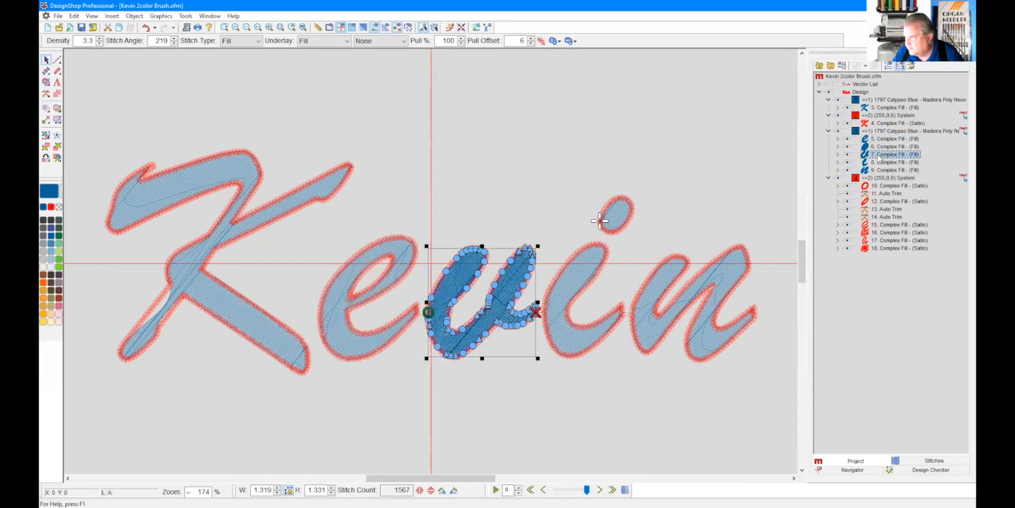
{"action": "left_click_drag", "start_coordinate": [881, 158], "coordinate": [877, 140]}
Step: Move the blue fills of the i stem and the n ahead of the i's dot, leaving the dot last in its group
{"action": "left_click", "coordinate": [883, 163]}
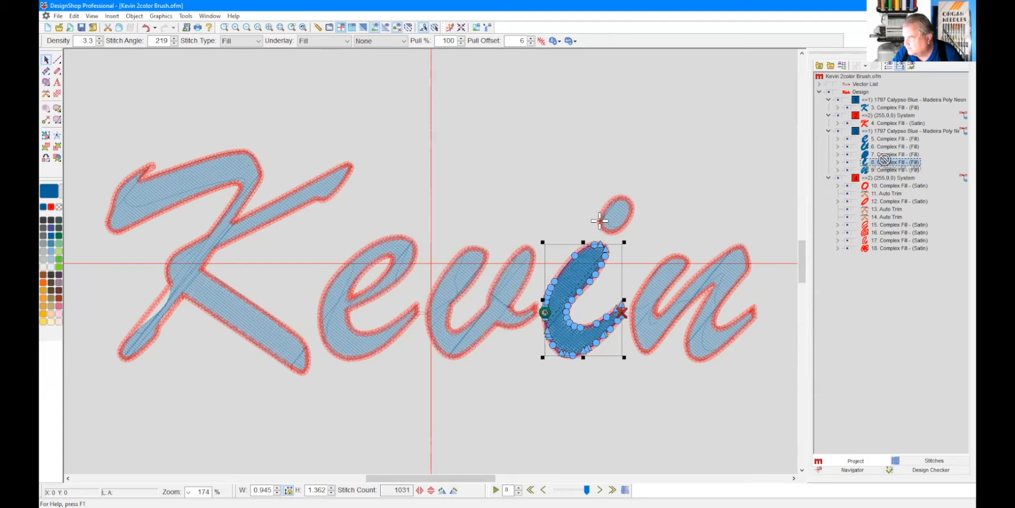
{"action": "left_click_drag", "start_coordinate": [887, 164], "coordinate": [888, 153]}
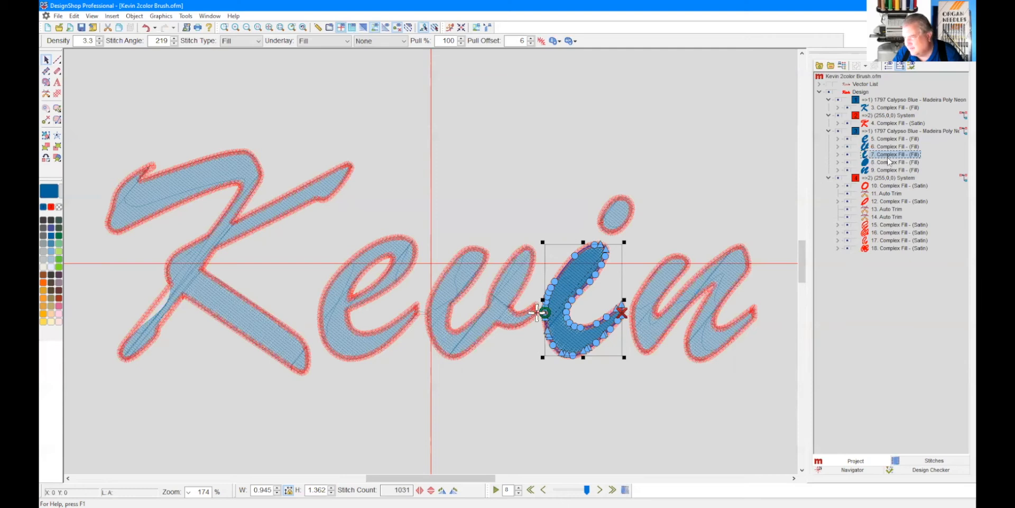
{"action": "left_click_drag", "start_coordinate": [887, 170], "coordinate": [888, 158]}
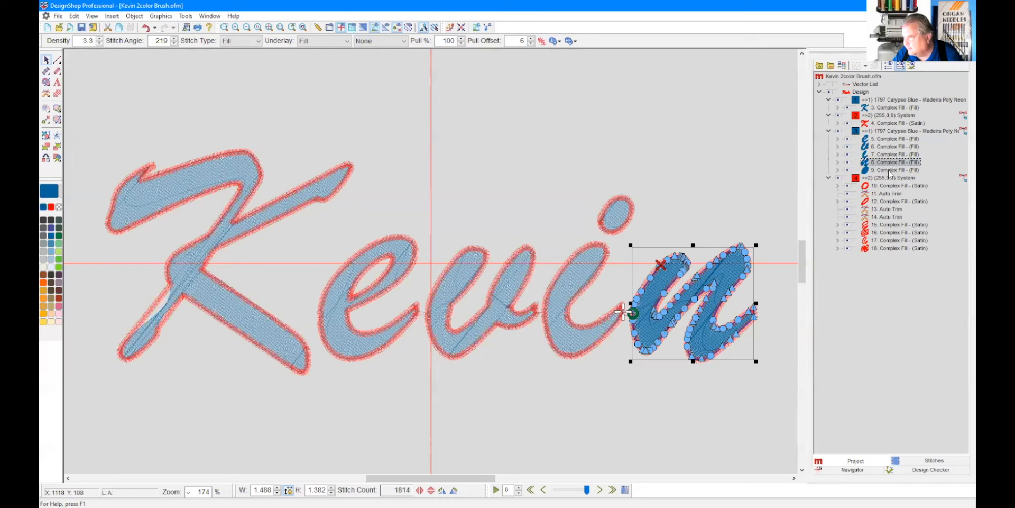
{"action": "left_click", "coordinate": [883, 171]}
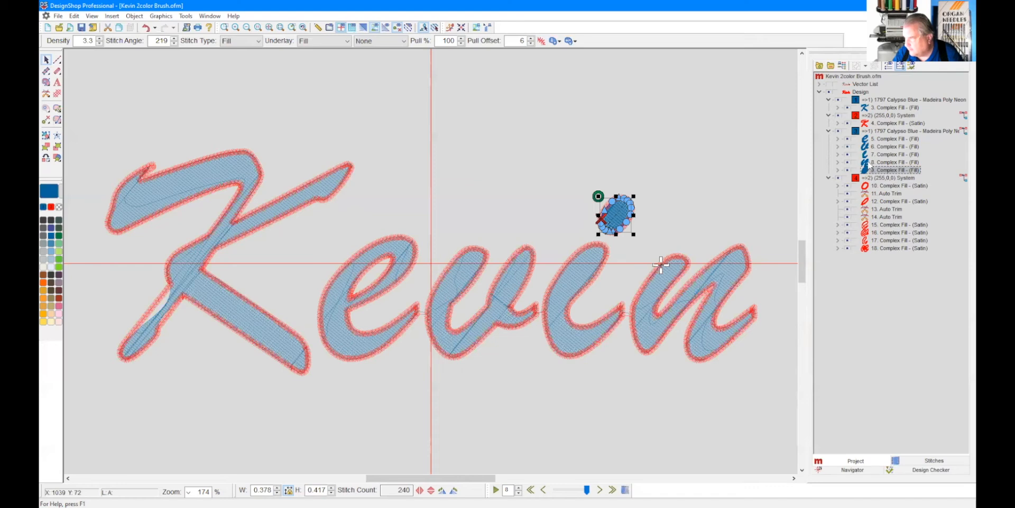
Step: Examine the red border objects of the last color group one by one to check their sewing order and the auto trims between them
{"action": "left_click", "coordinate": [879, 187]}
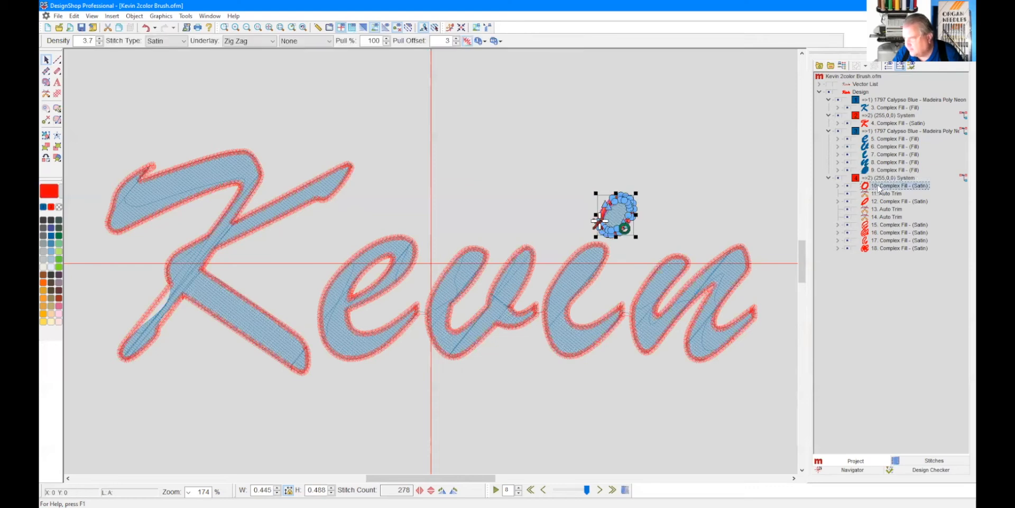
{"action": "left_click", "coordinate": [880, 202]}
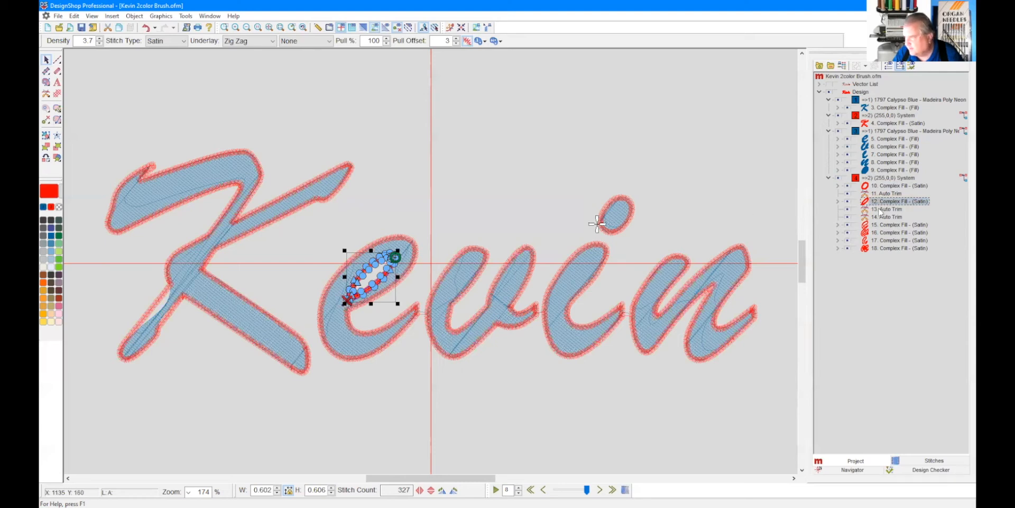
{"action": "left_click", "coordinate": [880, 187]}
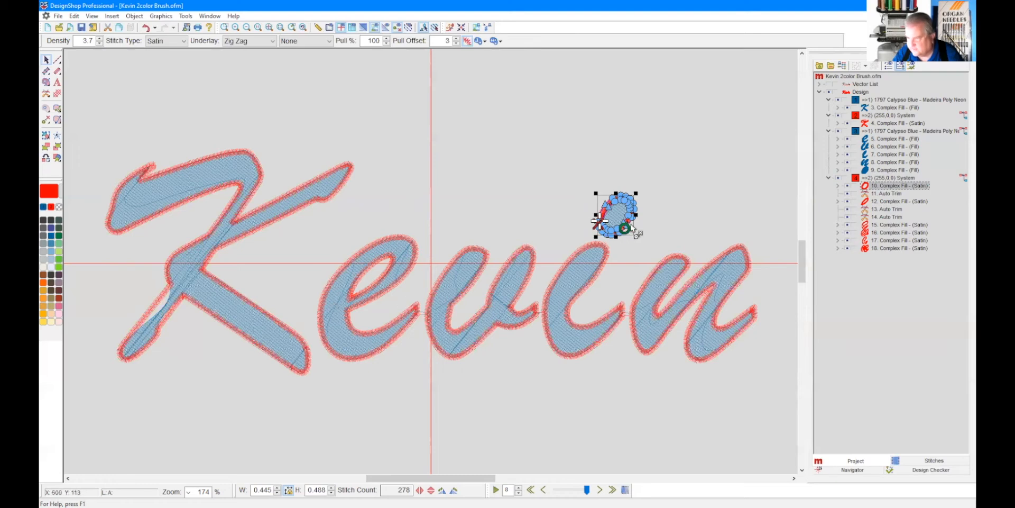
{"action": "left_click", "coordinate": [884, 195]}
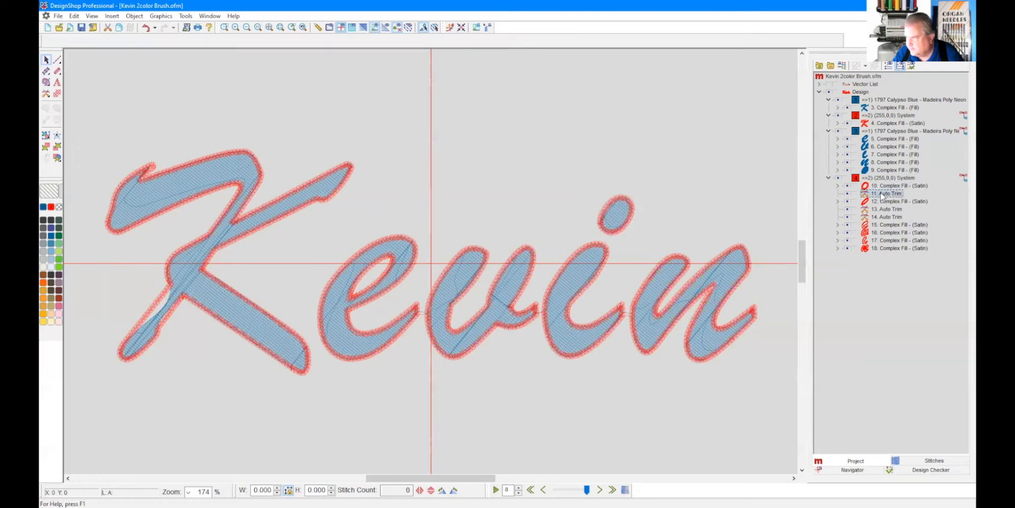
{"action": "left_click", "coordinate": [894, 201]}
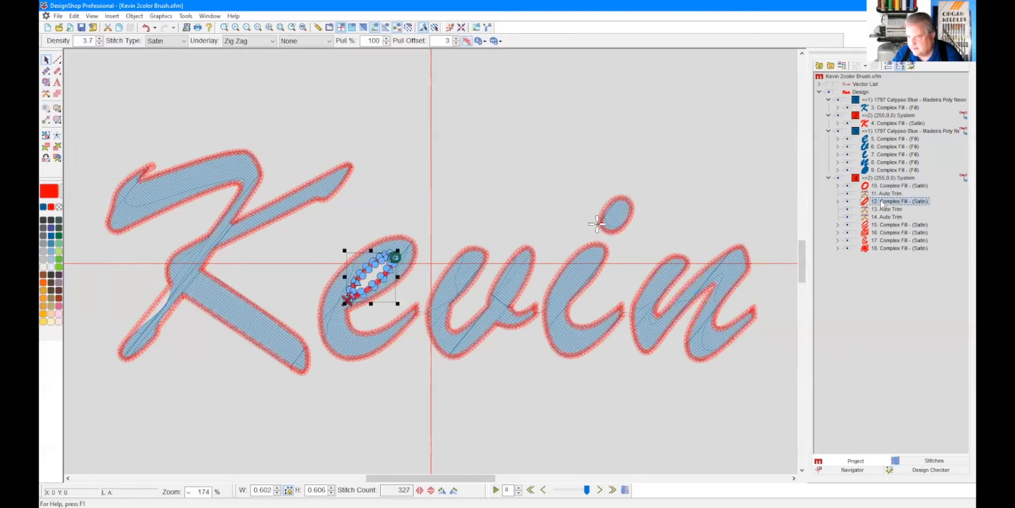
{"action": "left_click", "coordinate": [885, 225]}
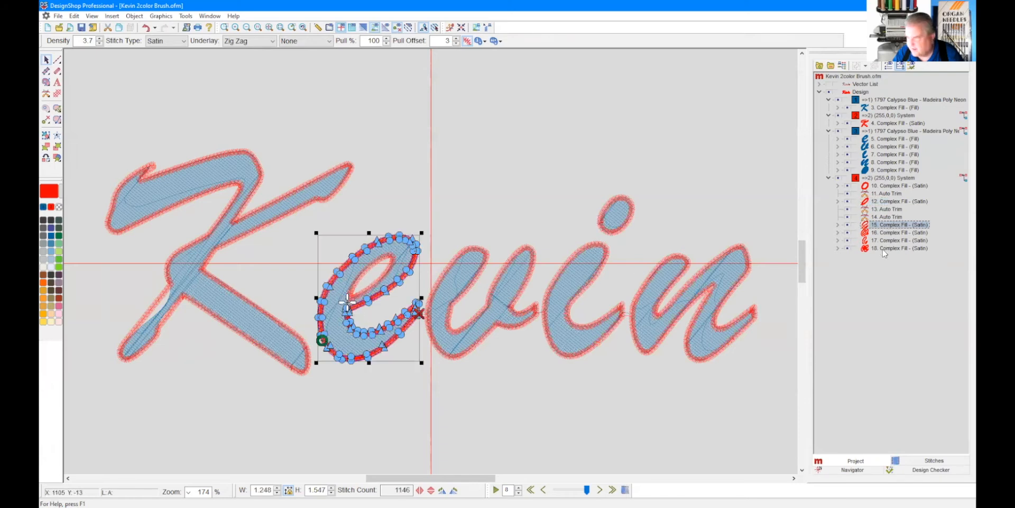
{"action": "key", "text": "Down"}
{"action": "key", "text": "Down"}
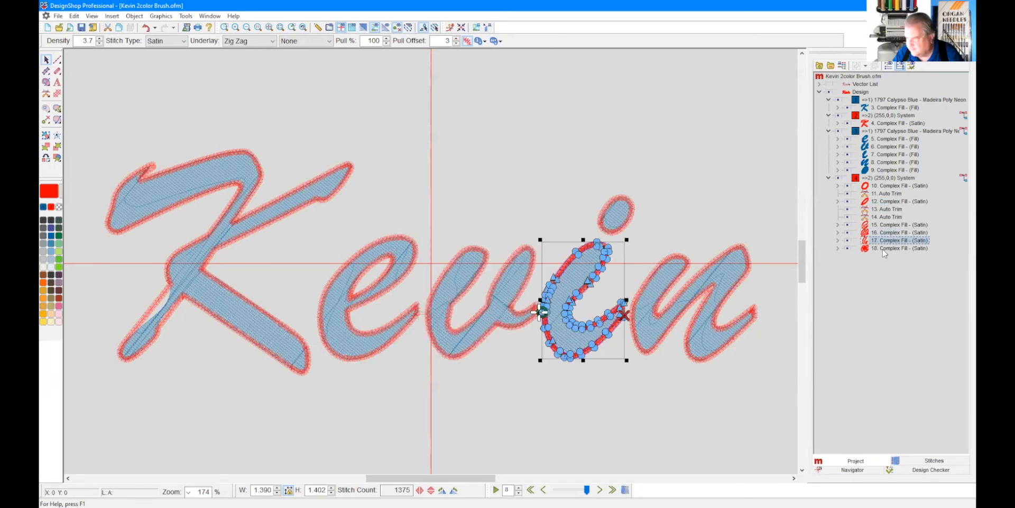
{"action": "key", "text": "Down"}
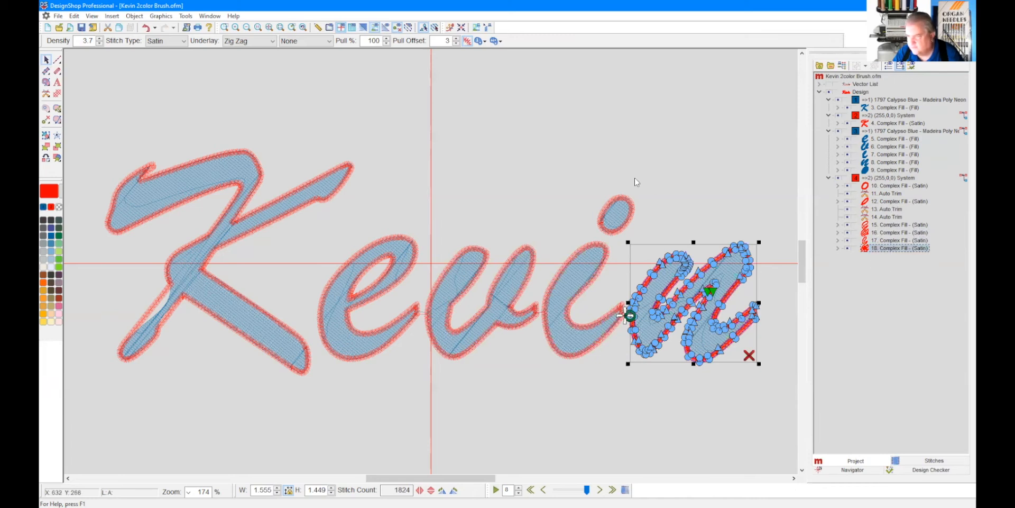
Step: Deselect all objects and save the design file
{"action": "left_click", "coordinate": [549, 134]}
{"action": "left_click", "coordinate": [83, 27]}
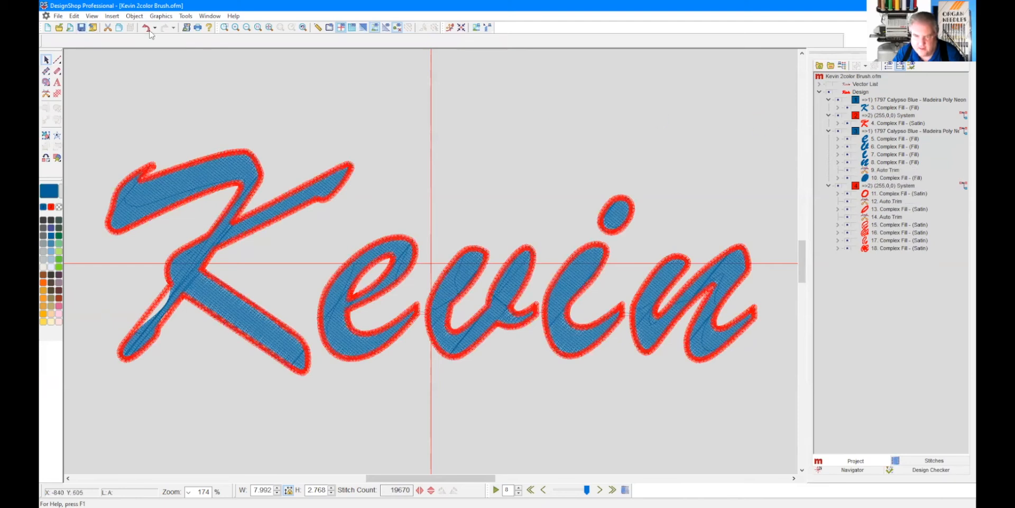
Step: Move the blue K fill's exit point to the tip of its lower-right leg and its entry point just inside that leg's end
{"action": "left_click", "coordinate": [224, 27]}
{"action": "left_click_drag", "start_coordinate": [83, 123], "coordinate": [381, 385]}
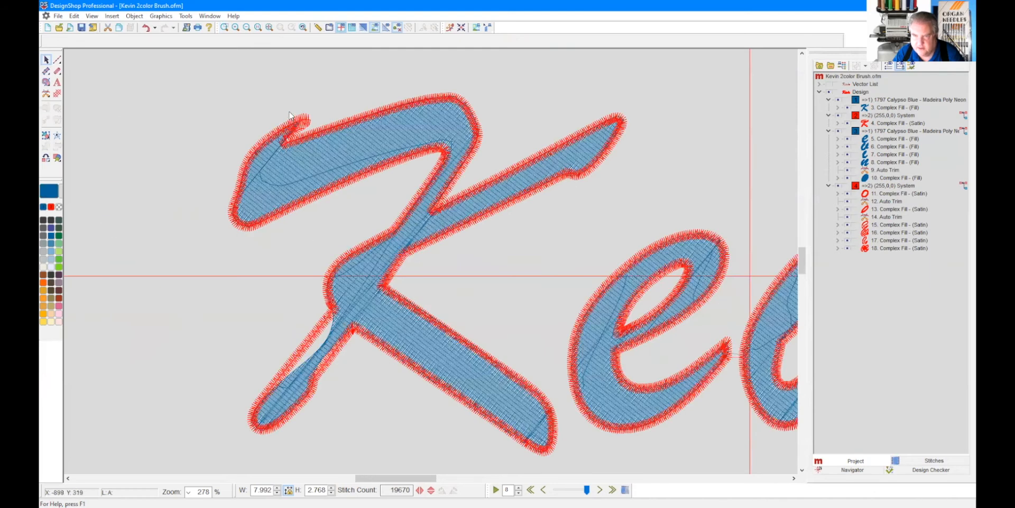
{"action": "left_click", "coordinate": [879, 108]}
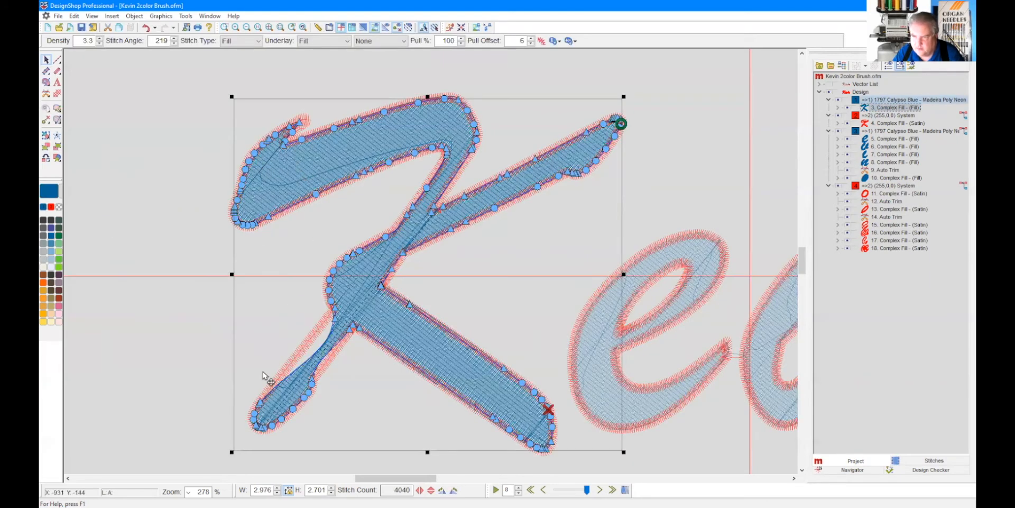
{"action": "left_click_drag", "start_coordinate": [549, 410], "coordinate": [550, 454]}
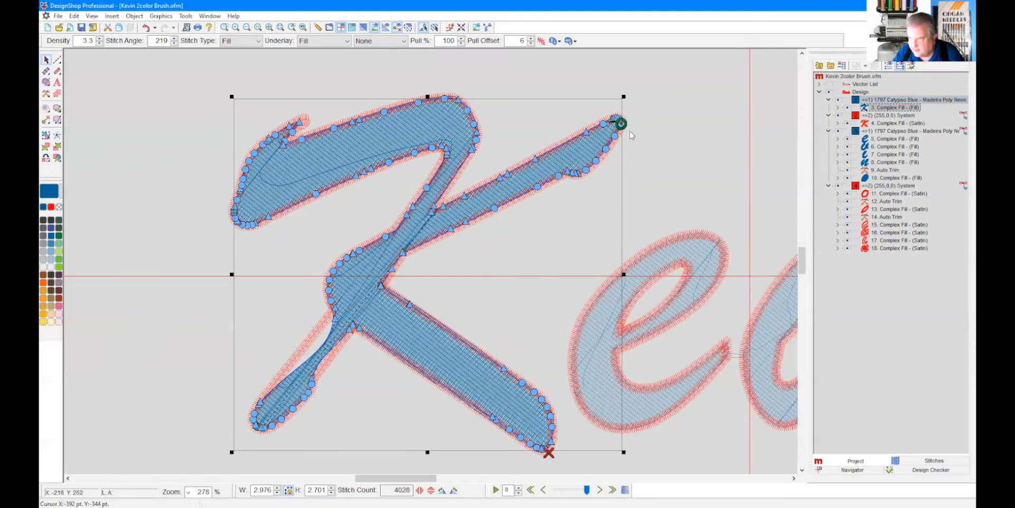
{"action": "mouse_move", "coordinate": [622, 124]}
{"action": "left_mouse_down"}
{"action": "mouse_move", "coordinate": [576, 133]}
{"action": "mouse_move", "coordinate": [495, 434]}
{"action": "mouse_move", "coordinate": [535, 425]}
{"action": "mouse_move", "coordinate": [505, 438]}
{"action": "mouse_move", "coordinate": [526, 420]}
{"action": "left_mouse_up"}
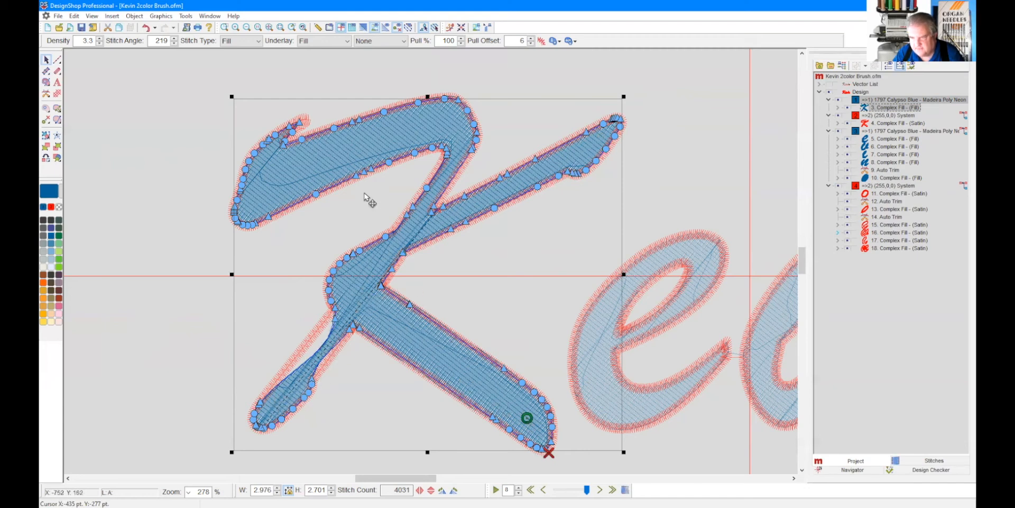
Step: Straighten the upper-left edge of the K fill's lower-left stroke by deleting the surplus outline points and nudging its end points toward the red border
{"action": "left_click", "coordinate": [224, 27]}
{"action": "mouse_move", "coordinate": [238, 267]}
{"action": "left_mouse_down"}
{"action": "mouse_move", "coordinate": [402, 470]}
{"action": "mouse_move", "coordinate": [421, 473]}
{"action": "left_mouse_up"}
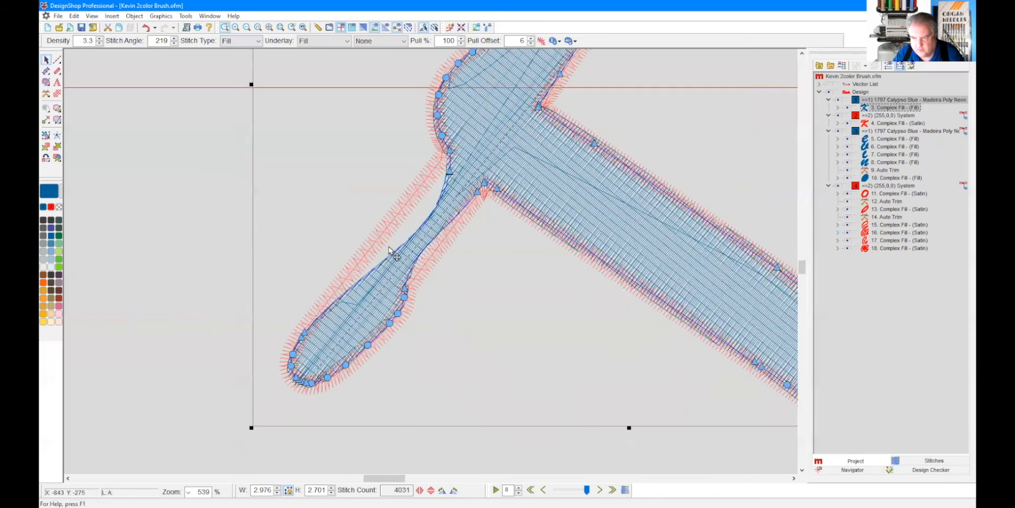
{"action": "left_click", "coordinate": [848, 123]}
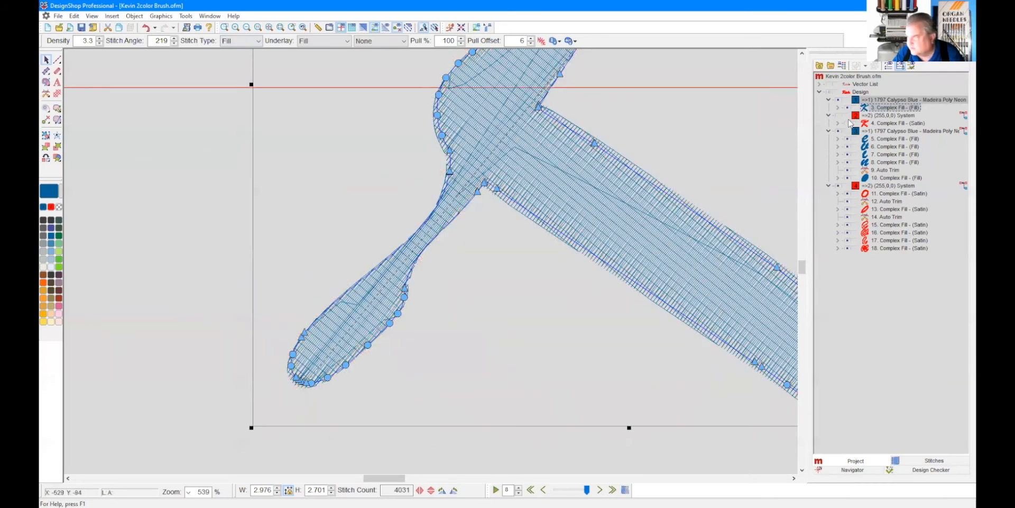
{"action": "left_click", "coordinate": [450, 171]}
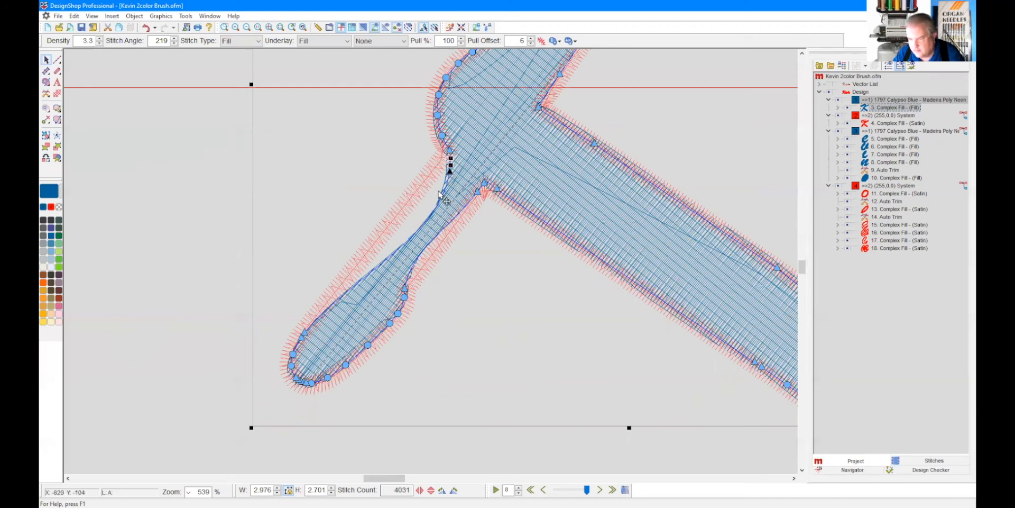
{"action": "key", "text": "Tab"}
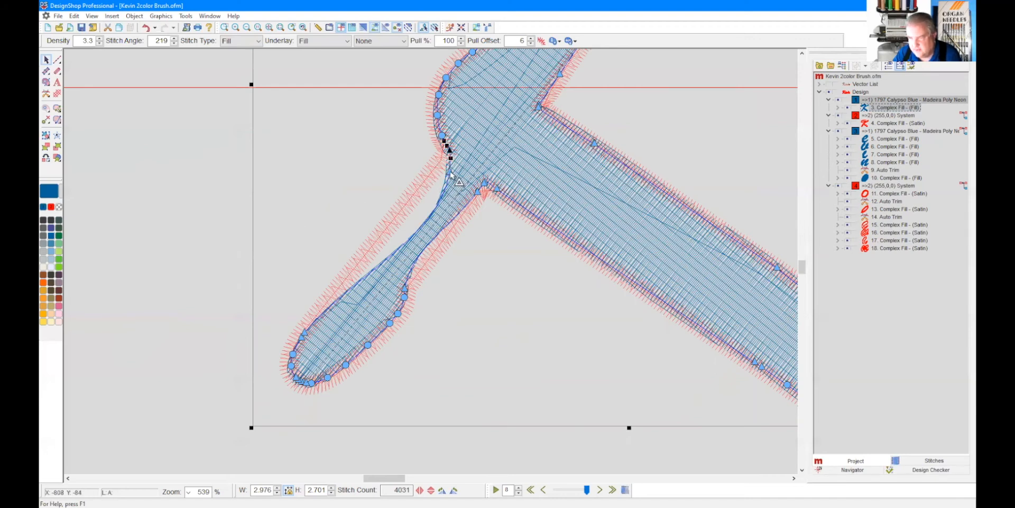
{"action": "left_click", "coordinate": [304, 334]}
{"action": "key", "text": "Delete"}
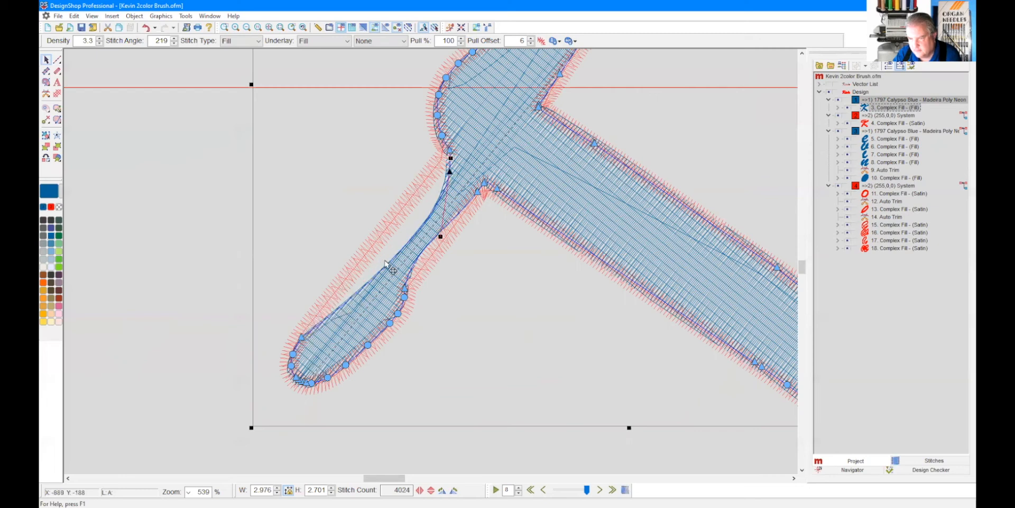
{"action": "key", "text": "Delete"}
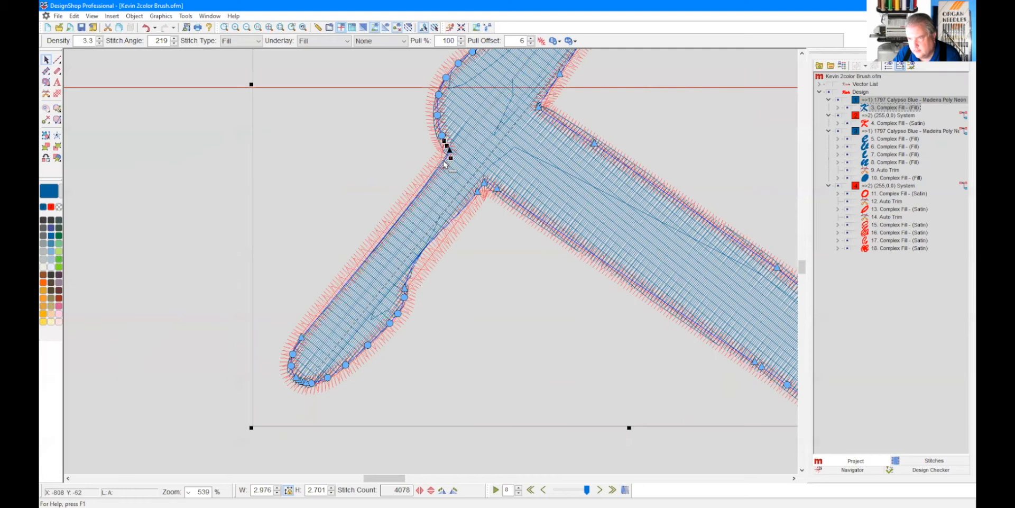
{"action": "left_click_drag", "start_coordinate": [450, 150], "coordinate": [445, 149]}
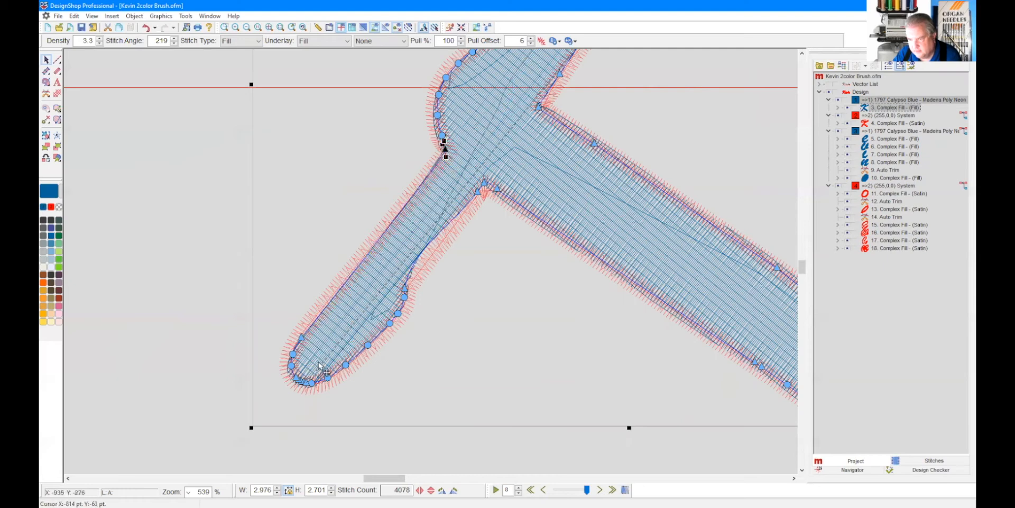
{"action": "left_click", "coordinate": [301, 338]}
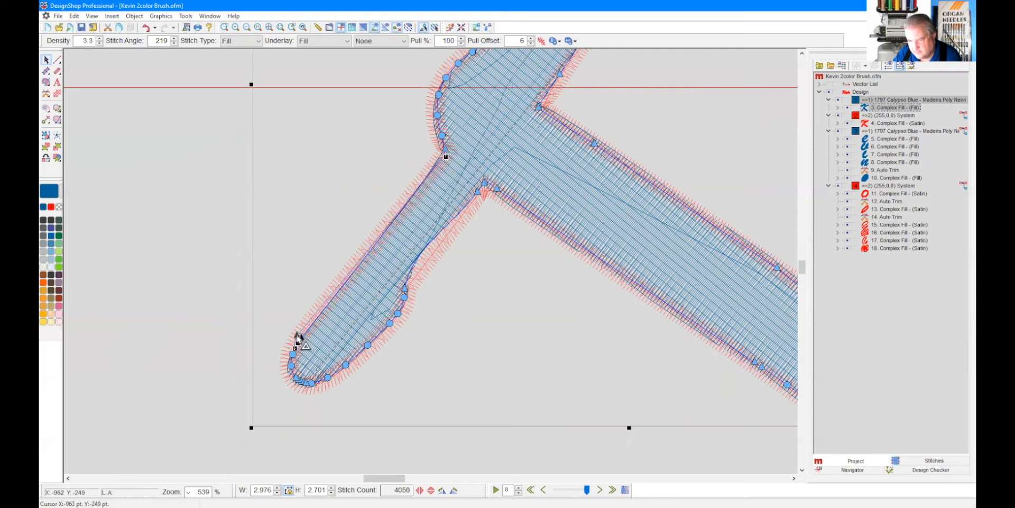
Step: Remove the inward curve on the lower-right edge of the K fill's lower-left stroke by deleting outline points and adding a corner point near the border
{"action": "left_click", "coordinate": [405, 288]}
{"action": "key", "text": "Delete"}
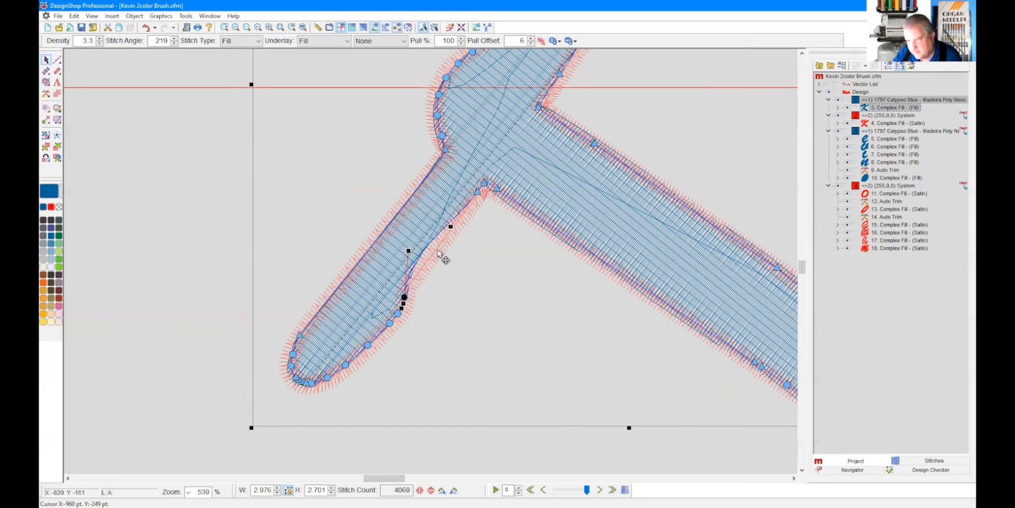
{"action": "left_click", "coordinate": [478, 193]}
{"action": "key", "text": "Delete"}
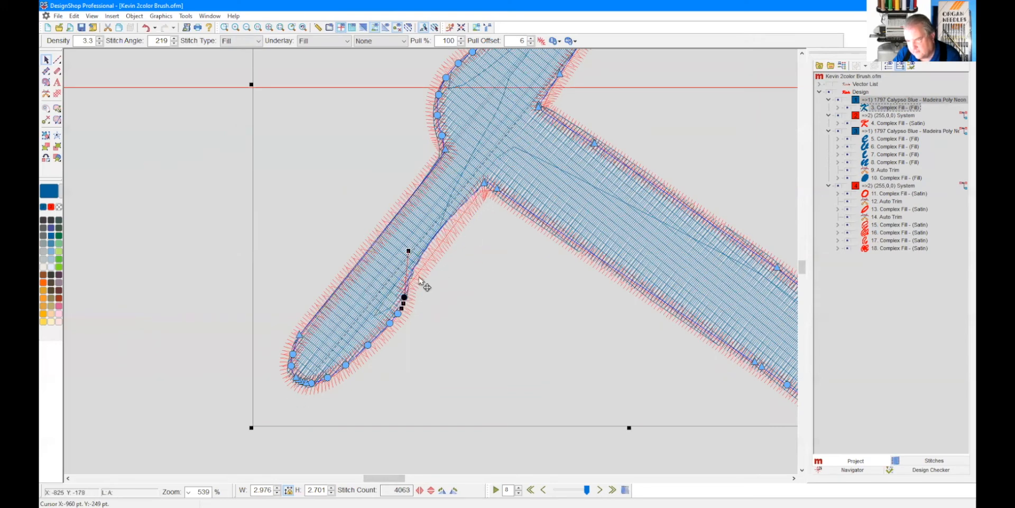
{"action": "key", "text": "Delete"}
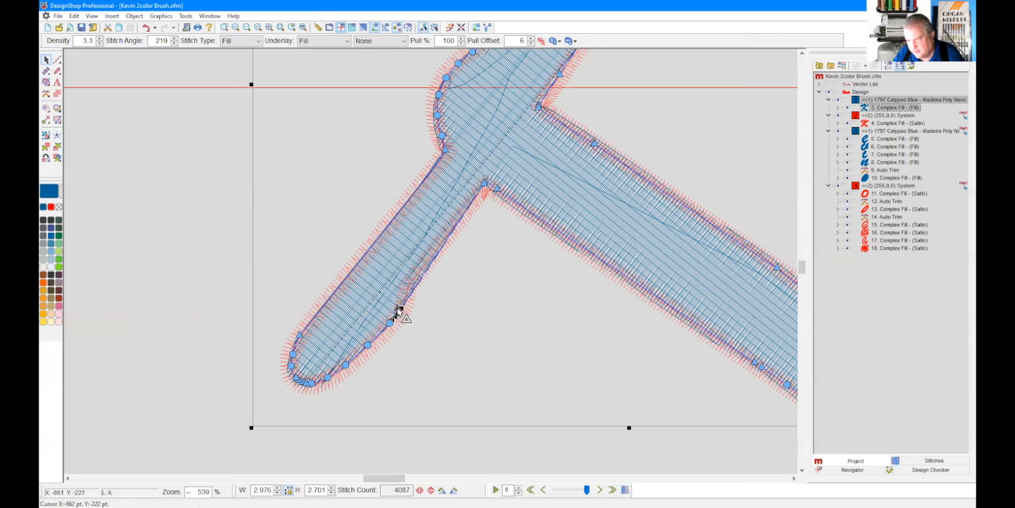
{"action": "left_click_drag", "start_coordinate": [404, 306], "coordinate": [409, 287]}
{"action": "left_click", "coordinate": [412, 291]}
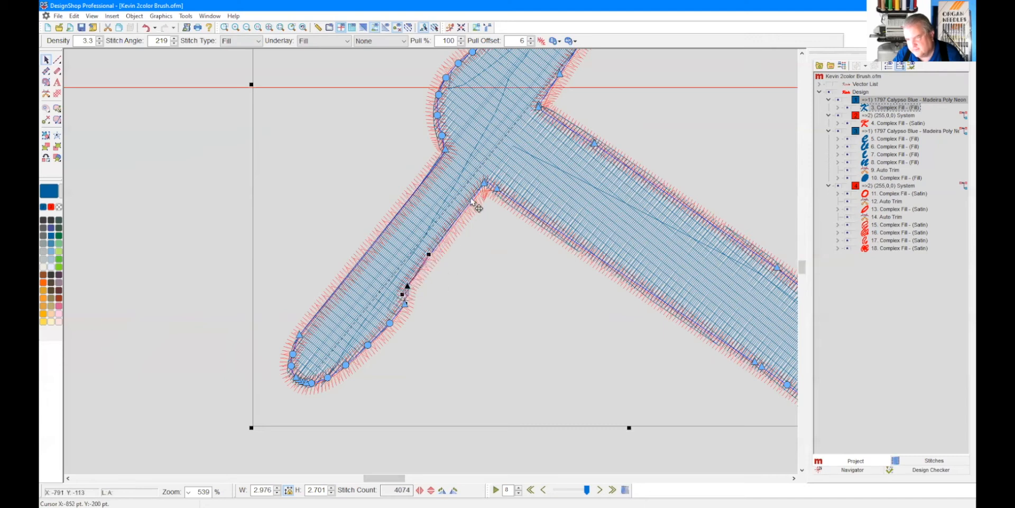
Step: Nudge the K fill's inner corner points where the strokes meet, and add an outward-shifted point on the lower-left stroke's lower edge
{"action": "left_click", "coordinate": [485, 184]}
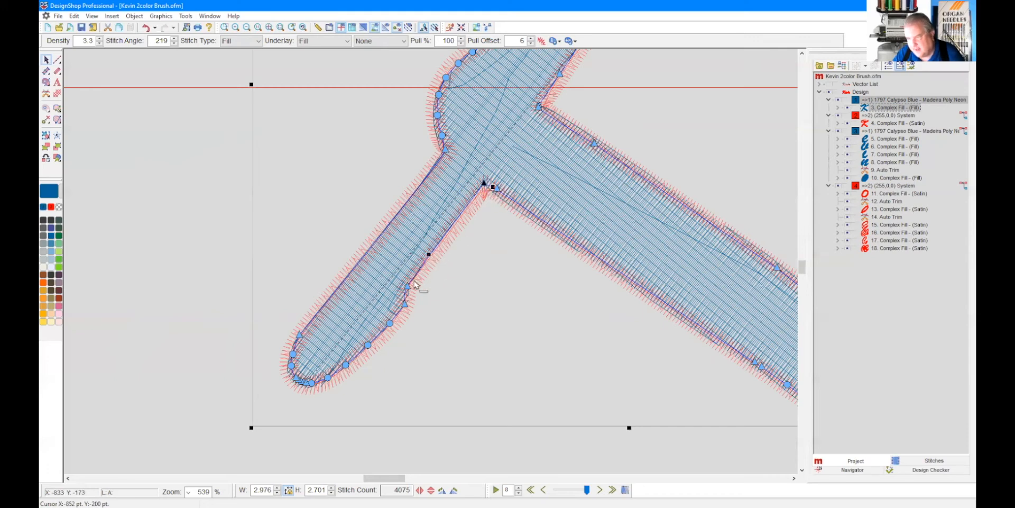
{"action": "left_click_drag", "start_coordinate": [485, 183], "coordinate": [486, 185]}
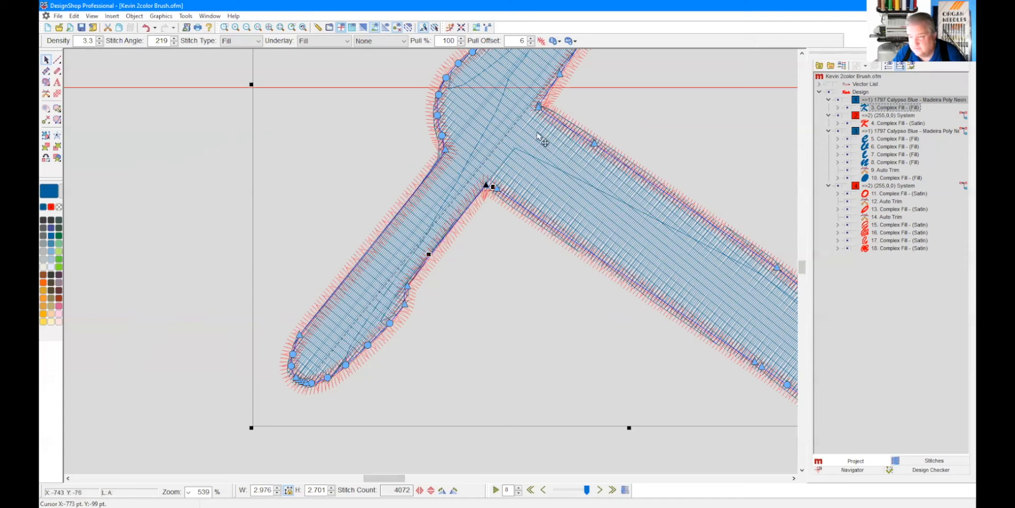
{"action": "left_click", "coordinate": [538, 107]}
{"action": "left_click_drag", "start_coordinate": [538, 107], "coordinate": [540, 107]}
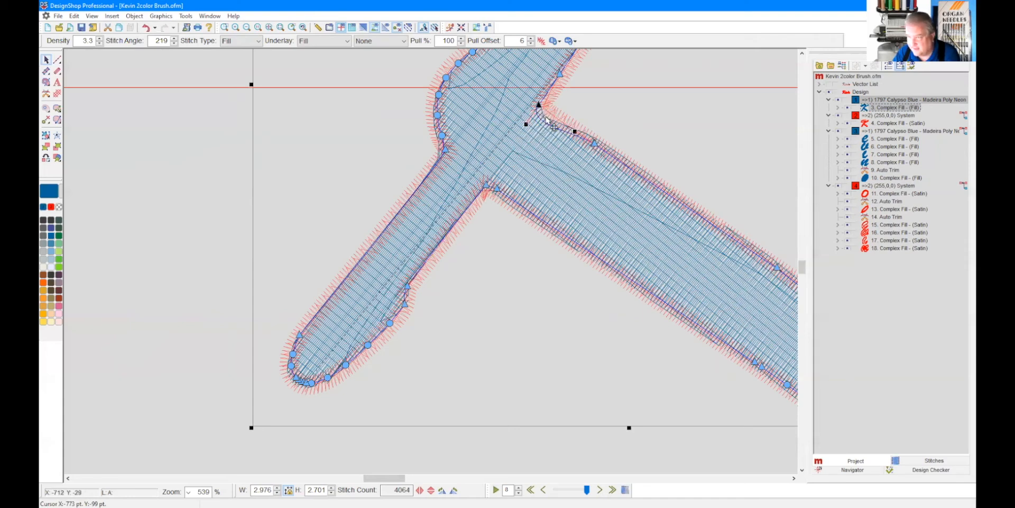
{"action": "left_click_drag", "start_coordinate": [548, 122], "coordinate": [552, 115]}
{"action": "left_click", "coordinate": [594, 145]}
{"action": "key", "text": "Tab"}
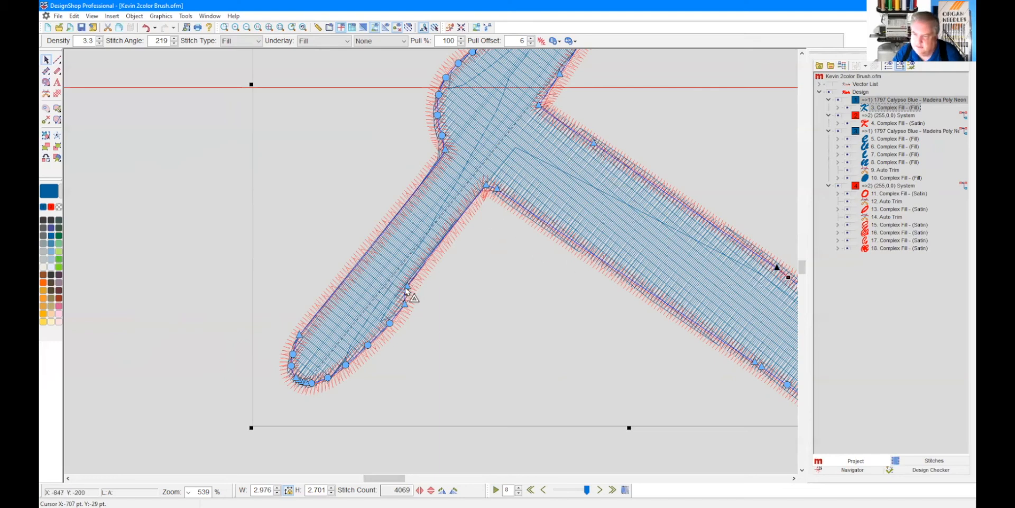
{"action": "left_click", "coordinate": [446, 237]}
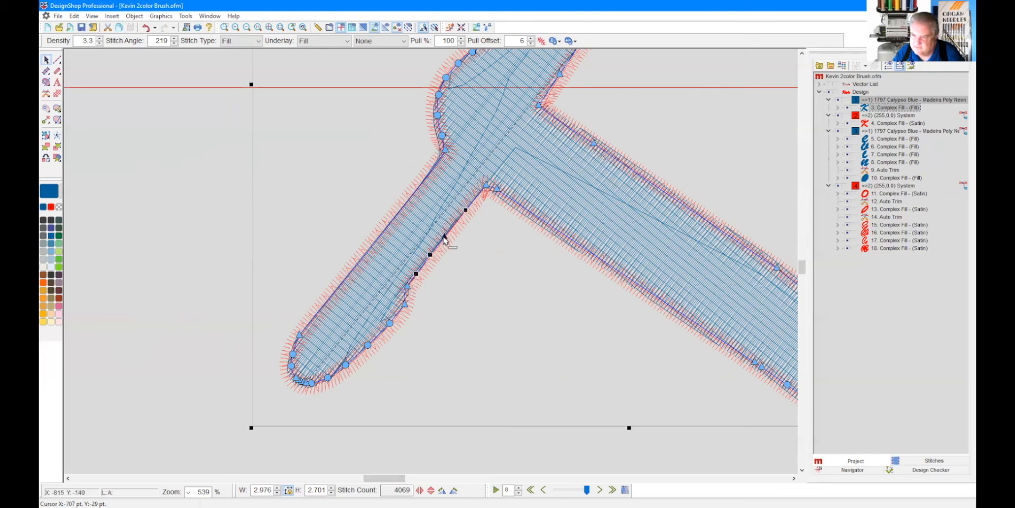
{"action": "left_click_drag", "start_coordinate": [447, 238], "coordinate": [450, 233]}
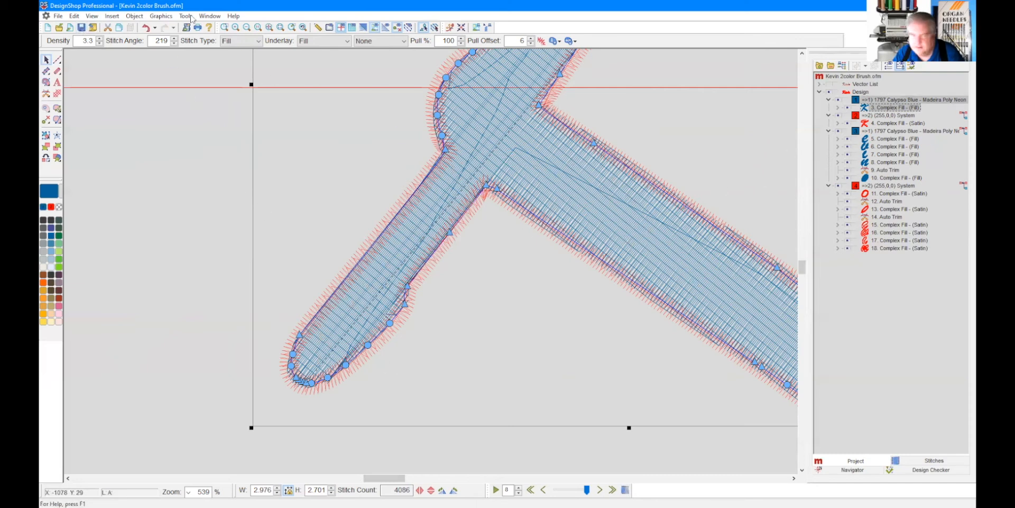
Step: Redraw the K fill's stitch direction line across the lower-right leg at a stitch angle of 63
{"action": "left_click", "coordinate": [246, 27]}
{"action": "left_click", "coordinate": [246, 28]}
{"action": "left_click", "coordinate": [246, 28]}
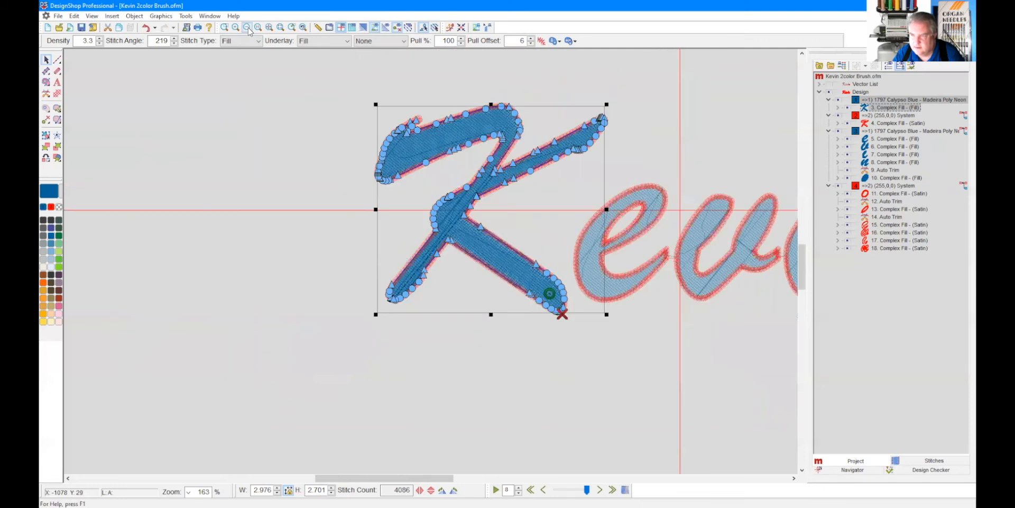
{"action": "left_click", "coordinate": [56, 120]}
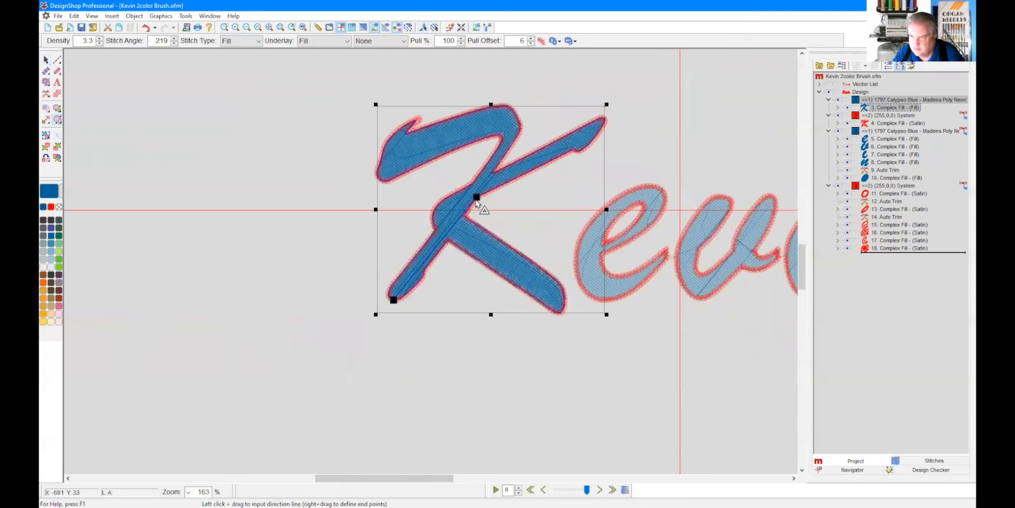
{"action": "mouse_move", "coordinate": [478, 197]}
{"action": "left_mouse_down"}
{"action": "mouse_move", "coordinate": [488, 240]}
{"action": "mouse_move", "coordinate": [510, 247]}
{"action": "left_mouse_up"}
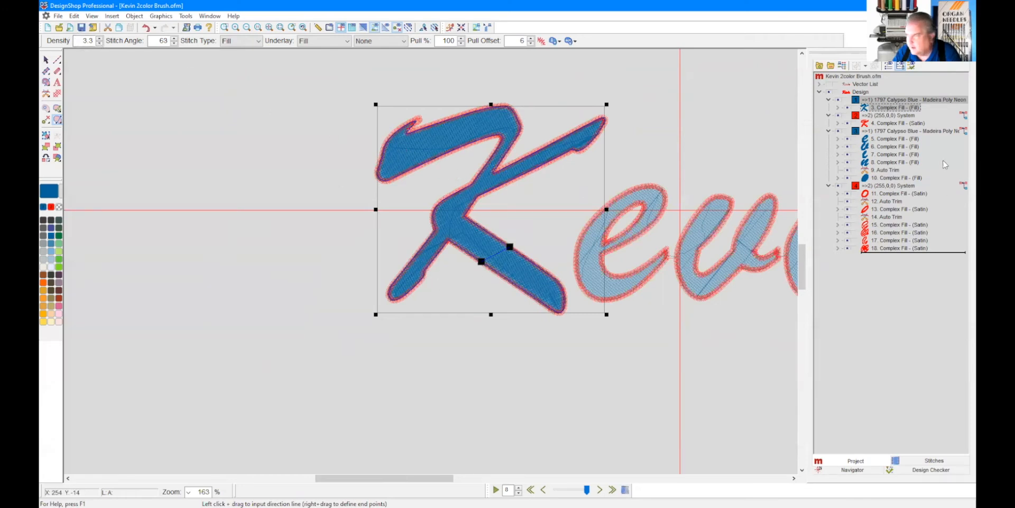
Step: Set the K fill's fill overlap lines to 3 and change its splice overlap in the advanced object properties
{"action": "double_click", "coordinate": [893, 108]}
{"action": "left_click", "coordinate": [643, 141]}
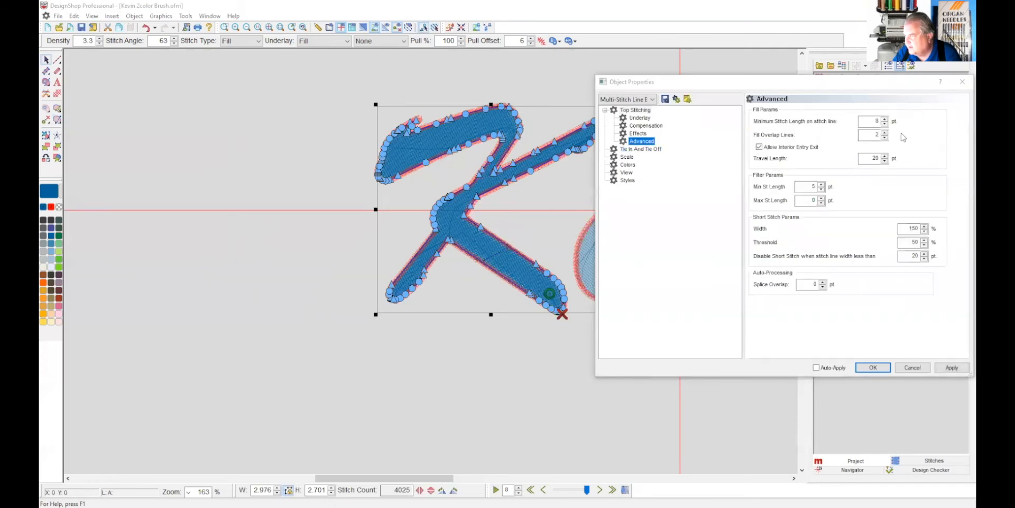
{"action": "left_click", "coordinate": [885, 133]}
{"action": "left_click", "coordinate": [815, 284]}
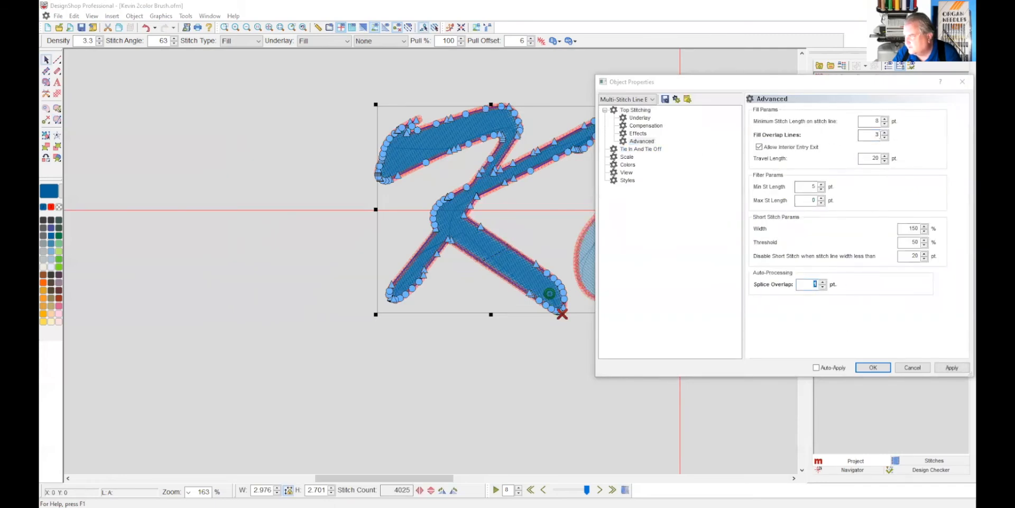
{"action": "left_click", "coordinate": [873, 367]}
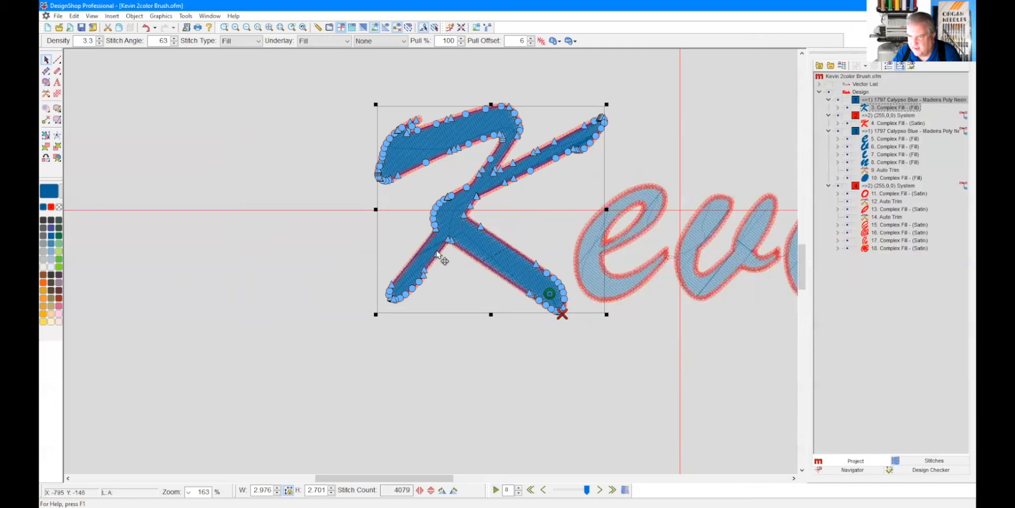
Step: Examine the stitching up close where the K's lower strokes meet
{"action": "left_click", "coordinate": [225, 27]}
{"action": "left_click", "coordinate": [408, 242]}
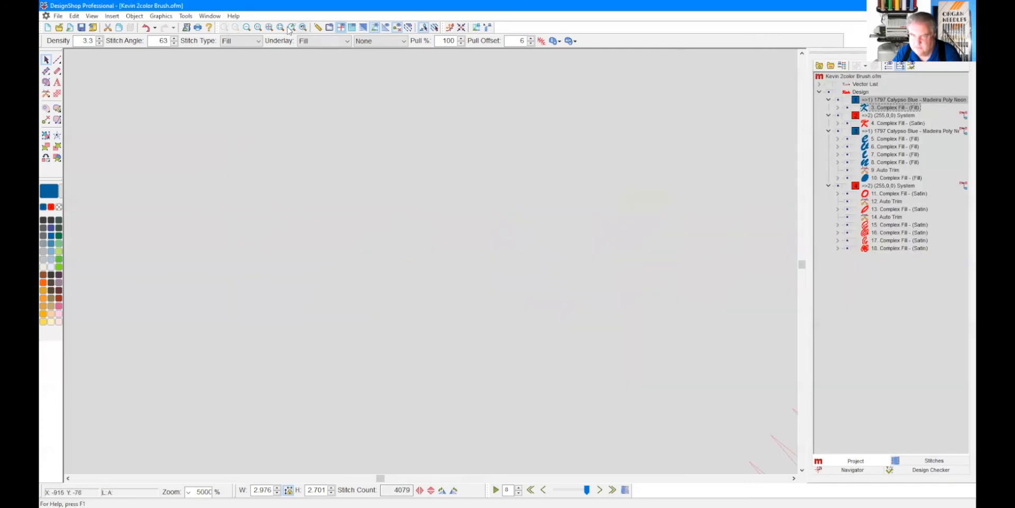
{"action": "left_click", "coordinate": [270, 28]}
{"action": "left_click_drag", "start_coordinate": [117, 284], "coordinate": [214, 316]}
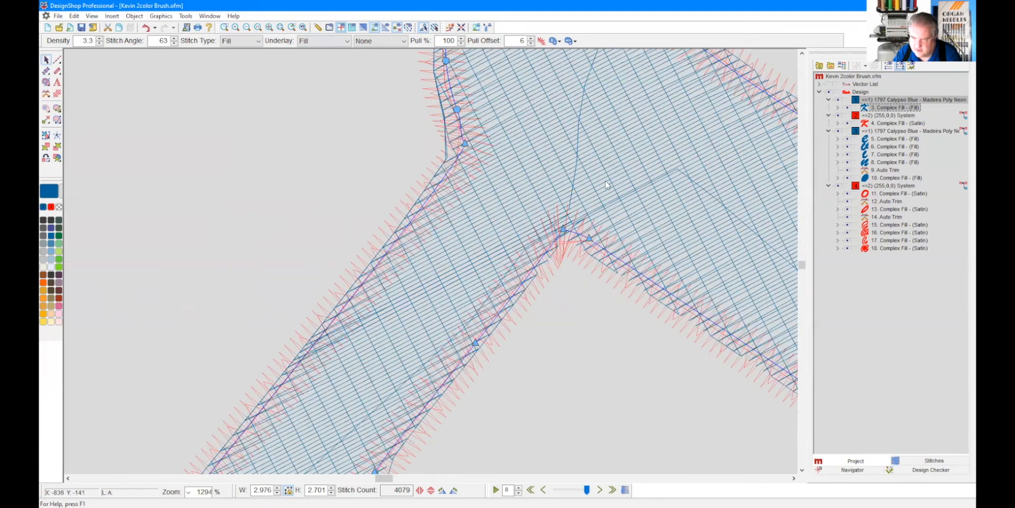
Step: Show the whole lettering with nothing selected in the realistic 3D stitch view
{"action": "left_click", "coordinate": [269, 27]}
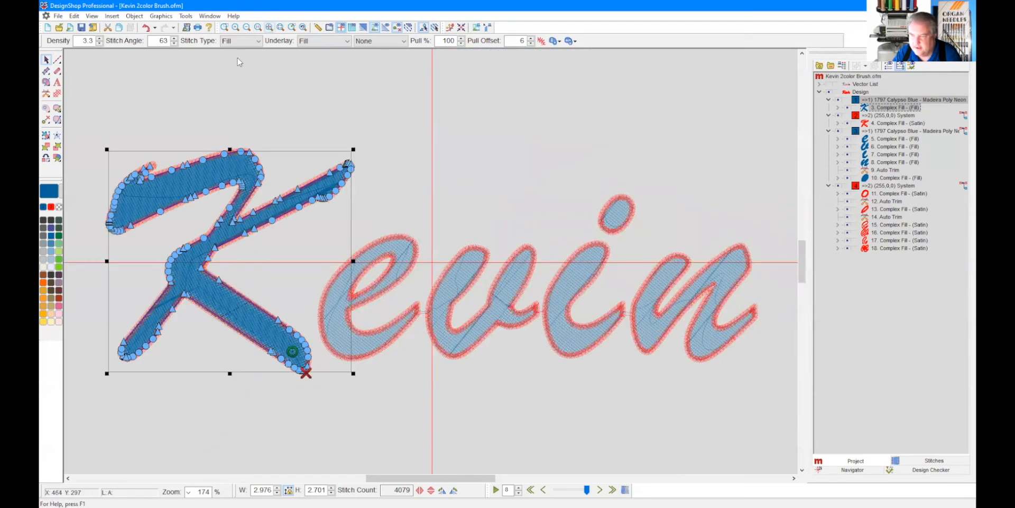
{"action": "left_click", "coordinate": [328, 28]}
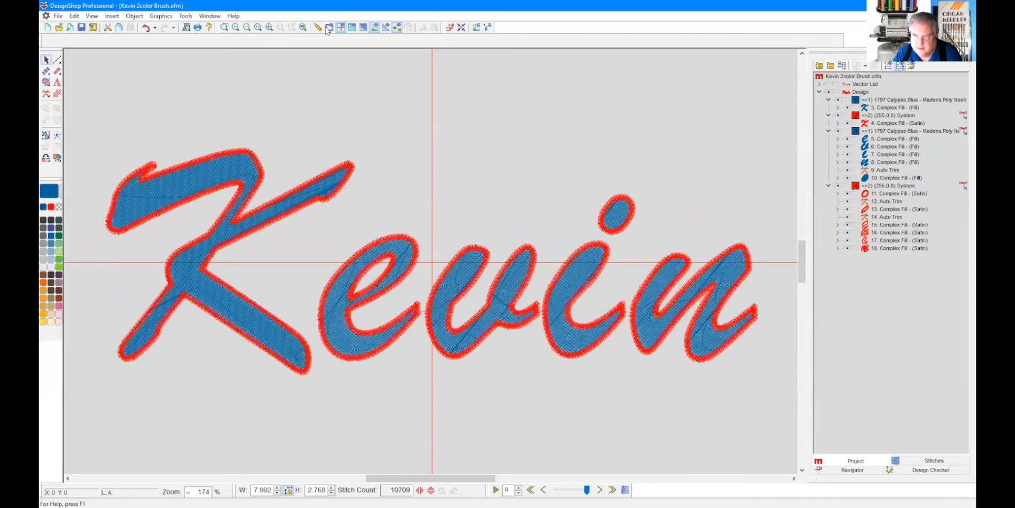
{"action": "left_click", "coordinate": [364, 27]}
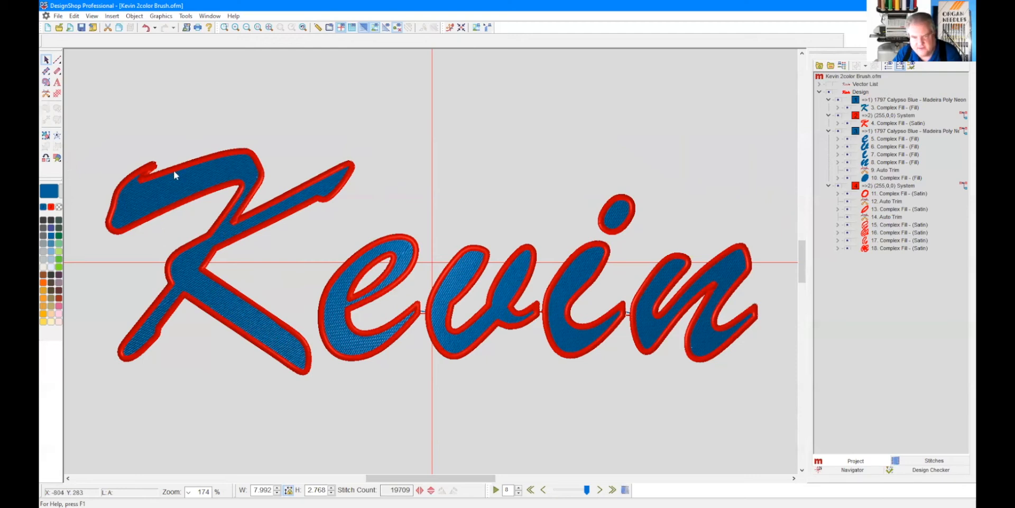
Step: Redirect the K fill's stitch direction line to a stitch angle of 75, save the design, and deselect the fill
{"action": "left_click", "coordinate": [883, 108]}
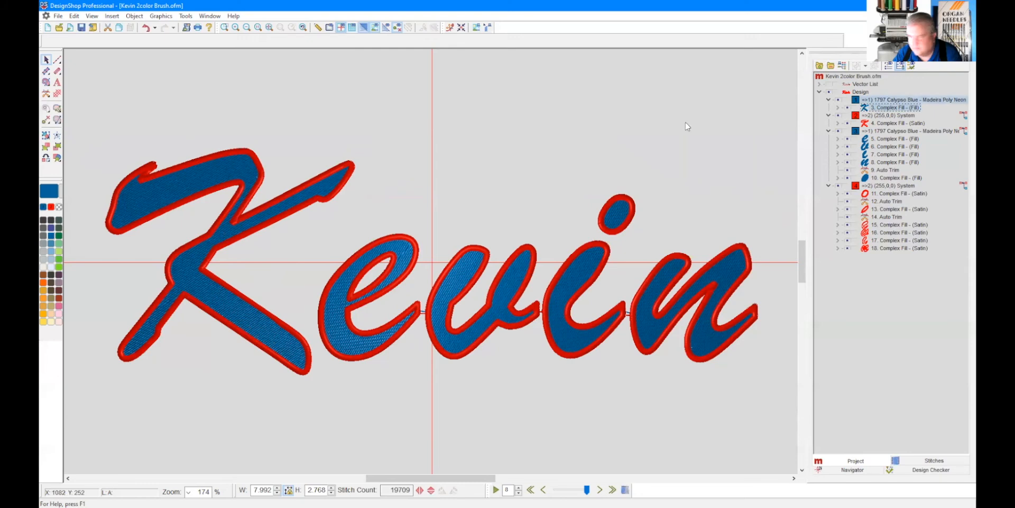
{"action": "left_click", "coordinate": [57, 120]}
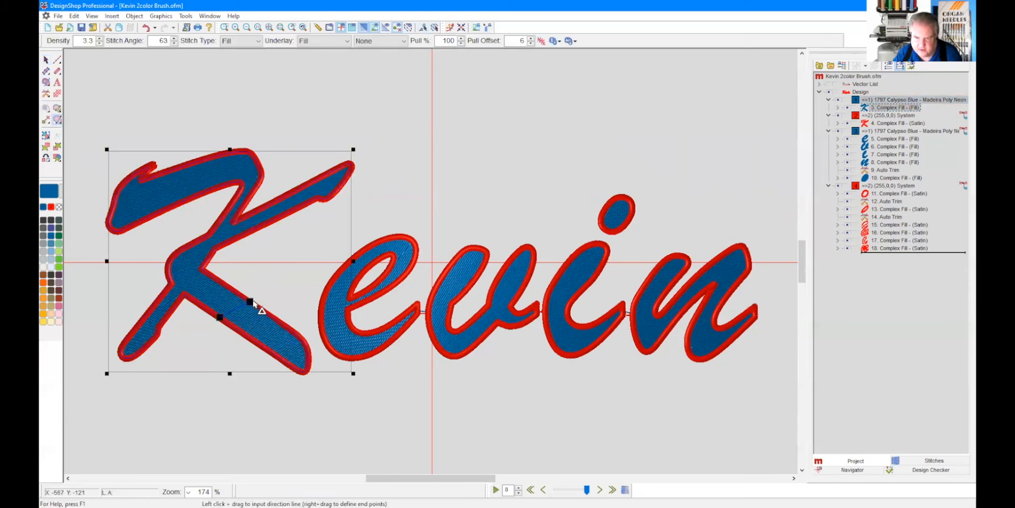
{"action": "left_click_drag", "start_coordinate": [252, 303], "coordinate": [279, 317]}
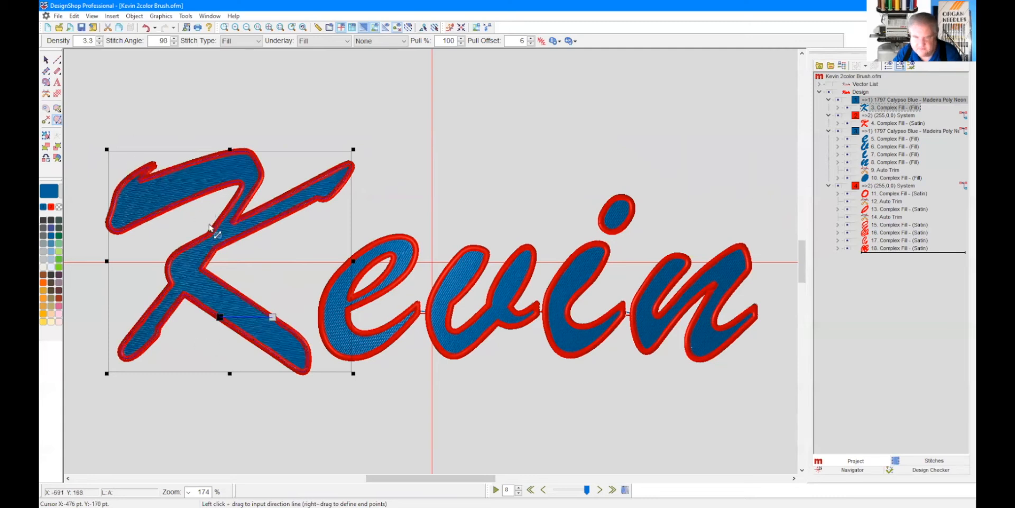
{"action": "left_click_drag", "start_coordinate": [267, 315], "coordinate": [257, 306]}
{"action": "left_click", "coordinate": [81, 27]}
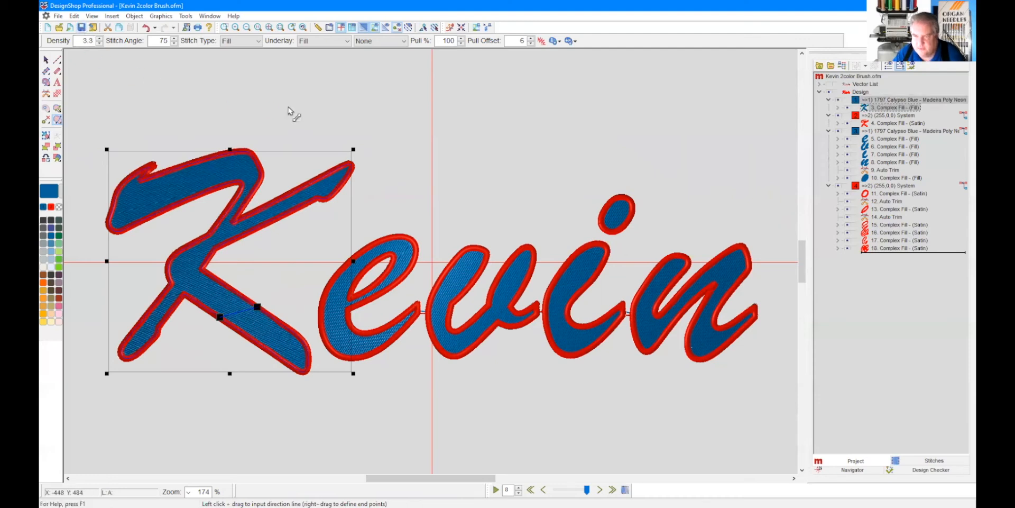
{"action": "left_click", "coordinate": [46, 60]}
{"action": "left_click", "coordinate": [277, 100]}
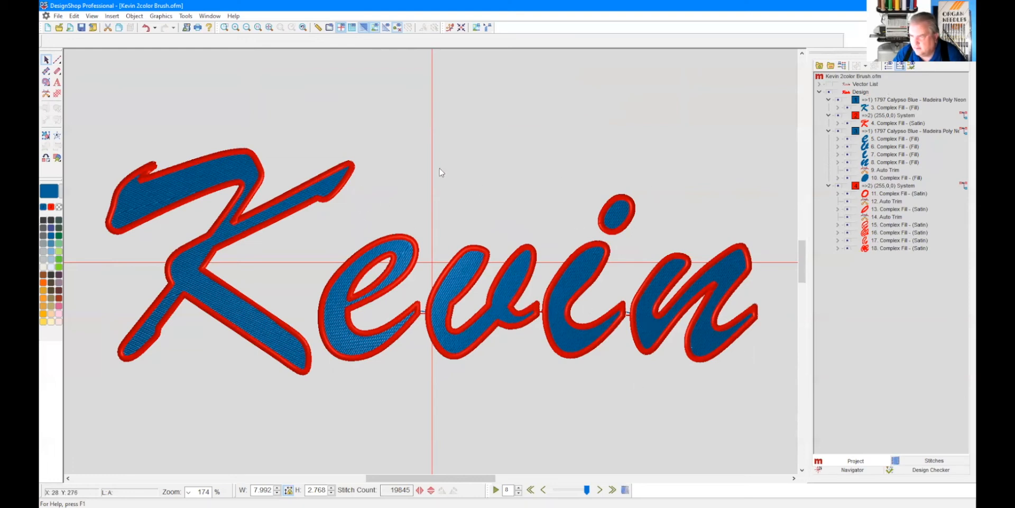
Step: Select the letters v, i and n with their outlines and nudge them left until the v meets the e
{"action": "left_click_drag", "start_coordinate": [426, 140], "coordinate": [766, 389]}
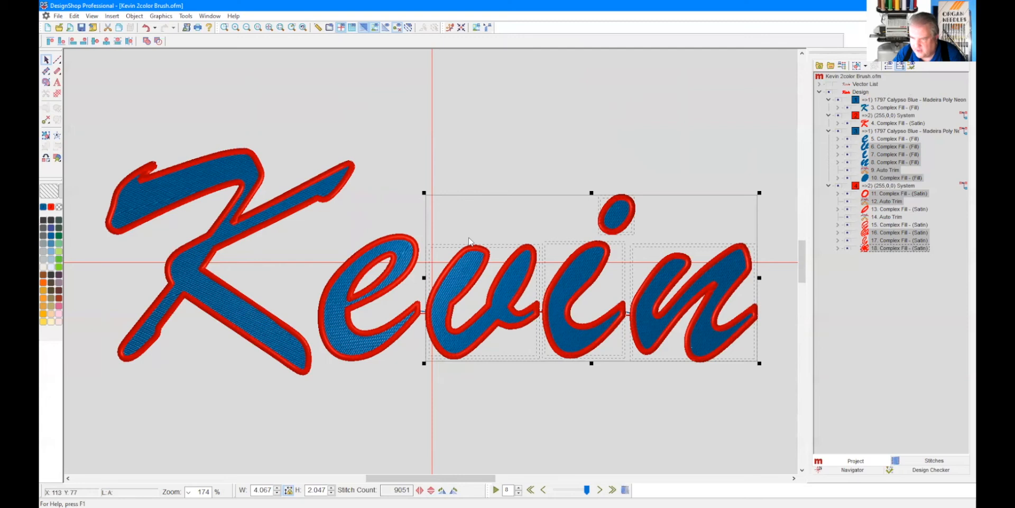
{"action": "left_click", "coordinate": [482, 217]}
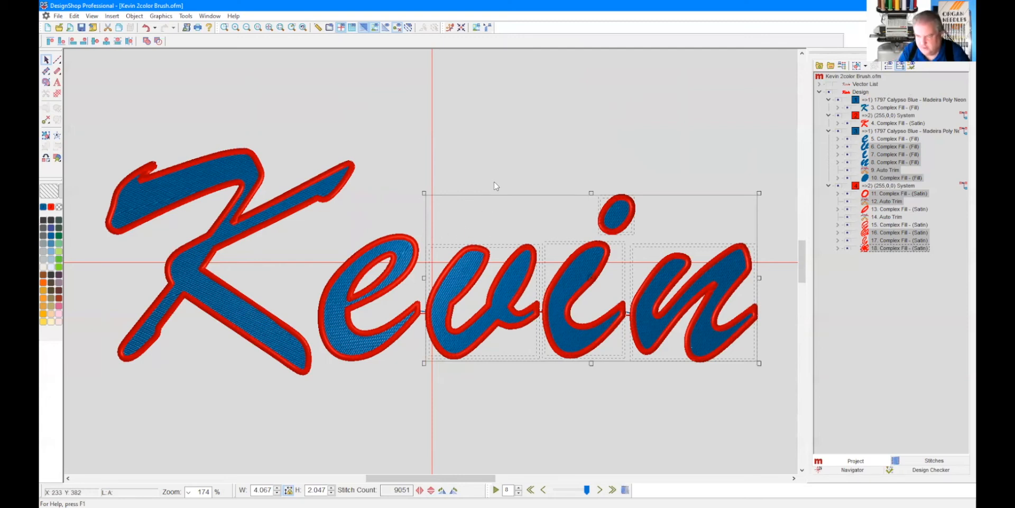
{"action": "key", "text": "Left"}
{"action": "key", "text": "Left"}
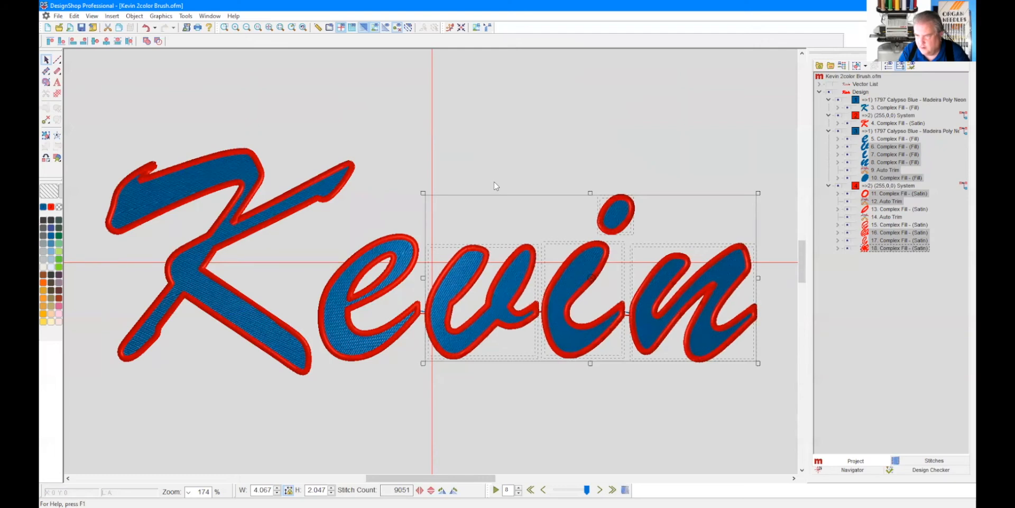
{"action": "key", "text": "Left"}
{"action": "key", "text": "Left"}
{"action": "key", "text": "Left"}
{"action": "key", "text": "Left"}
{"action": "key", "text": "Left"}
{"action": "key", "text": "Left"}
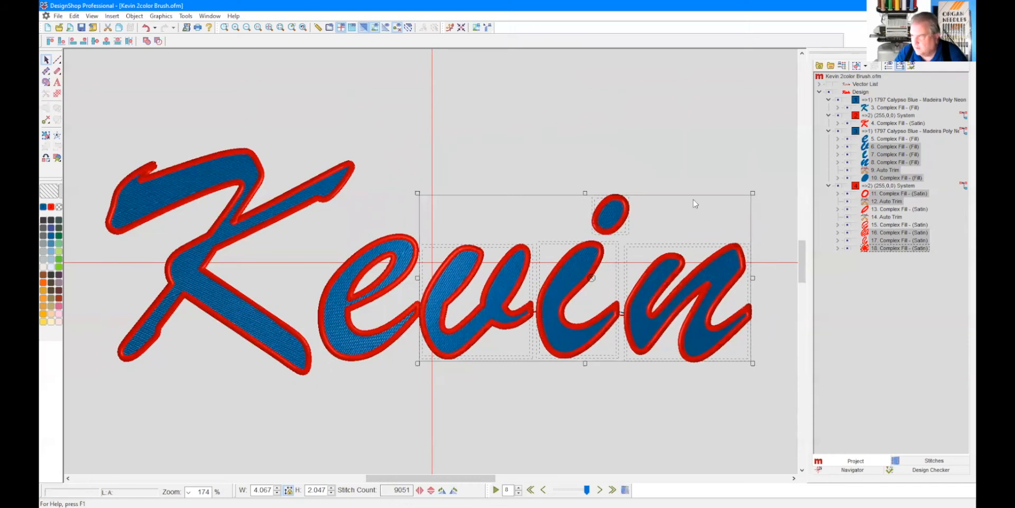
{"action": "left_click", "coordinate": [517, 140]}
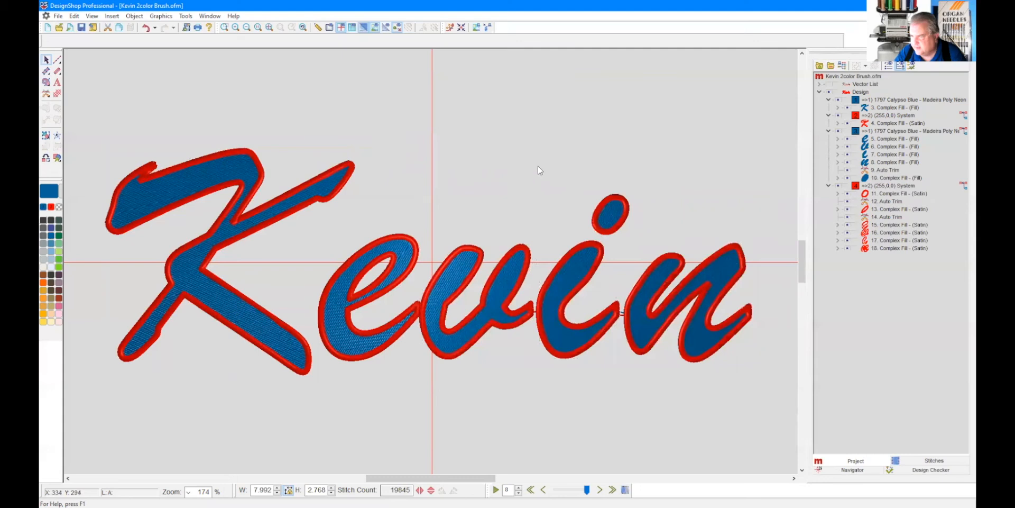
Step: Select the i and n together, first by area and then object by object with their fills, outlines and dot
{"action": "left_click_drag", "start_coordinate": [543, 192], "coordinate": [769, 372]}
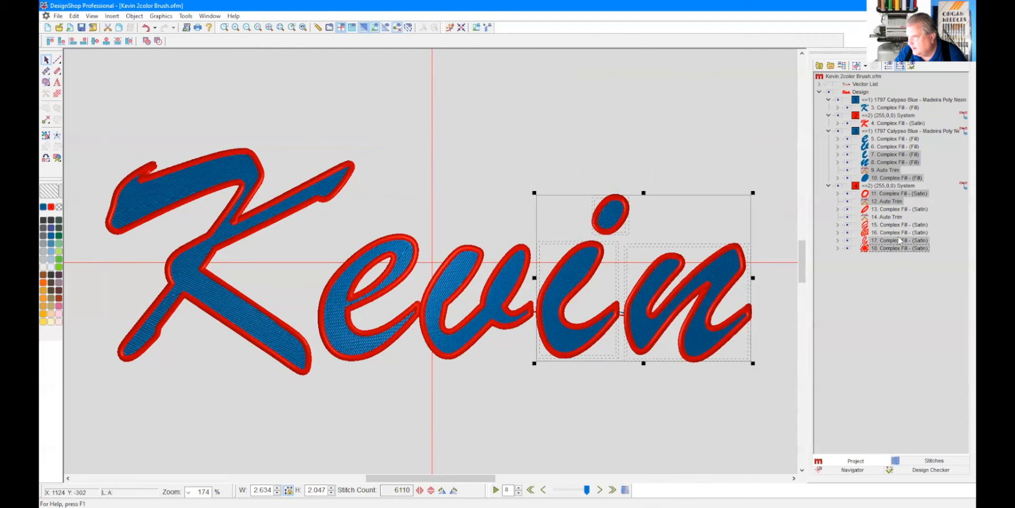
{"action": "left_click", "coordinate": [616, 280]}
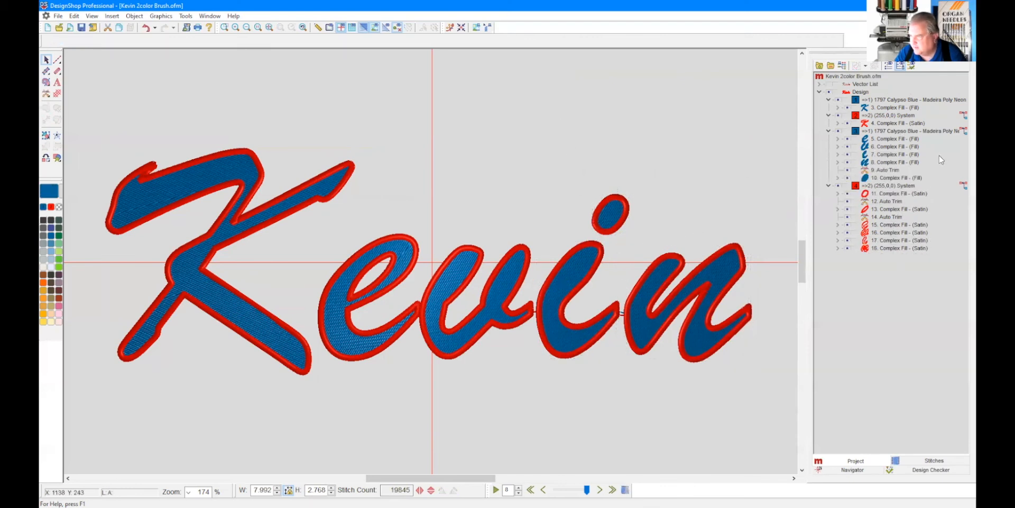
{"action": "left_click", "coordinate": [880, 154]}
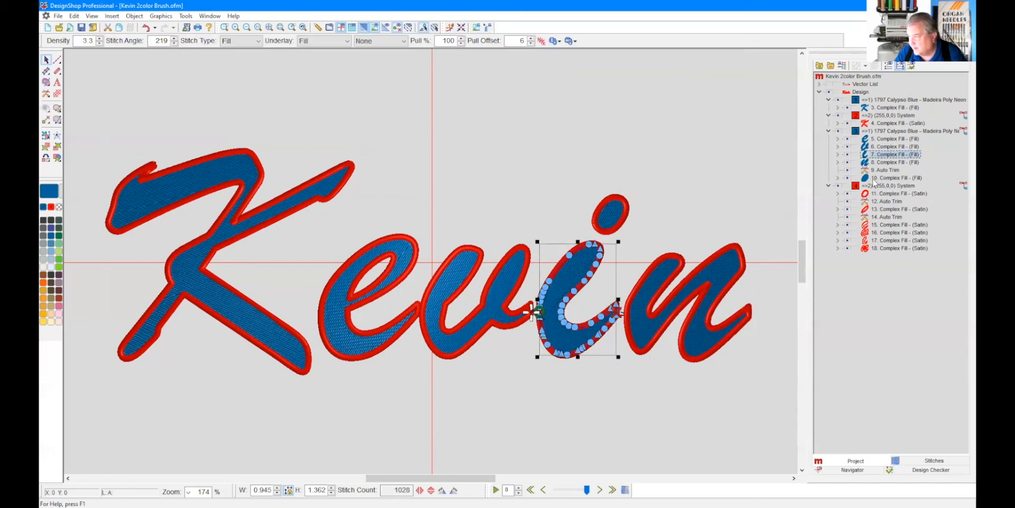
{"action": "left_click", "coordinate": [878, 179], "text": "ctrl"}
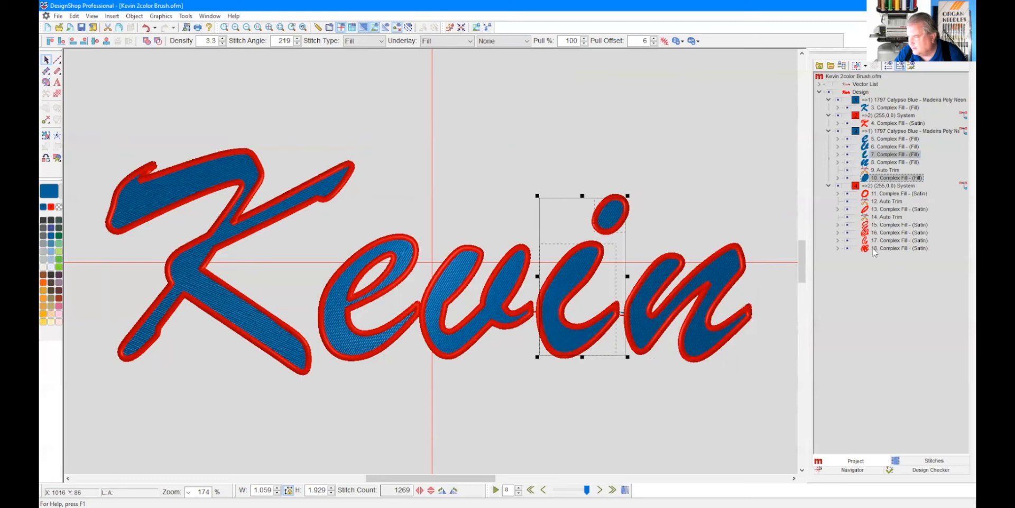
{"action": "left_click", "coordinate": [882, 193], "text": "ctrl"}
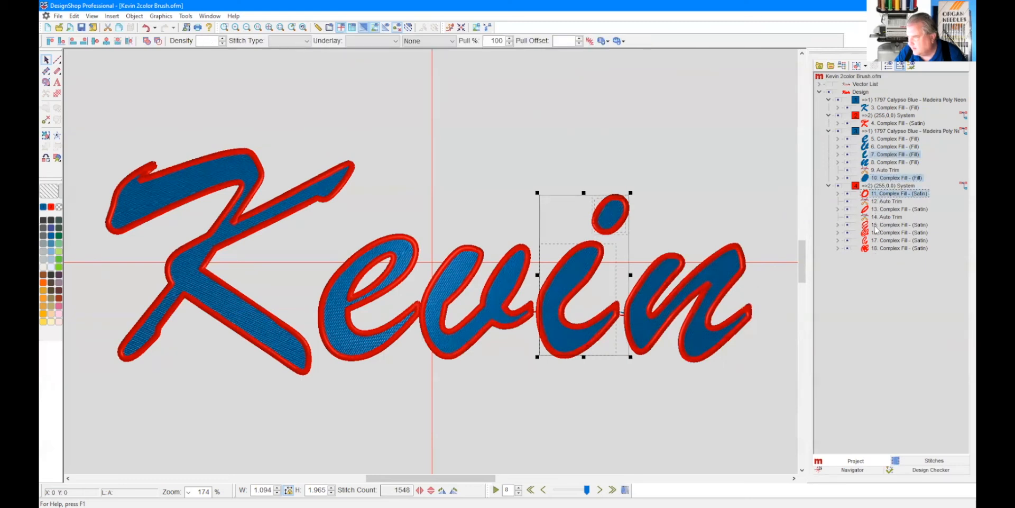
{"action": "left_click", "coordinate": [889, 241], "text": "ctrl"}
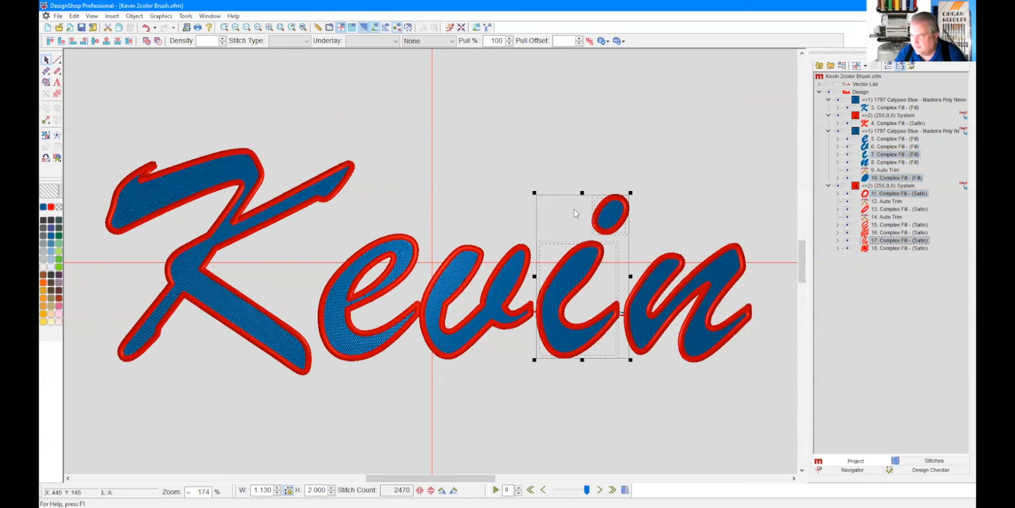
{"action": "key", "text": "shift+Down"}
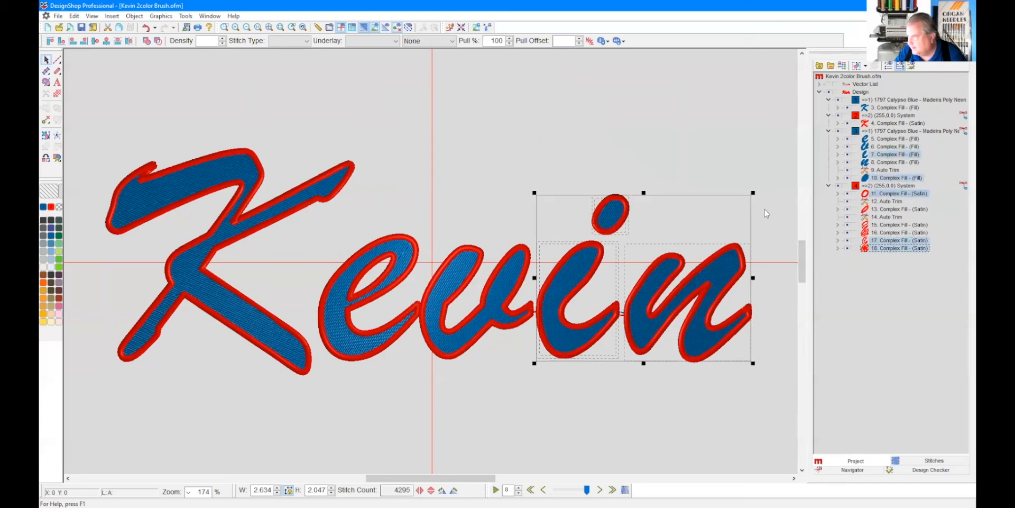
{"action": "left_click", "coordinate": [895, 162], "text": "ctrl"}
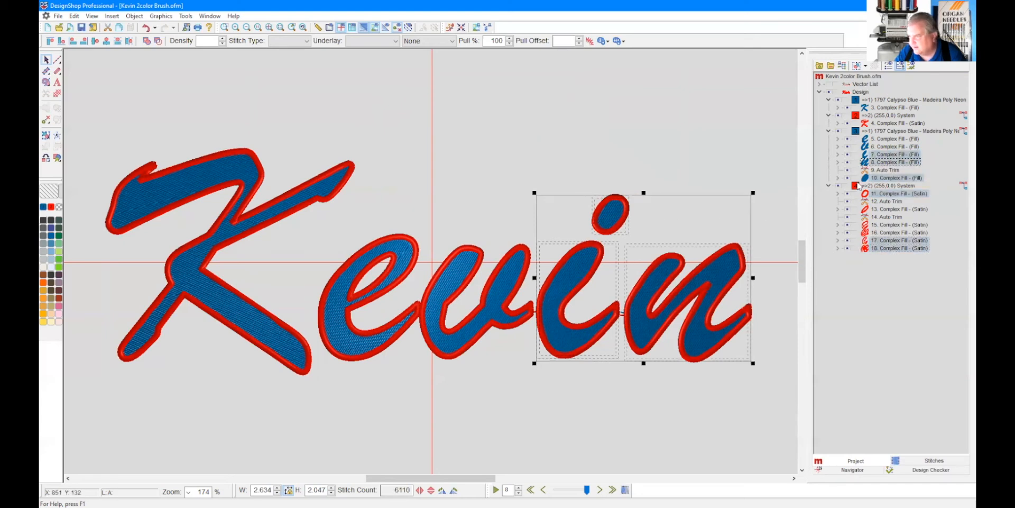
{"action": "left_click", "coordinate": [550, 175]}
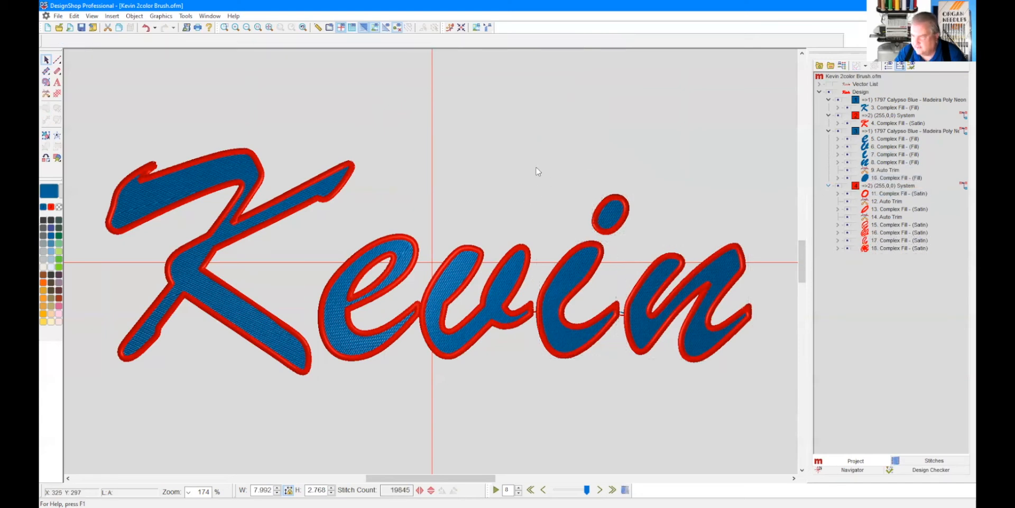
Step: Select the i and n by area, then instead select the n's outline and fill plus the i dot's fill and outline
{"action": "left_click_drag", "start_coordinate": [541, 171], "coordinate": [588, 320]}
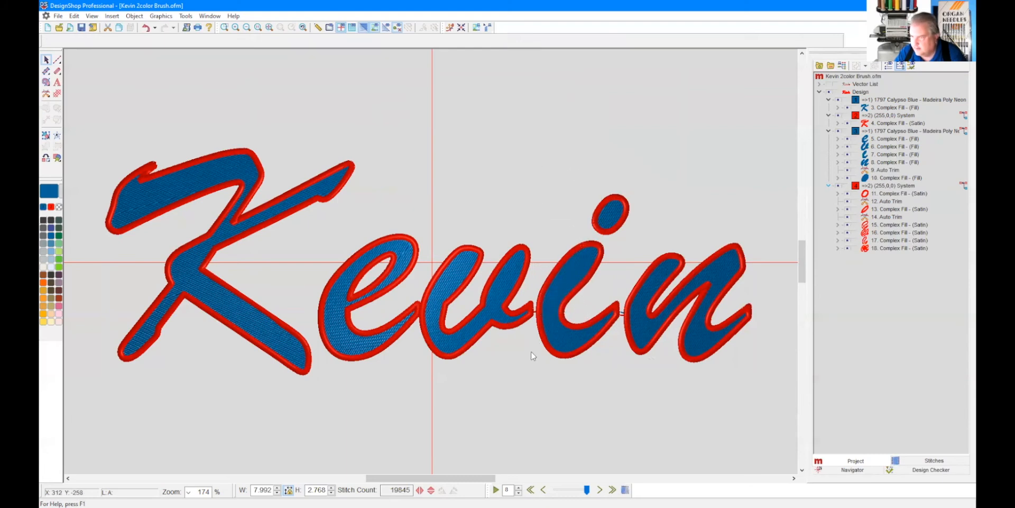
{"action": "left_click_drag", "start_coordinate": [538, 367], "coordinate": [756, 210]}
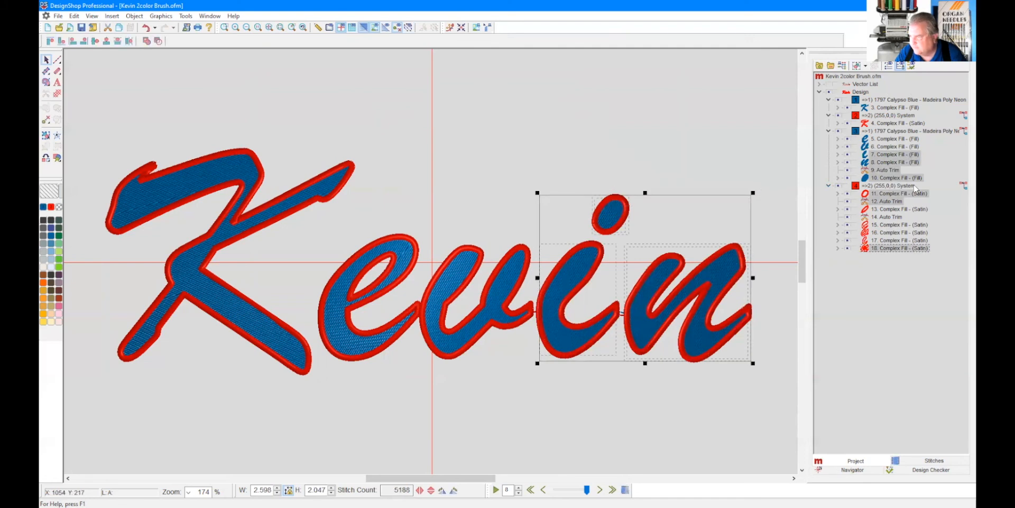
{"action": "left_click", "coordinate": [891, 225]}
{"action": "left_click", "coordinate": [899, 248]}
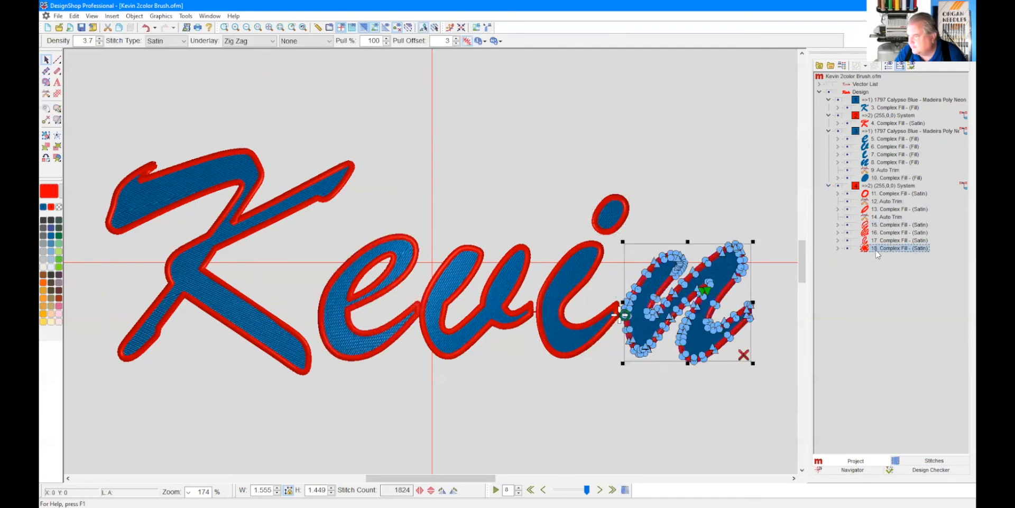
{"action": "left_click", "coordinate": [879, 162], "text": "ctrl"}
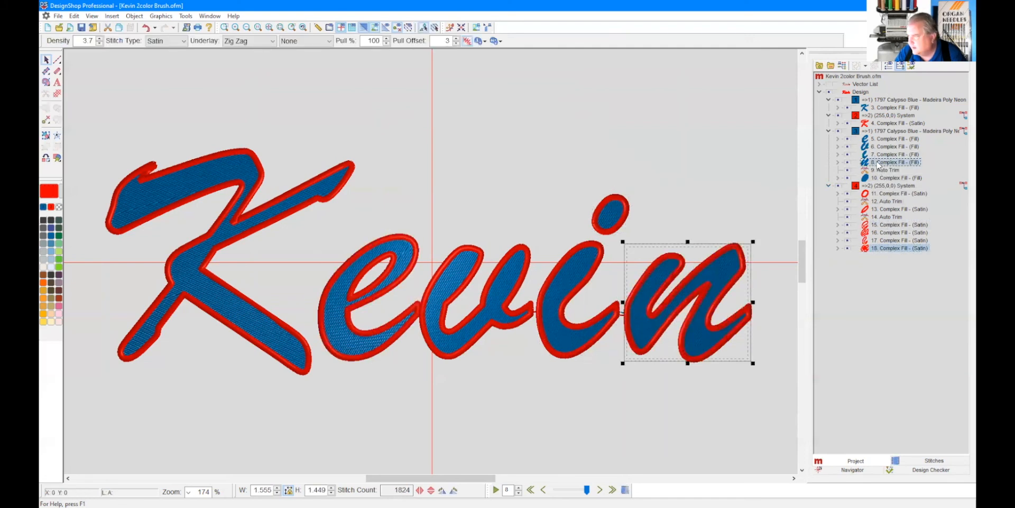
{"action": "left_click", "coordinate": [875, 179], "text": "ctrl"}
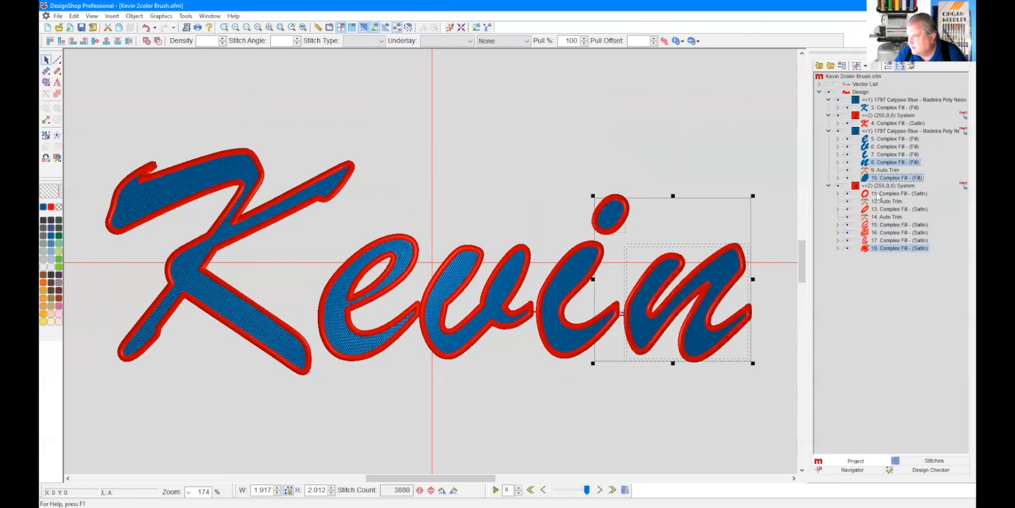
{"action": "left_click", "coordinate": [879, 193], "text": "ctrl"}
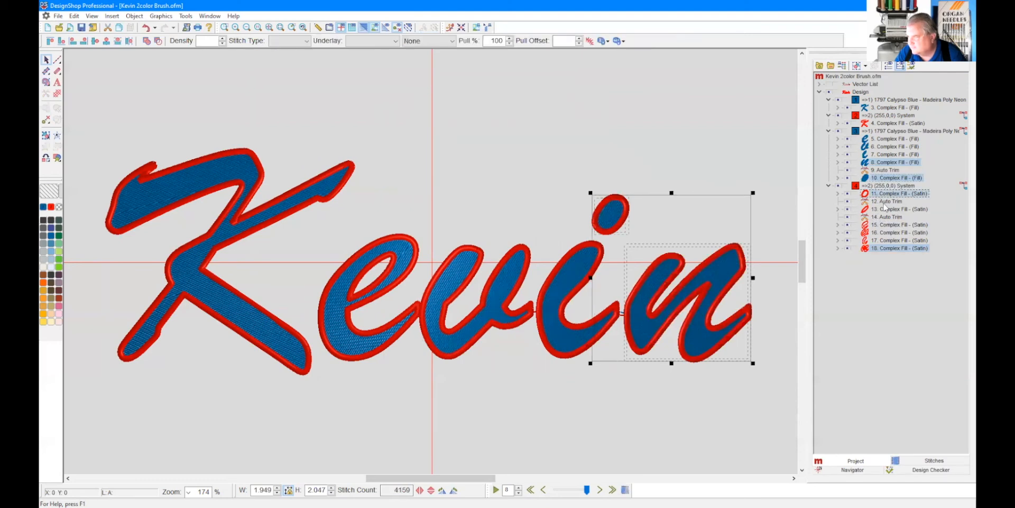
Step: Select the i and n with their fills, outlines and the i dot, and nudge them left until the i meets the v
{"action": "left_click", "coordinate": [875, 139]}
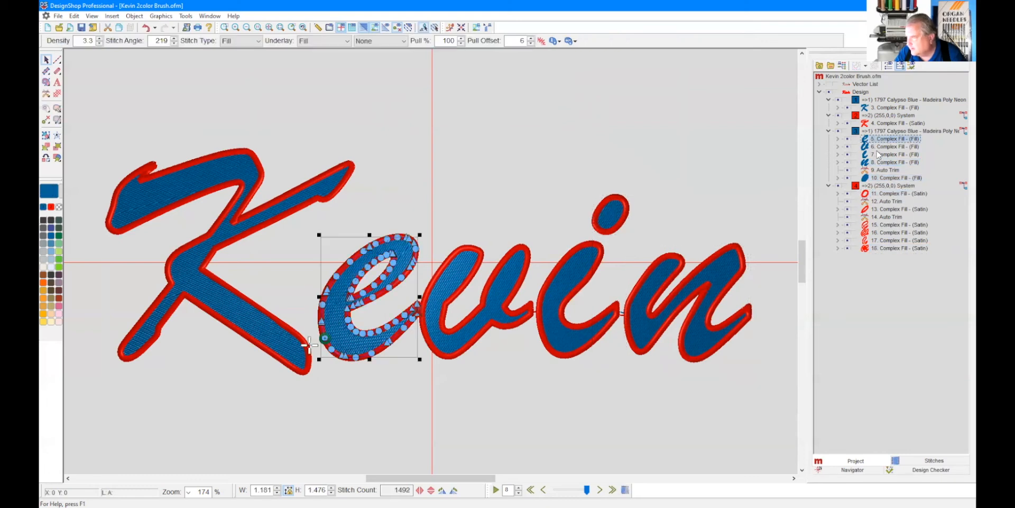
{"action": "left_click", "coordinate": [876, 148]}
{"action": "left_click", "coordinate": [877, 154]}
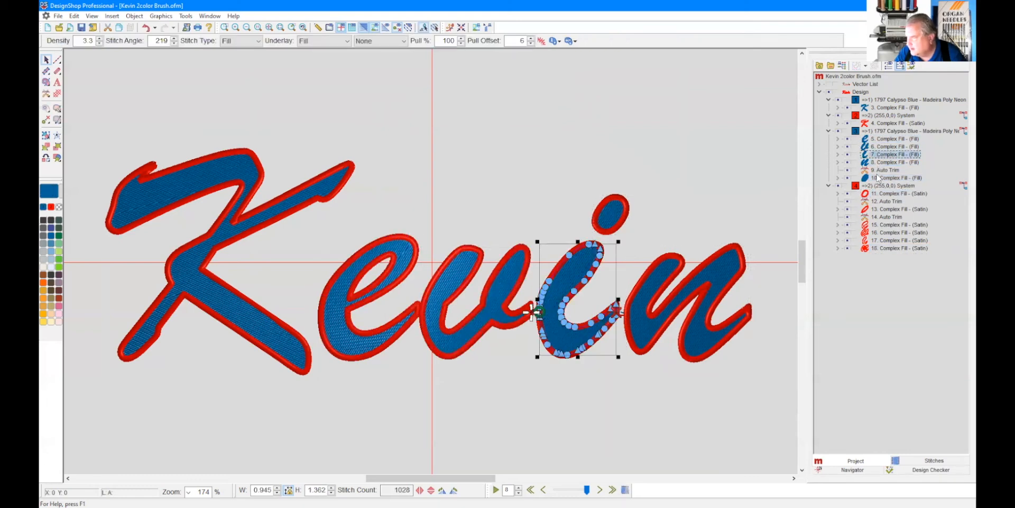
{"action": "left_click", "coordinate": [875, 162], "text": "ctrl"}
{"action": "left_click", "coordinate": [877, 178], "text": "ctrl"}
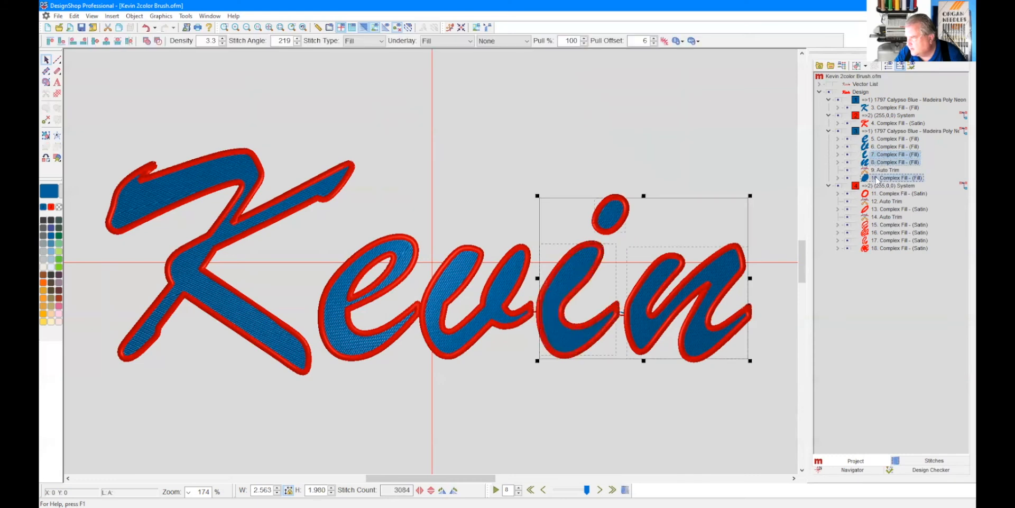
{"action": "left_click", "coordinate": [878, 195], "text": "ctrl"}
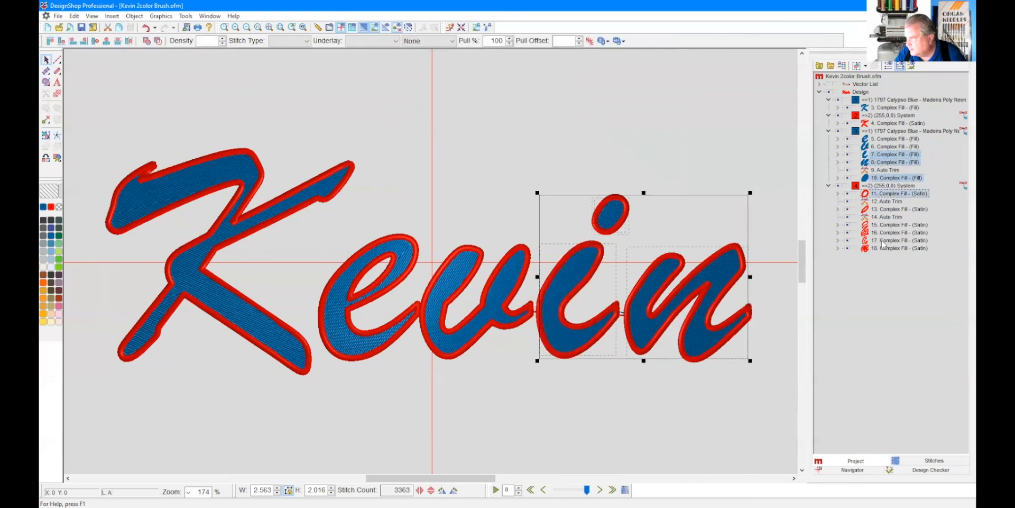
{"action": "left_click", "coordinate": [881, 241], "text": "ctrl"}
{"action": "left_click", "coordinate": [880, 248], "text": "ctrl"}
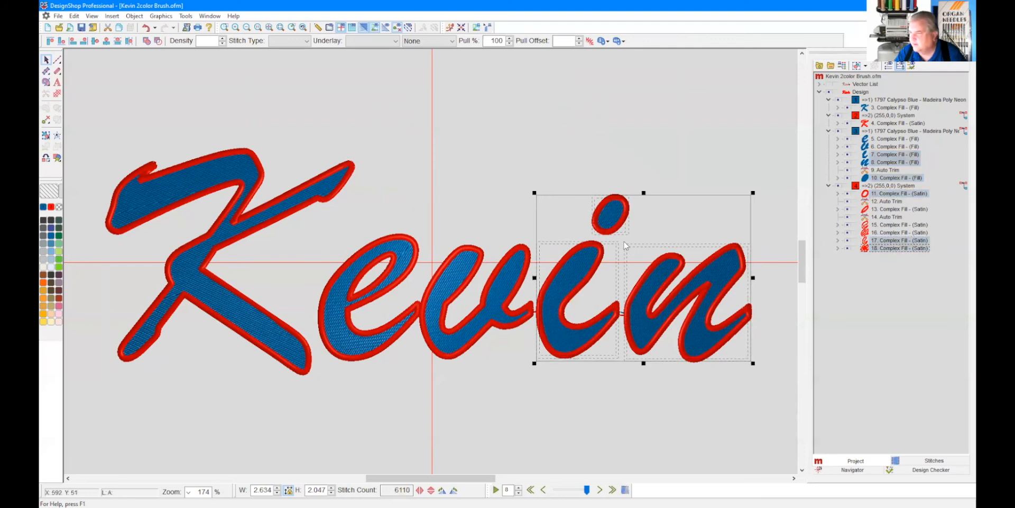
{"action": "left_click", "coordinate": [665, 223]}
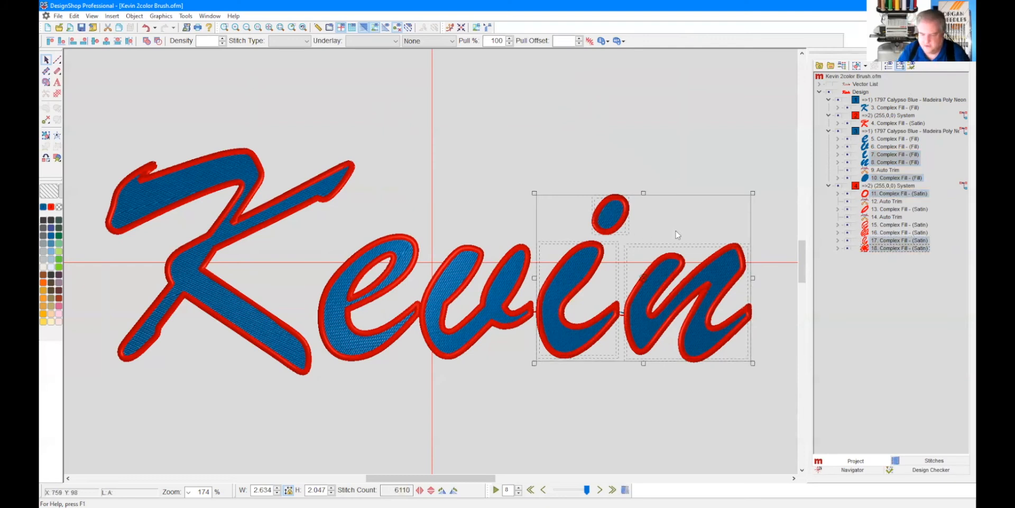
{"action": "key", "text": "Left"}
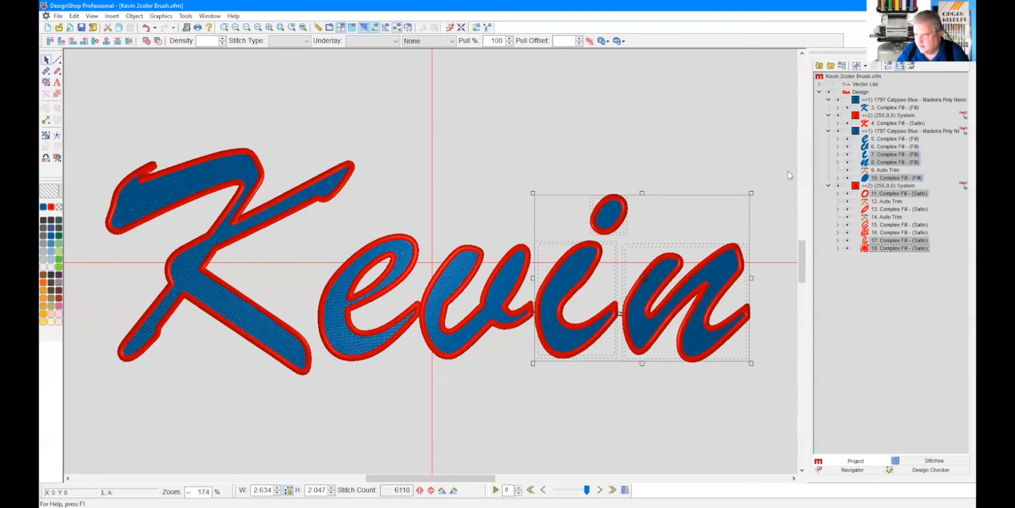
{"action": "key", "text": "Left"}
{"action": "key", "text": "Left"}
{"action": "key", "text": "Left"}
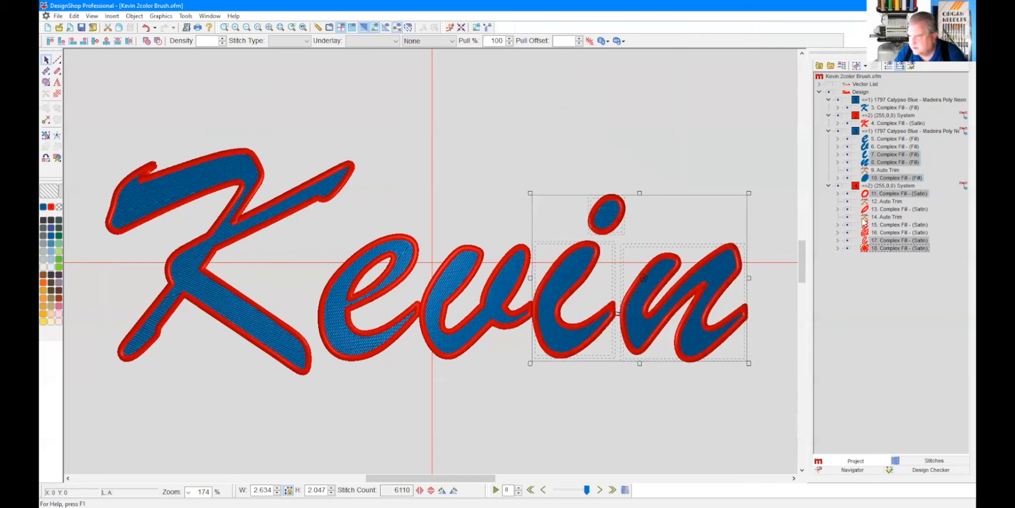
Step: Reduce the selection to the n's fill and outline, nudge it left until it meets the i, and deselect it
{"action": "left_click", "coordinate": [881, 179], "text": "ctrl"}
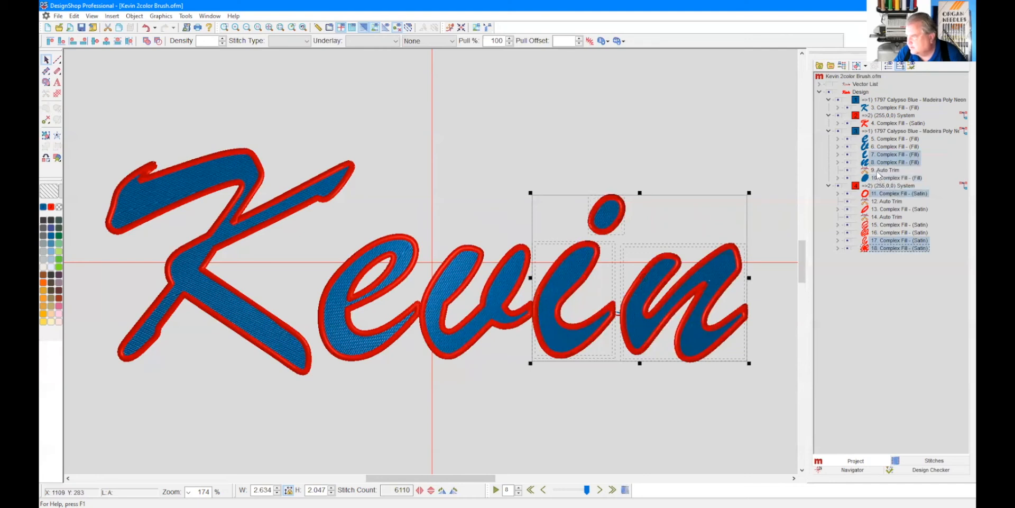
{"action": "left_click", "coordinate": [879, 156], "text": "ctrl"}
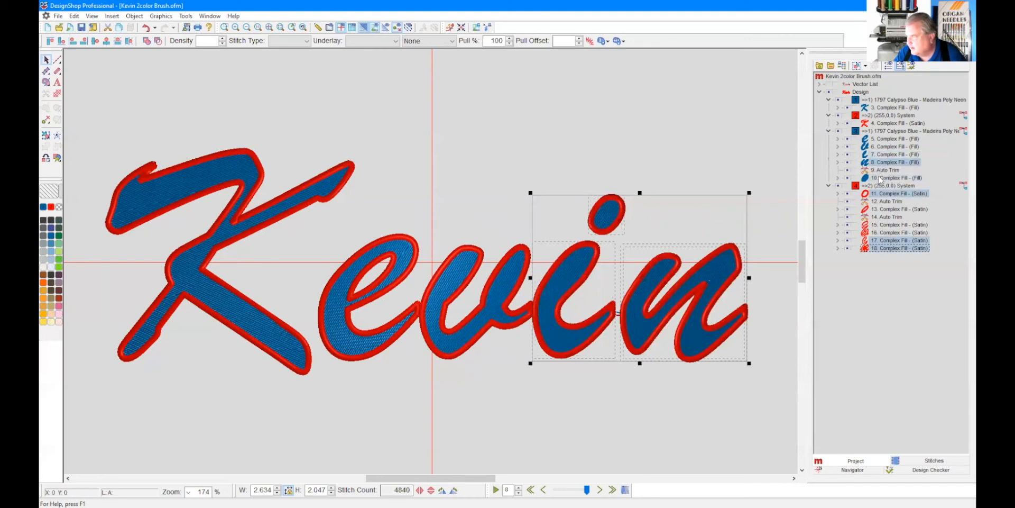
{"action": "left_click", "coordinate": [881, 242], "text": "ctrl"}
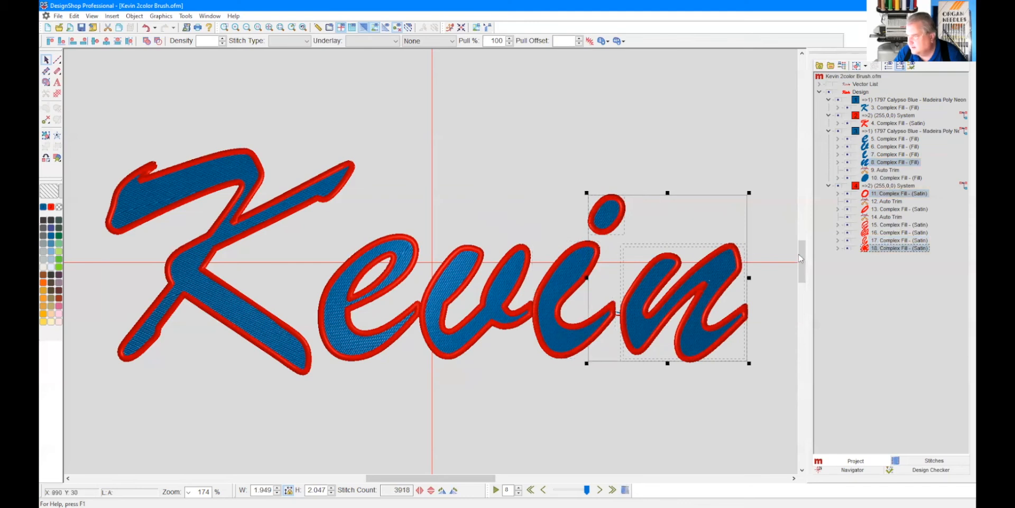
{"action": "left_click", "coordinate": [880, 194], "text": "ctrl"}
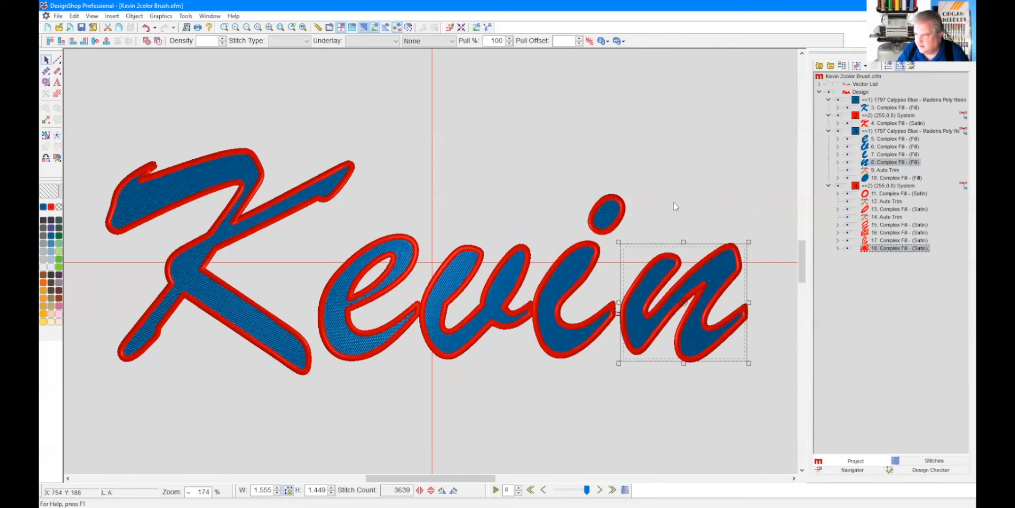
{"action": "key", "text": "Left"}
{"action": "key", "text": "Left"}
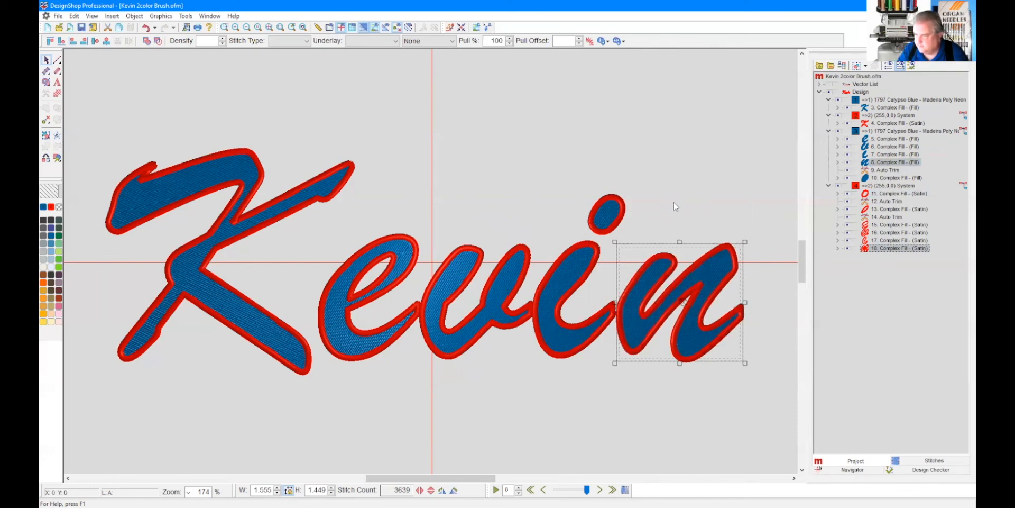
{"action": "key", "text": "shift+Left"}
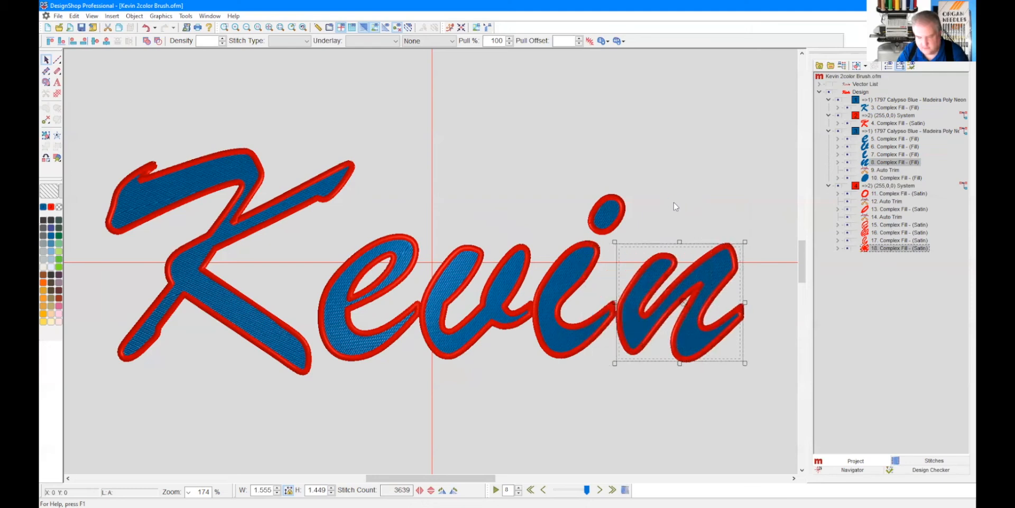
{"action": "key", "text": "Left"}
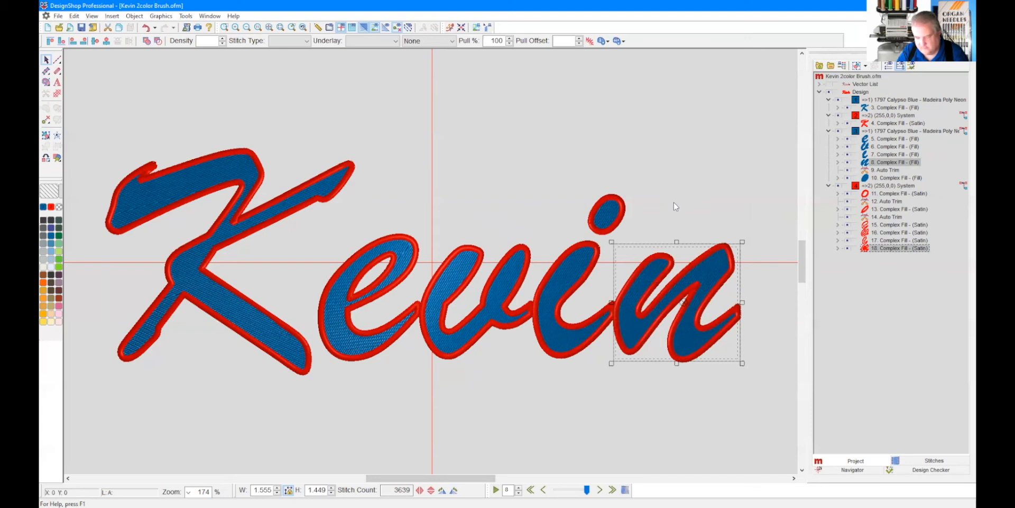
{"action": "key", "text": "Right"}
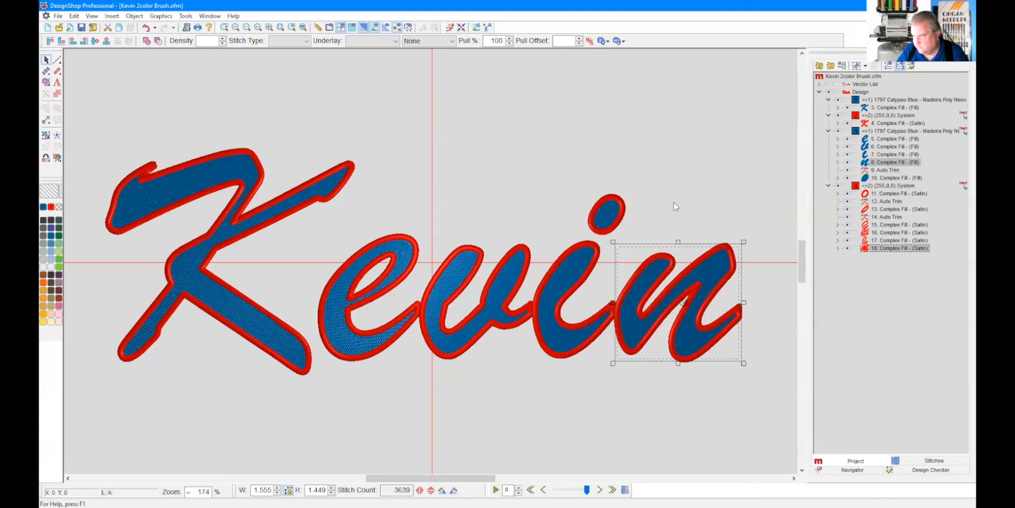
{"action": "key", "text": "Left"}
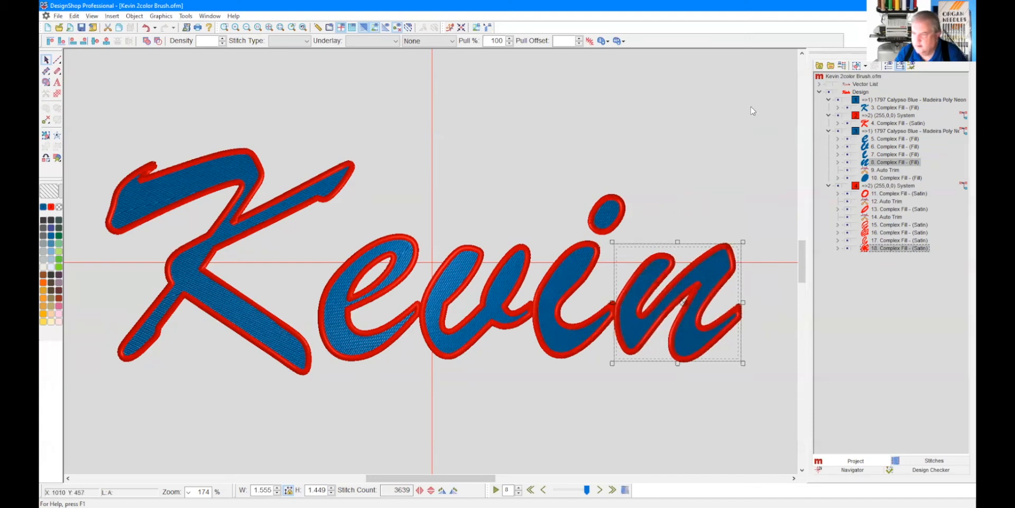
{"action": "left_click", "coordinate": [644, 164]}
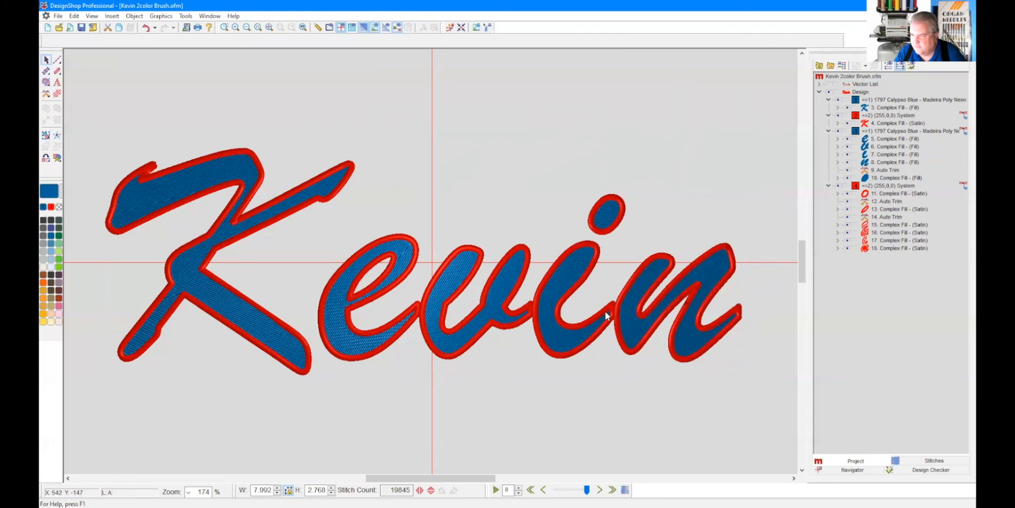
{"action": "left_click", "coordinate": [883, 139]}
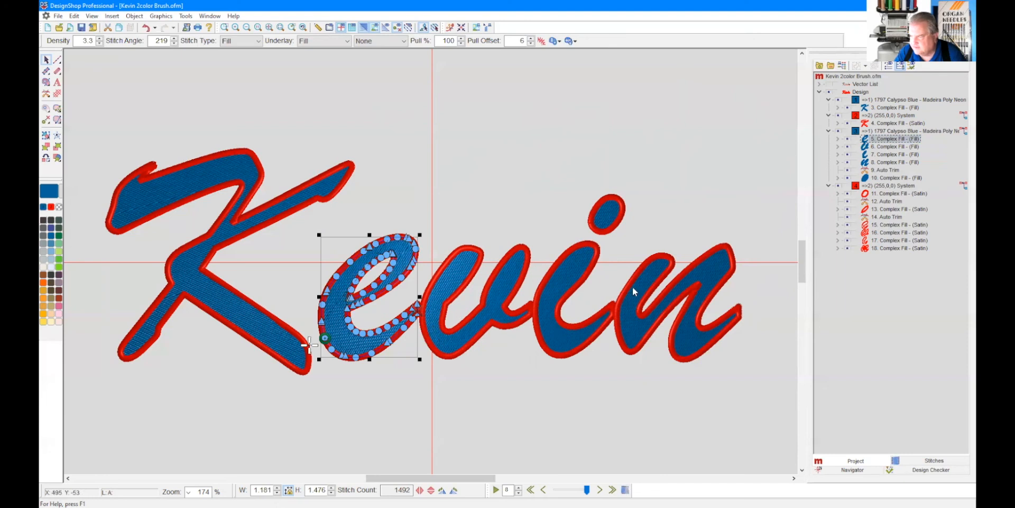
{"action": "left_click", "coordinate": [70, 27]}
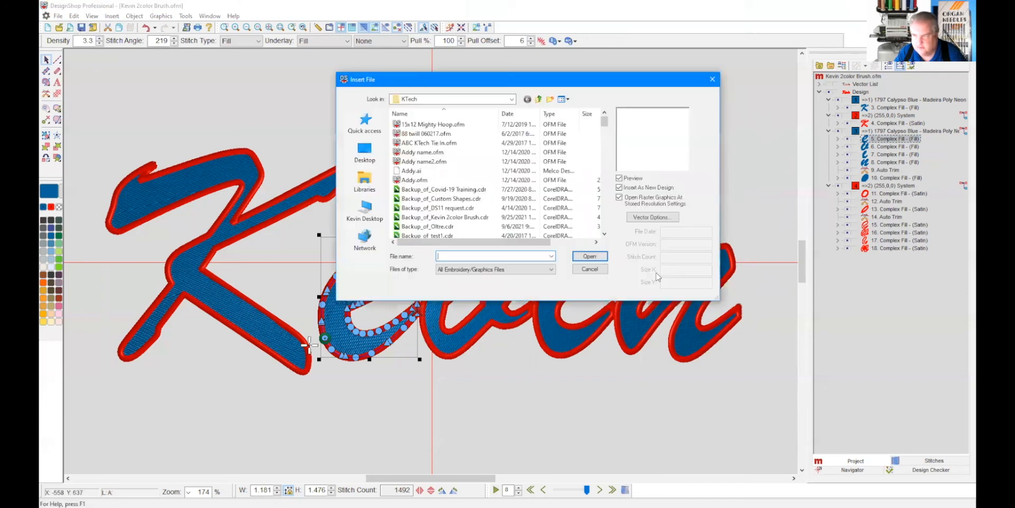
{"action": "left_click", "coordinate": [591, 273]}
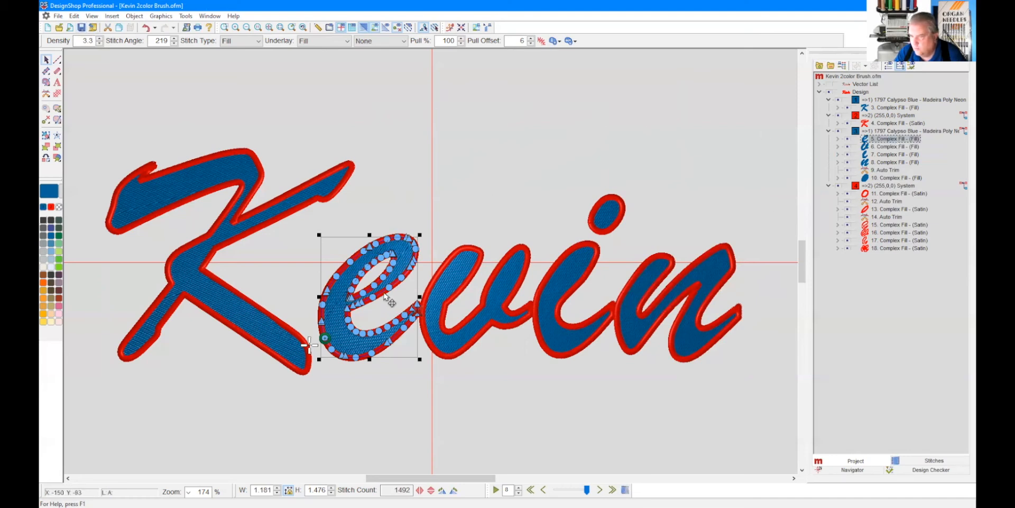
{"action": "left_click", "coordinate": [395, 205]}
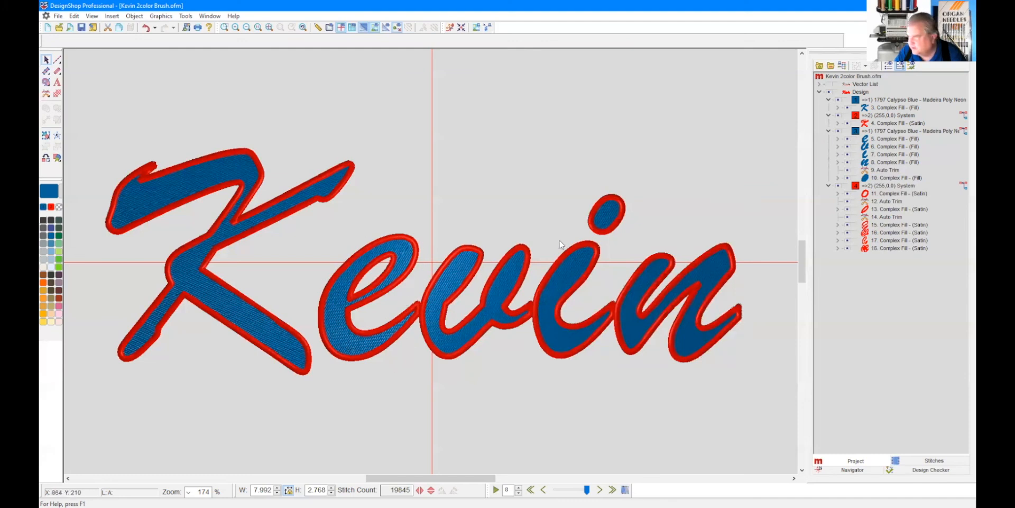
Step: Move the e fill's start point inside its lower curve and shift the n fill's end point slightly inward at the tail
{"action": "left_click", "coordinate": [881, 138]}
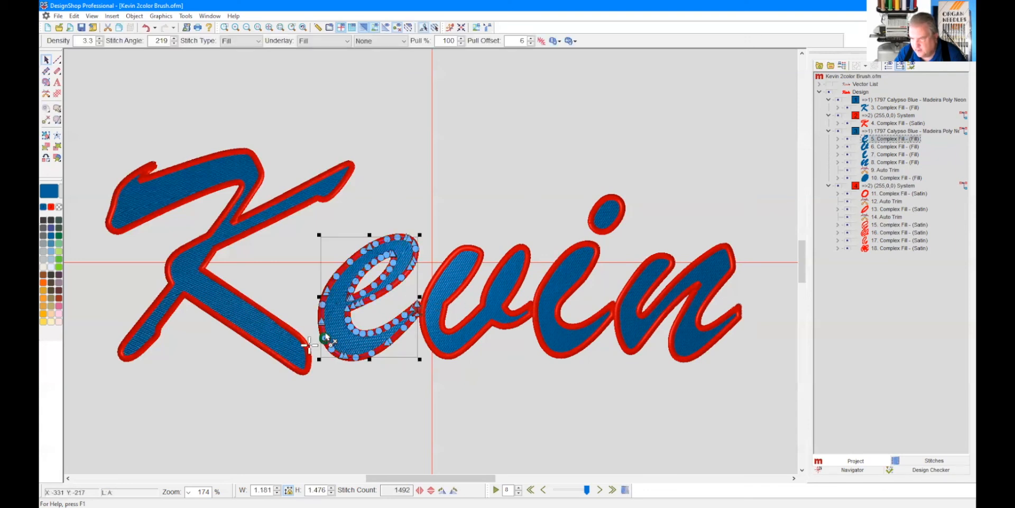
{"action": "left_click_drag", "start_coordinate": [325, 337], "coordinate": [345, 344]}
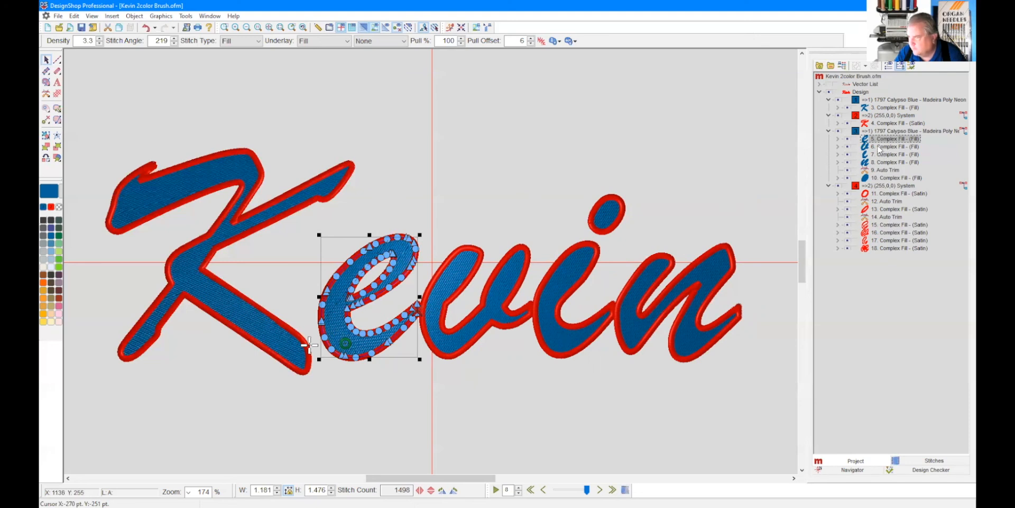
{"action": "left_click", "coordinate": [879, 147]}
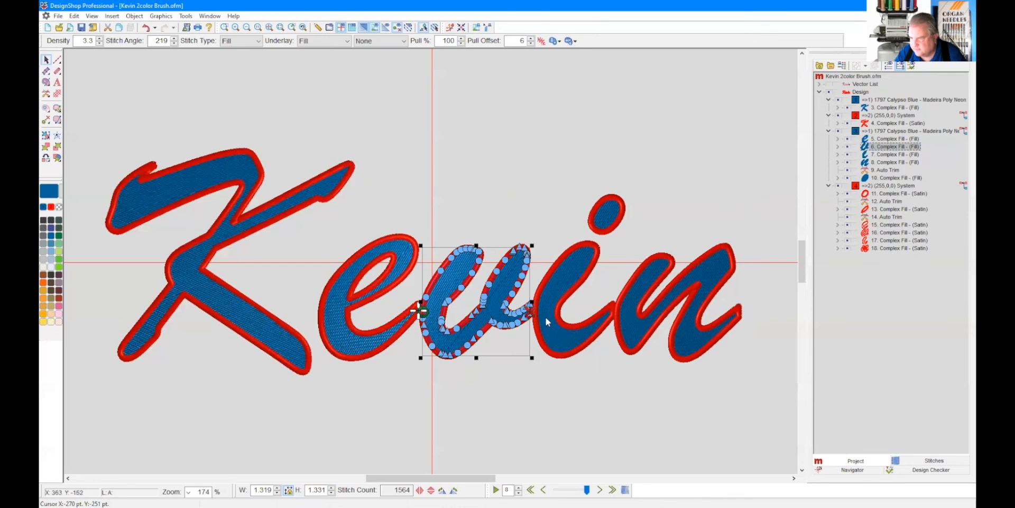
{"action": "left_click", "coordinate": [884, 154]}
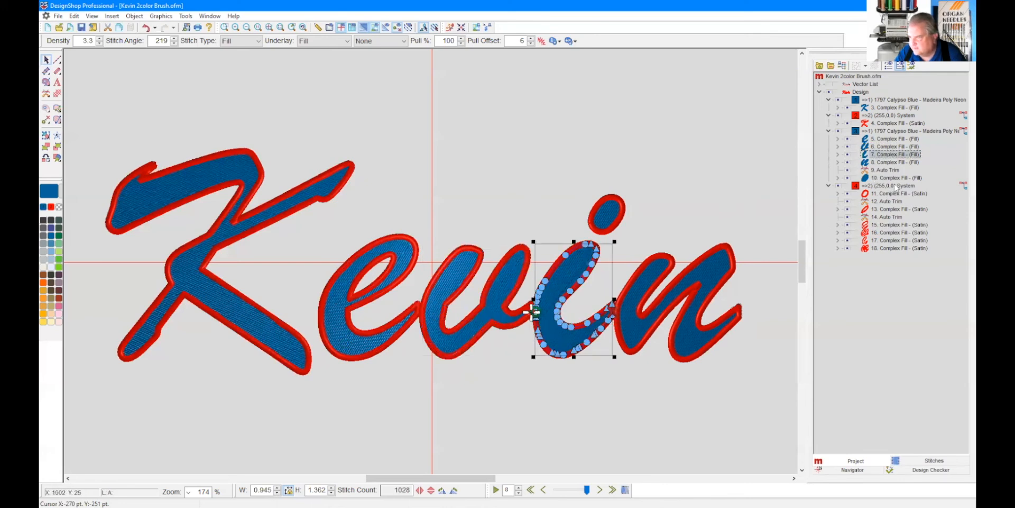
{"action": "left_click", "coordinate": [886, 163]}
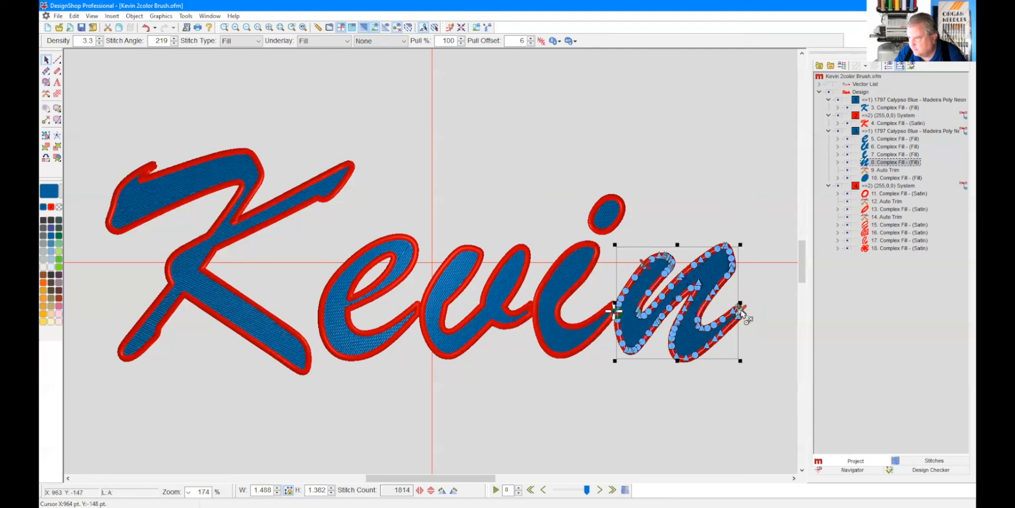
{"action": "left_click_drag", "start_coordinate": [741, 312], "coordinate": [740, 310]}
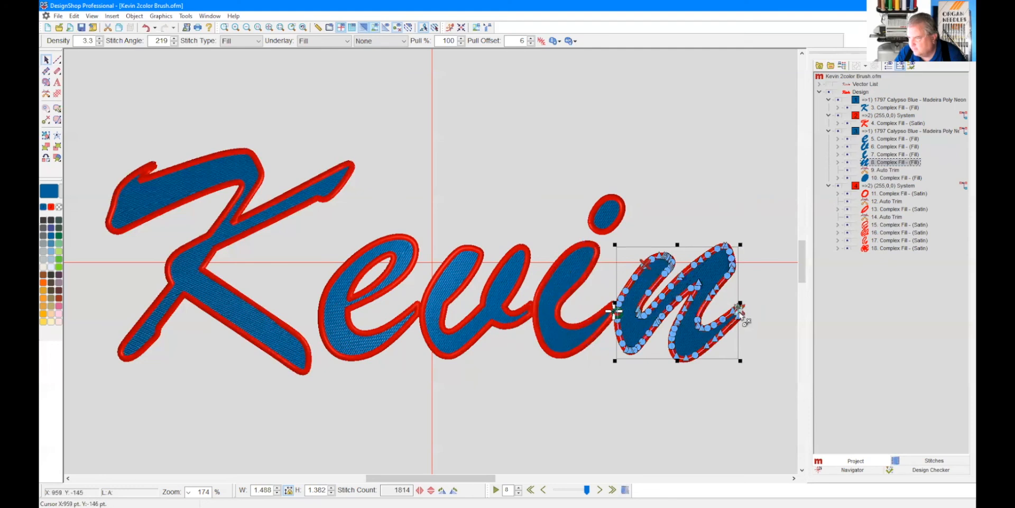
Step: Move the end point of the i dot's fill to the dot's upper-right edge and save the design
{"action": "left_click", "coordinate": [876, 171]}
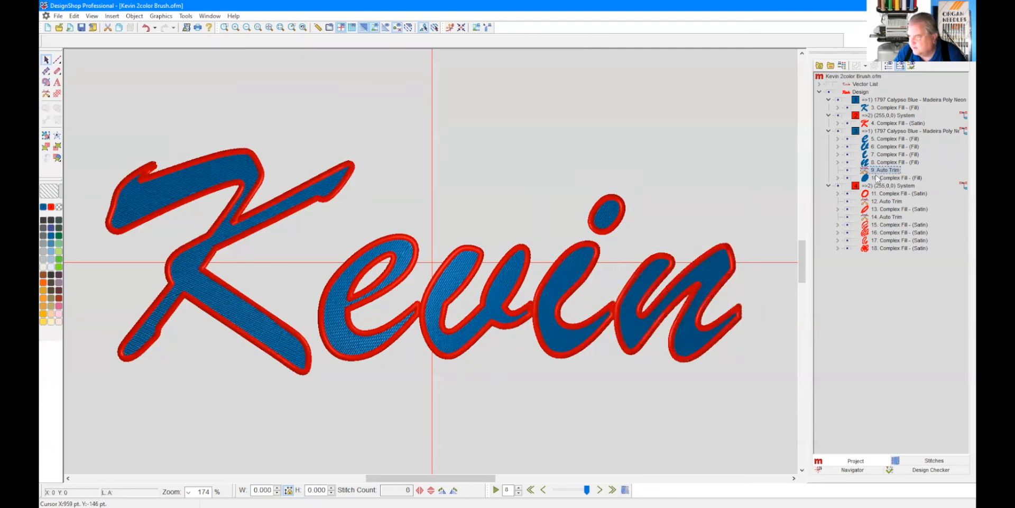
{"action": "left_click", "coordinate": [876, 178]}
{"action": "mouse_move", "coordinate": [589, 195]}
{"action": "left_mouse_down"}
{"action": "mouse_move", "coordinate": [606, 218]}
{"action": "mouse_move", "coordinate": [621, 195]}
{"action": "left_mouse_up"}
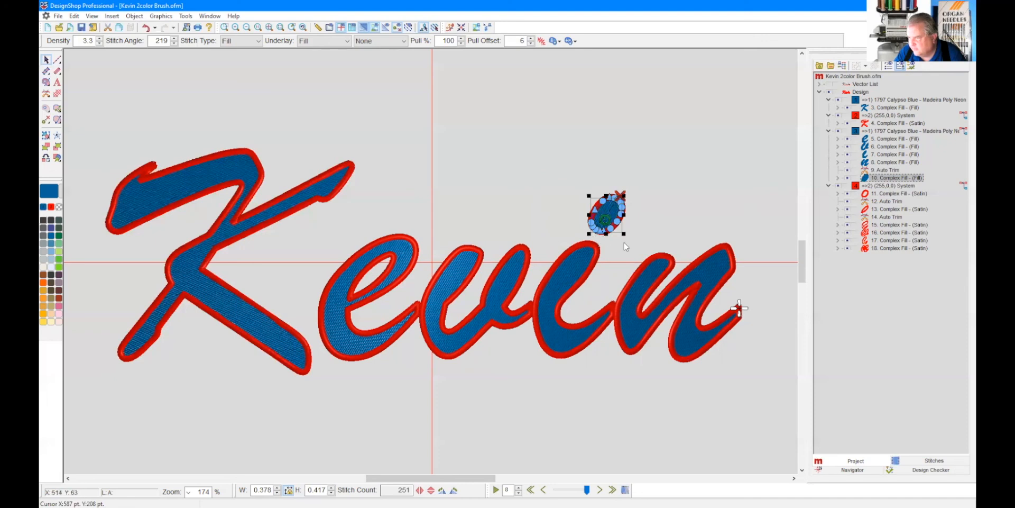
{"action": "left_click", "coordinate": [82, 27]}
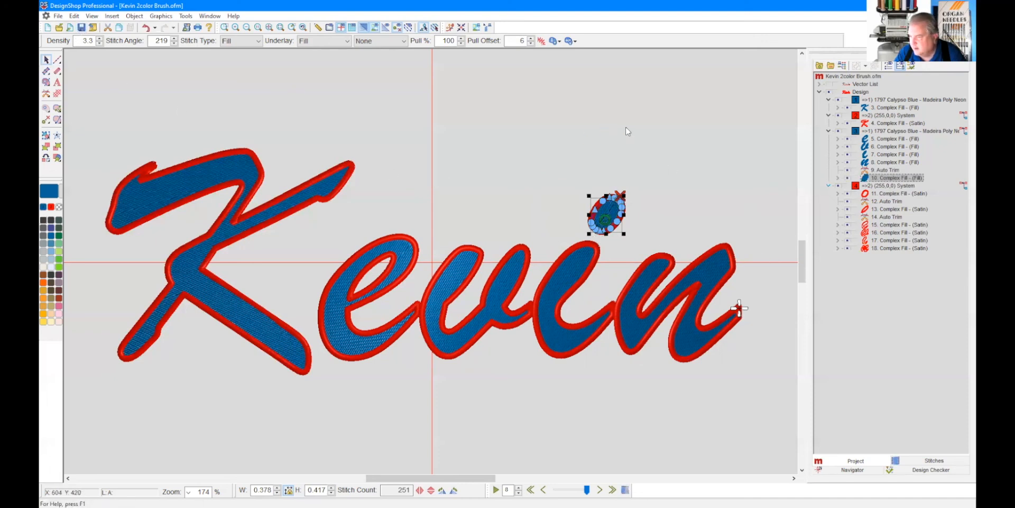
Step: Hide the red outline group of the small letters and redraw the e fill's stitch direction to an angle of about 237
{"action": "left_click", "coordinate": [839, 186]}
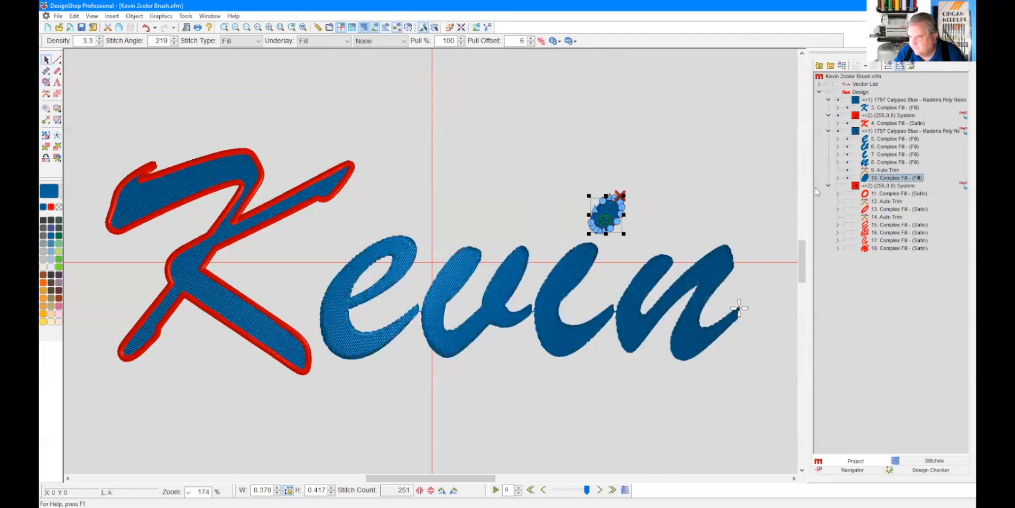
{"action": "left_click", "coordinate": [343, 298]}
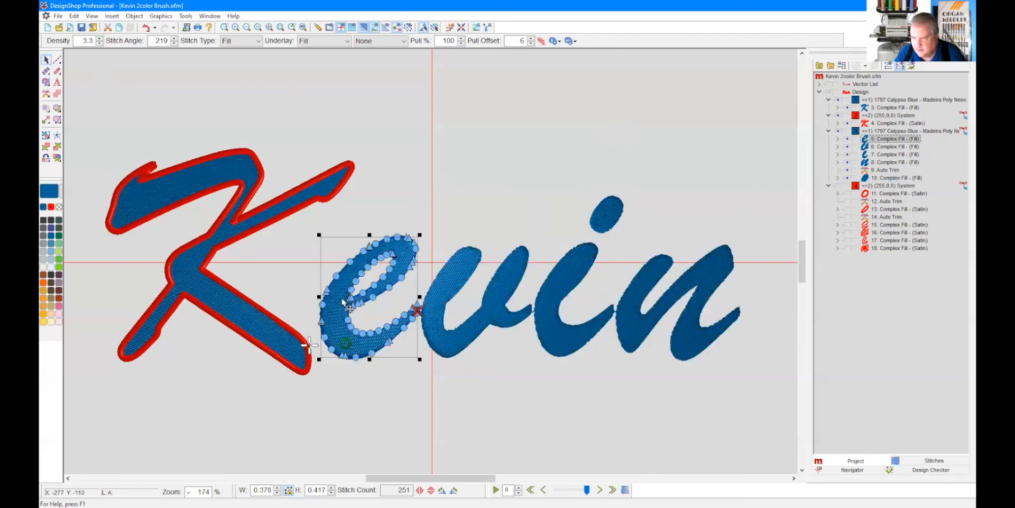
{"action": "left_click", "coordinate": [57, 120]}
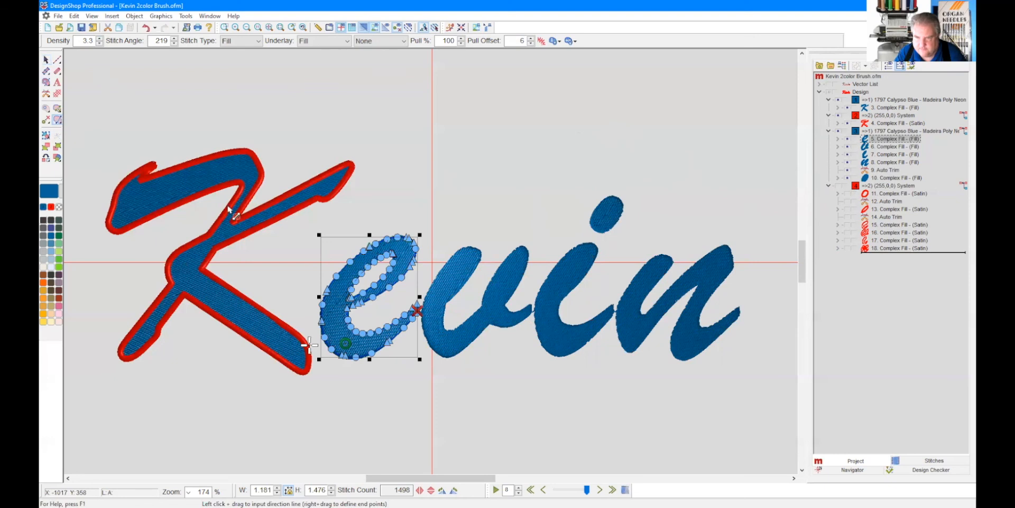
{"action": "left_click_drag", "start_coordinate": [383, 265], "coordinate": [345, 322]}
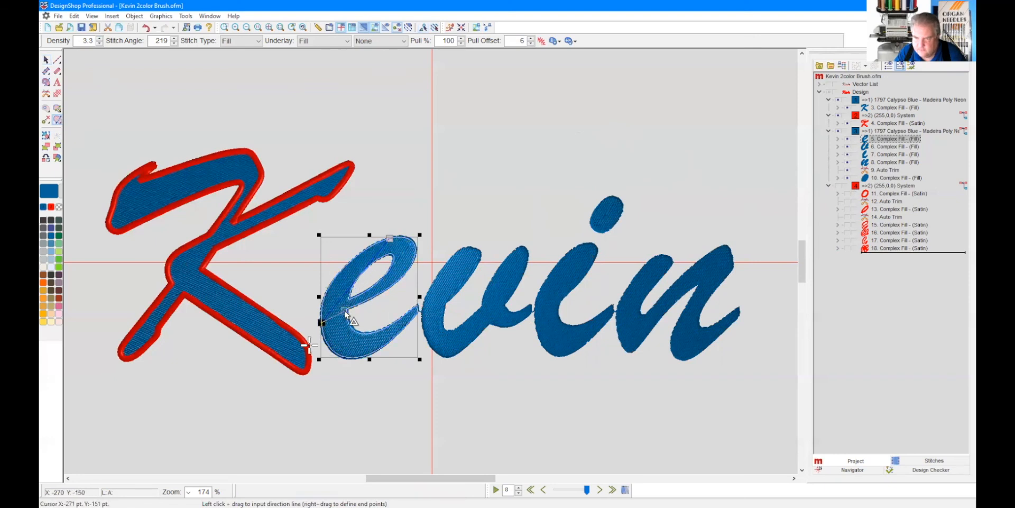
Step: Redraw the v fill's stitch direction to an angle of about 243
{"action": "left_click", "coordinate": [893, 146]}
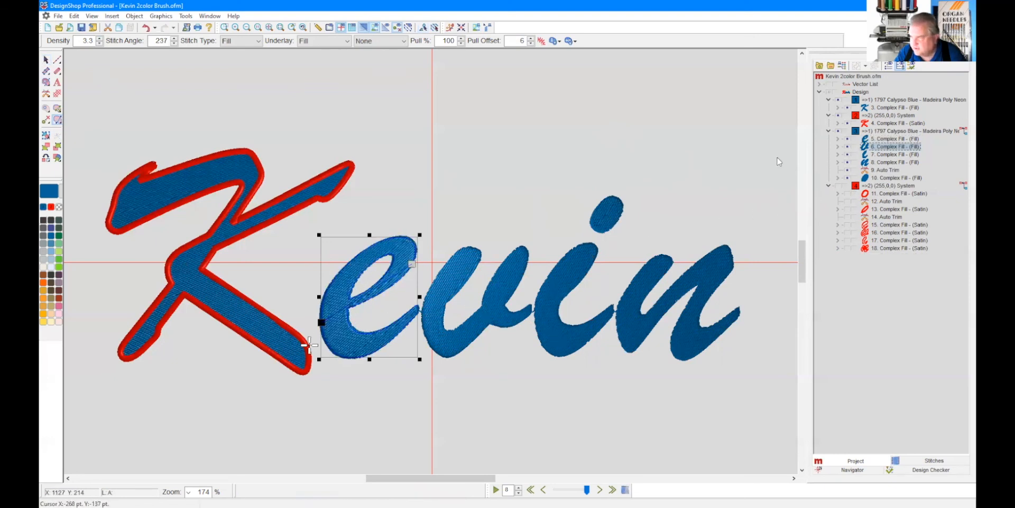
{"action": "left_click", "coordinate": [58, 120]}
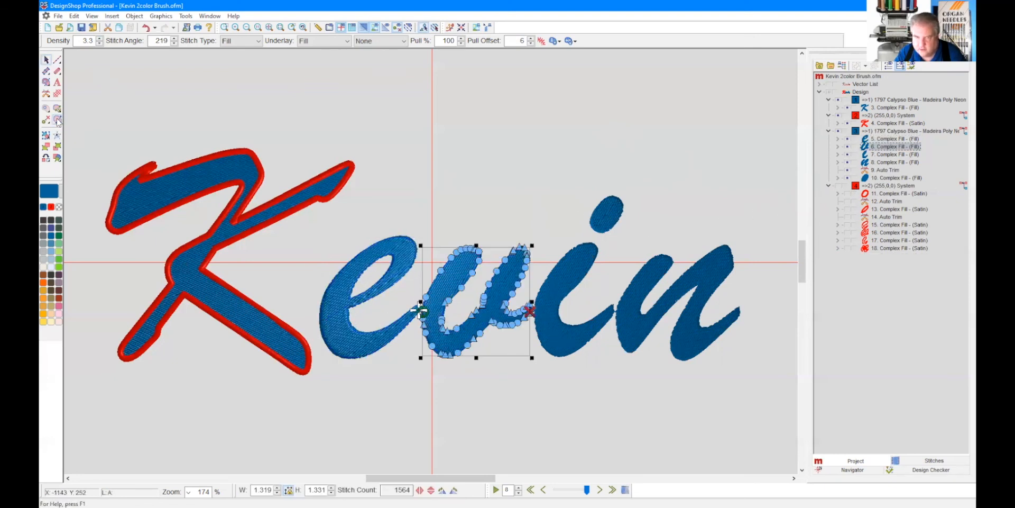
{"action": "left_click_drag", "start_coordinate": [443, 354], "coordinate": [527, 253]}
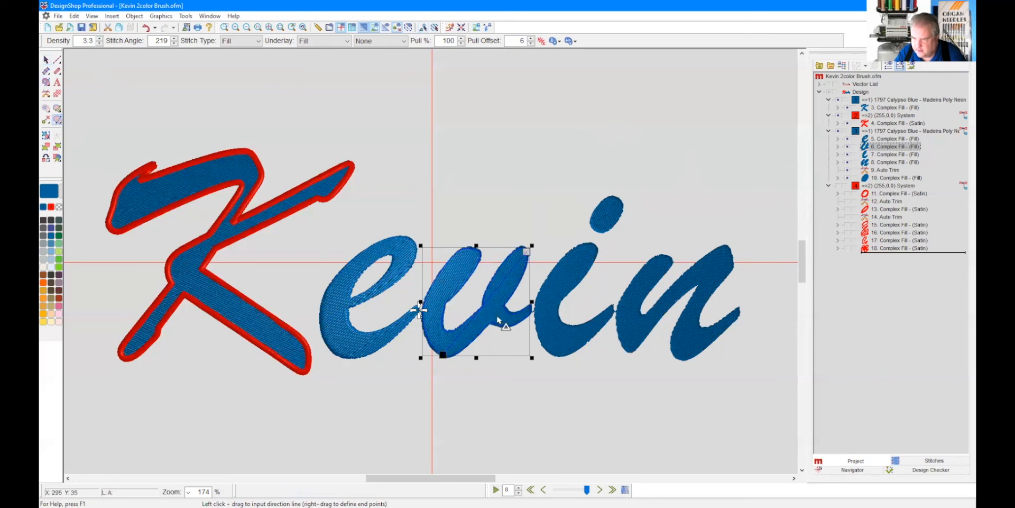
{"action": "left_click_drag", "start_coordinate": [494, 347], "coordinate": [495, 349]}
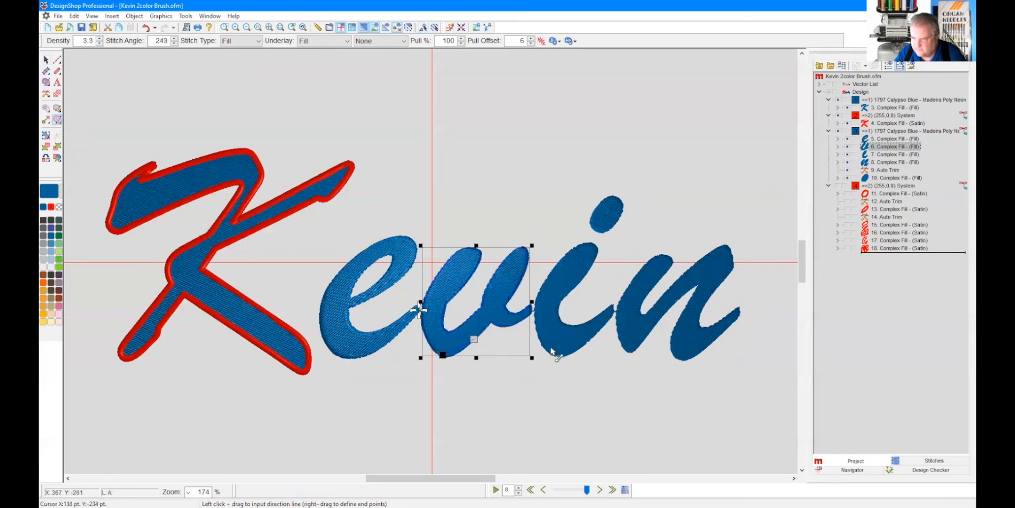
Step: Redraw the stitch direction of the i stem's fill to an angle of about 238
{"action": "left_click", "coordinate": [883, 155]}
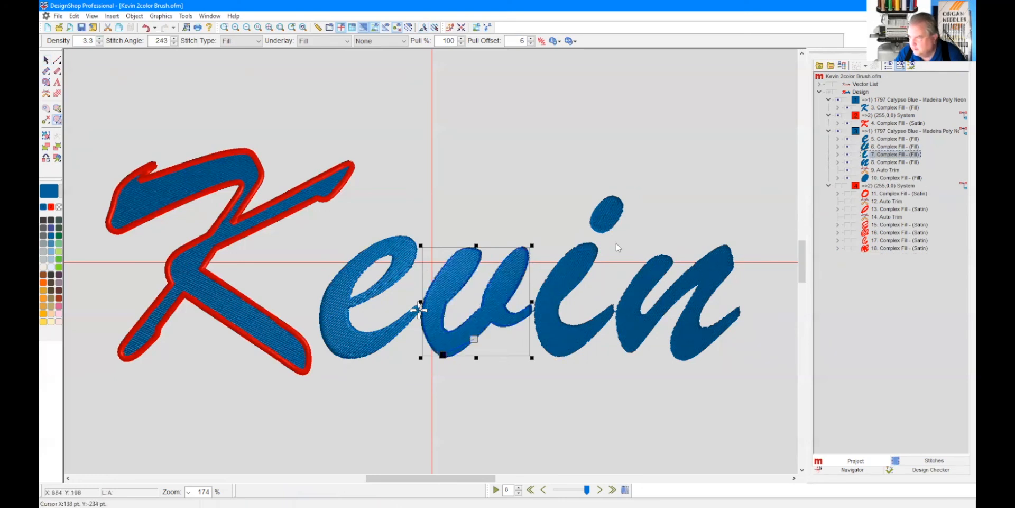
{"action": "left_click", "coordinate": [58, 120]}
{"action": "left_click_drag", "start_coordinate": [596, 249], "coordinate": [557, 311]}
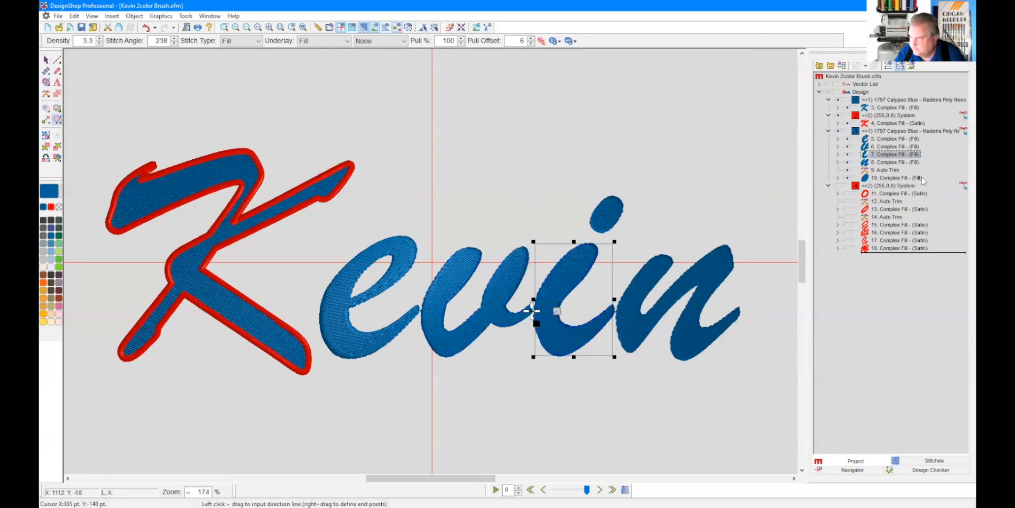
Step: Redraw the n fill's stitch direction to an angle of about 253
{"action": "left_click", "coordinate": [890, 163]}
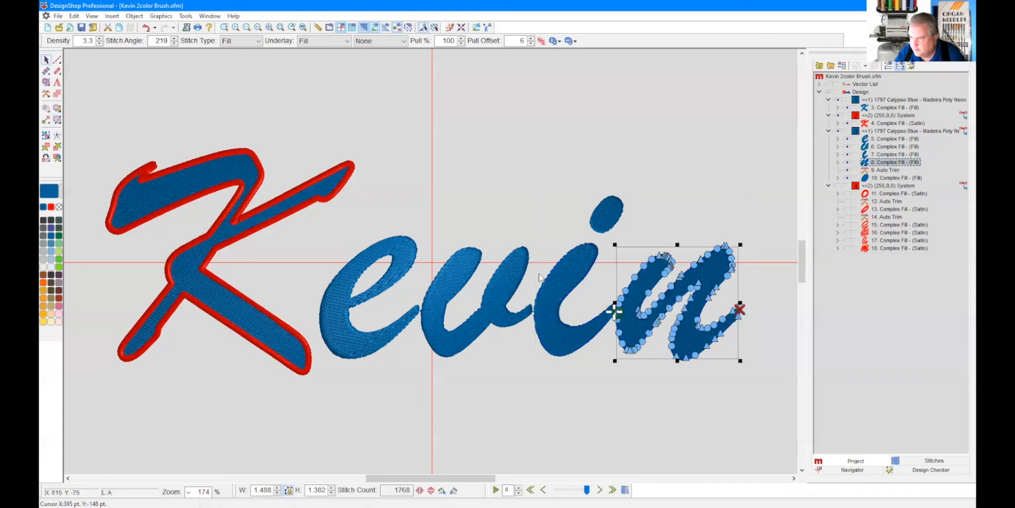
{"action": "left_click", "coordinate": [58, 120]}
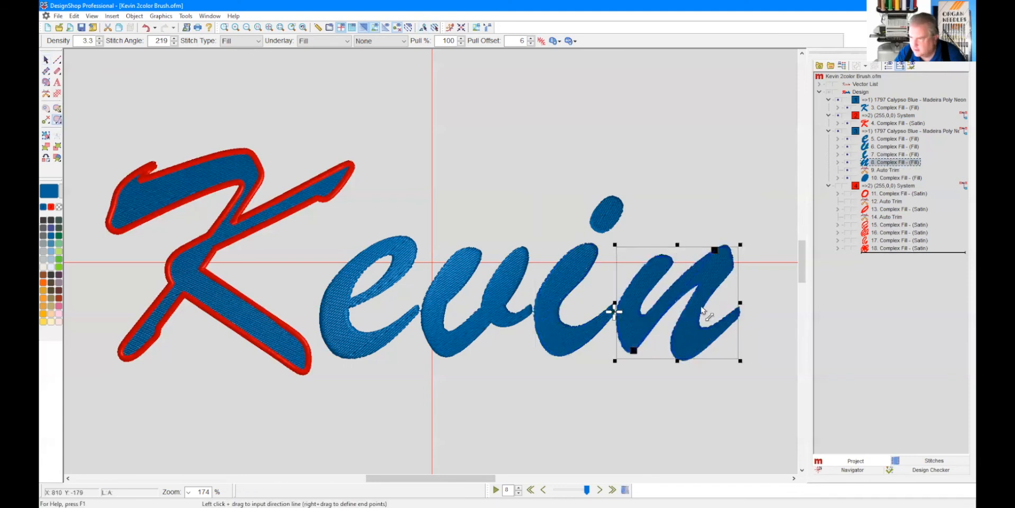
{"action": "left_click_drag", "start_coordinate": [715, 250], "coordinate": [624, 347]}
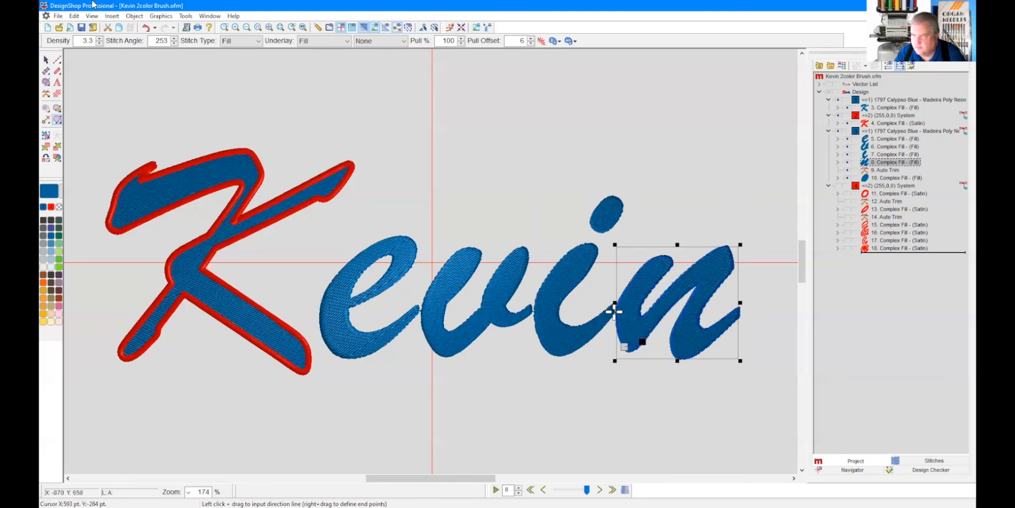
Step: Redraw the stitch direction of the i dot's fill to an angle of about 252 and save the design
{"action": "left_click", "coordinate": [887, 179]}
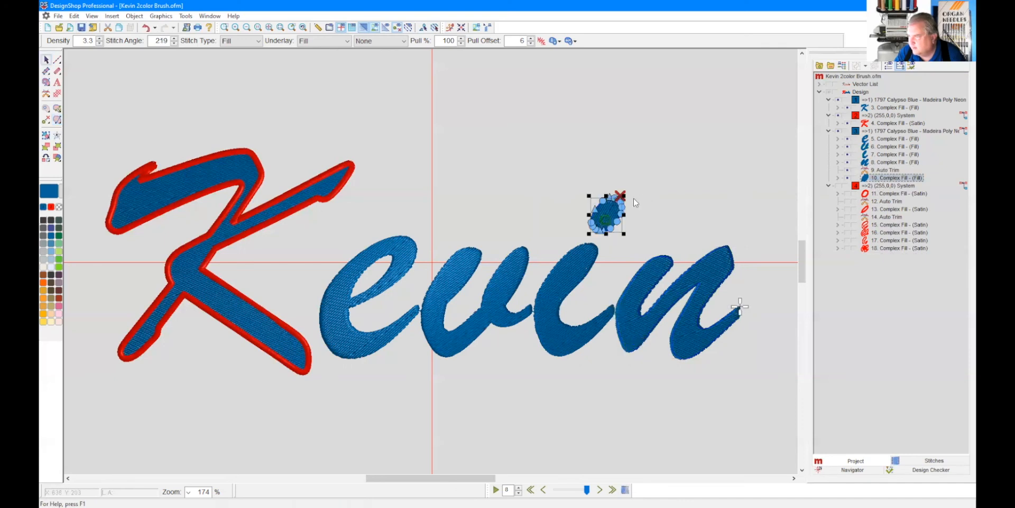
{"action": "left_click", "coordinate": [55, 121]}
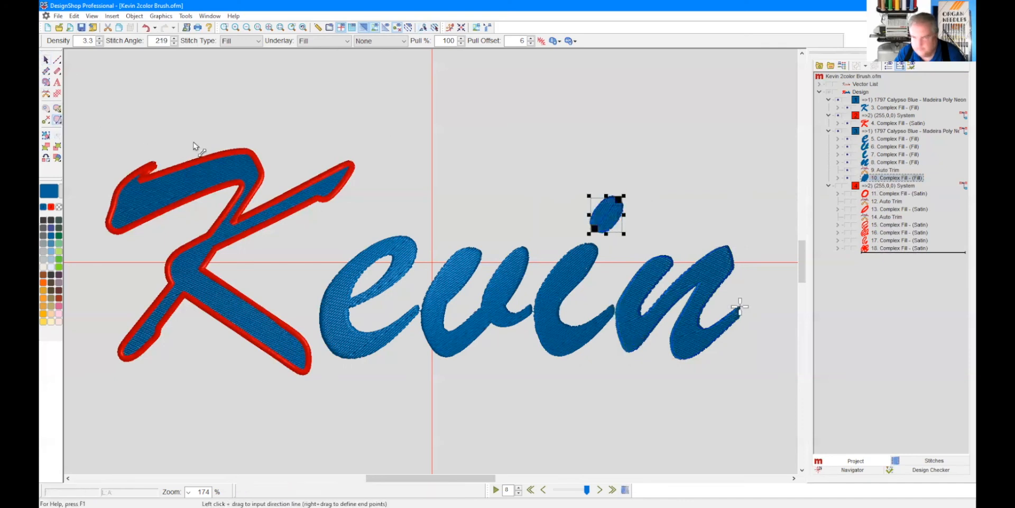
{"action": "left_click_drag", "start_coordinate": [620, 201], "coordinate": [611, 254]}
{"action": "left_click", "coordinate": [82, 27]}
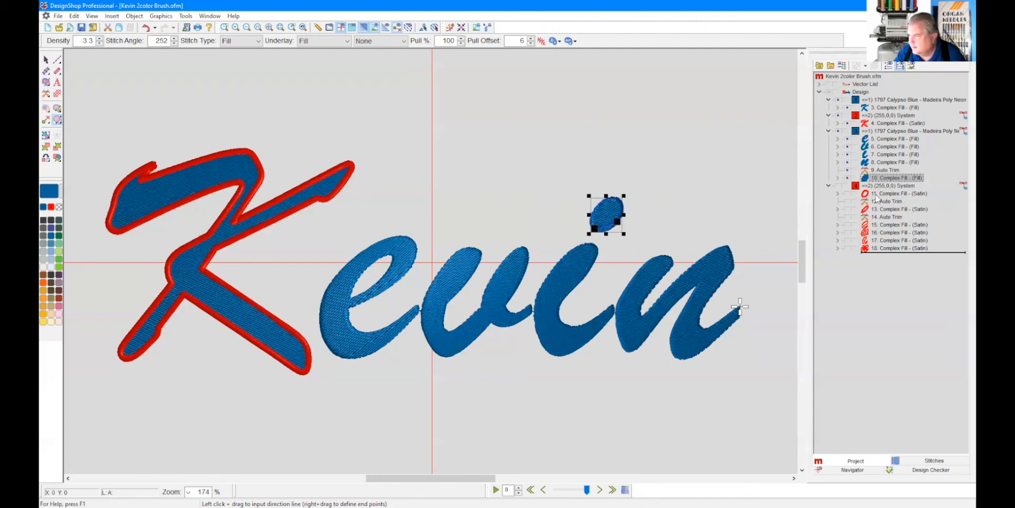
Step: Show the small letters' red outlines again and move the end point of the i dot's fill under its outline at the dot's upper-left edge
{"action": "left_click", "coordinate": [838, 186]}
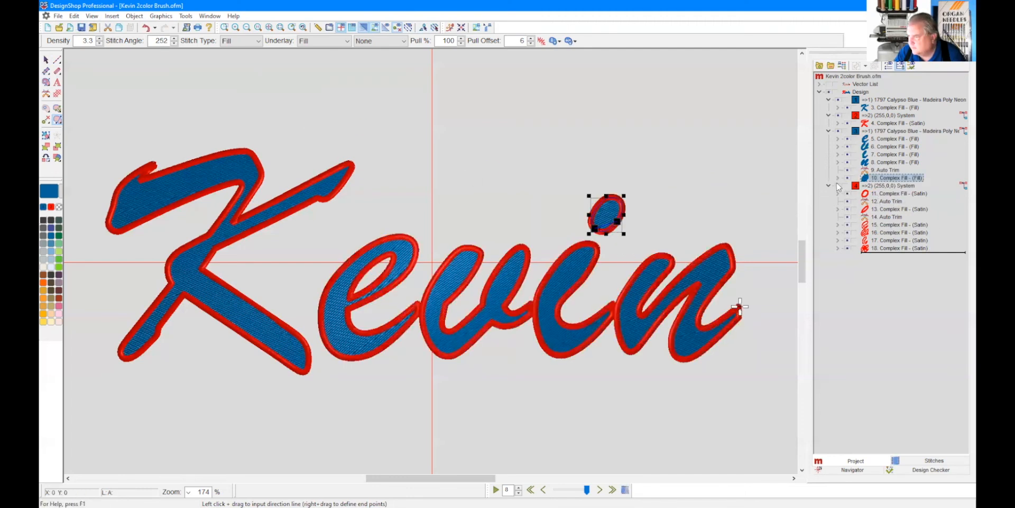
{"action": "key", "text": "Tab"}
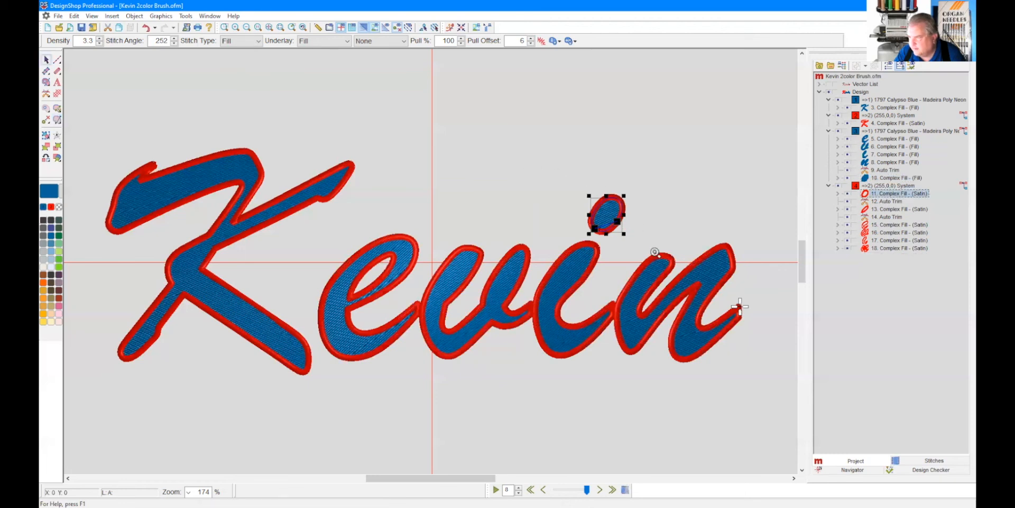
{"action": "left_click_drag", "start_coordinate": [570, 178], "coordinate": [658, 255]}
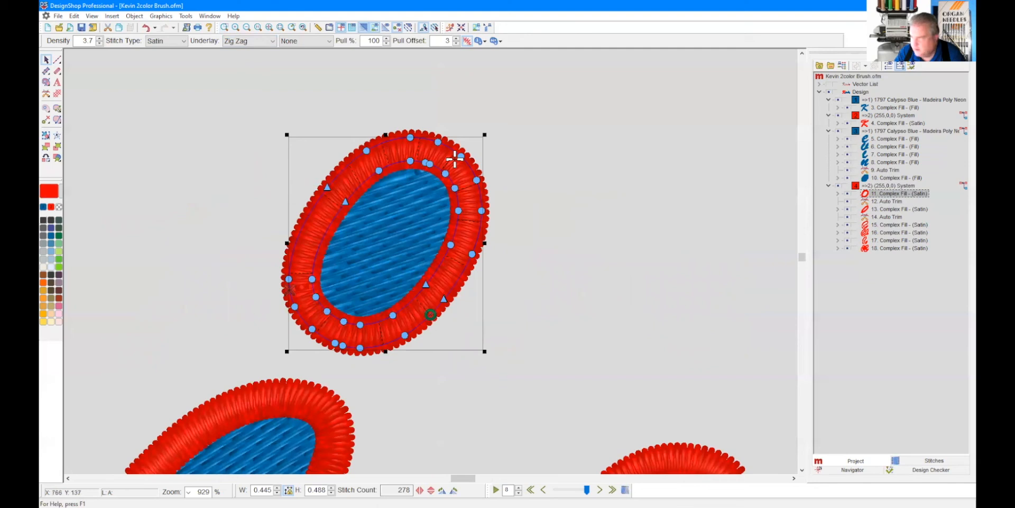
{"action": "left_click", "coordinate": [896, 178]}
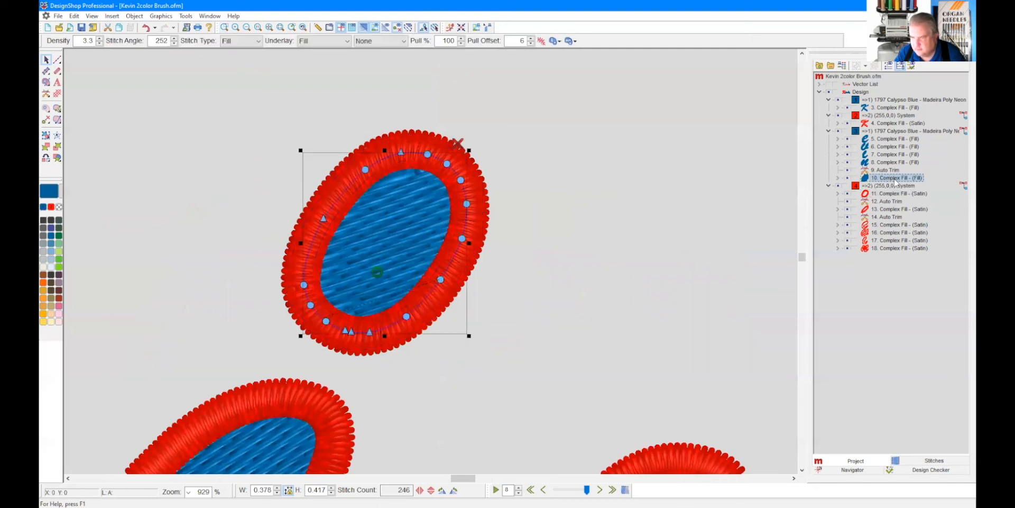
{"action": "left_click_drag", "start_coordinate": [458, 143], "coordinate": [394, 149]}
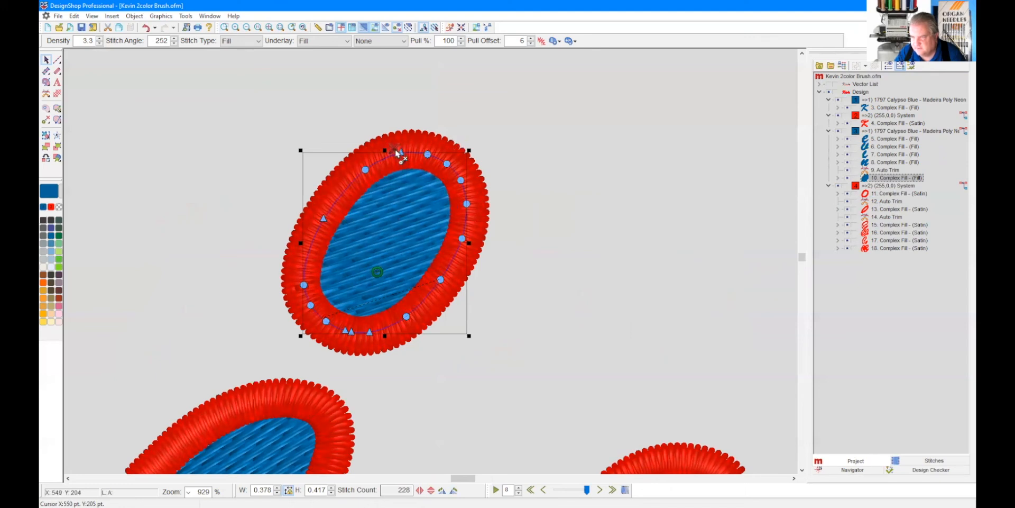
Step: Move the i dot outline's start point to the fill's end point at its upper left and its end point to the dot's lower-left edge
{"action": "left_click", "coordinate": [891, 194]}
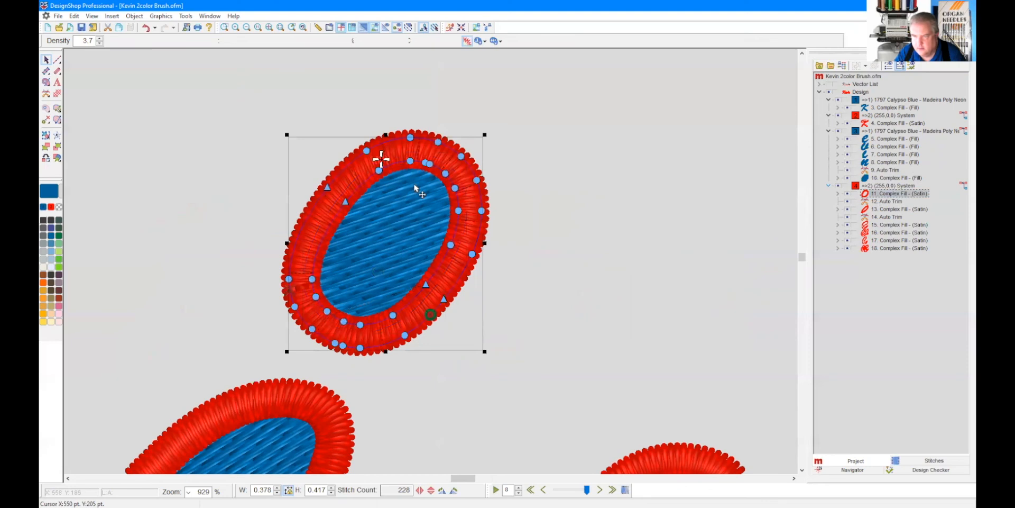
{"action": "left_click_drag", "start_coordinate": [433, 316], "coordinate": [381, 158]}
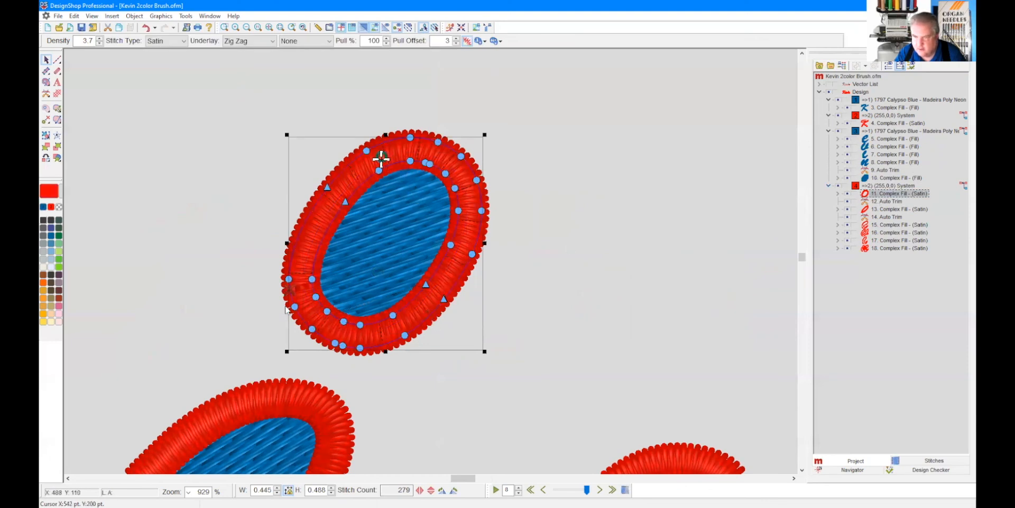
{"action": "mouse_move", "coordinate": [291, 293]}
{"action": "left_mouse_down"}
{"action": "mouse_move", "coordinate": [292, 310]}
{"action": "mouse_move", "coordinate": [340, 344]}
{"action": "mouse_move", "coordinate": [329, 343]}
{"action": "left_mouse_up"}
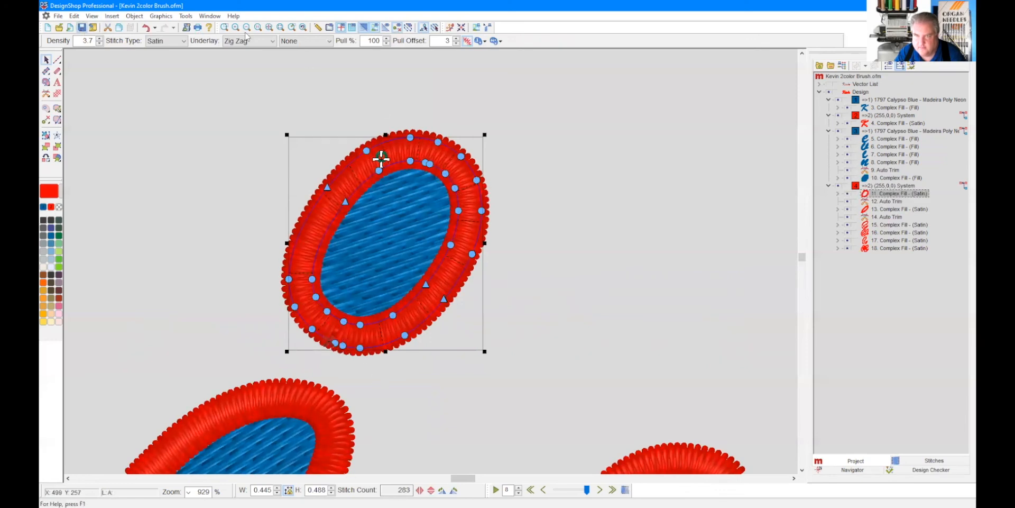
{"action": "left_click", "coordinate": [304, 29]}
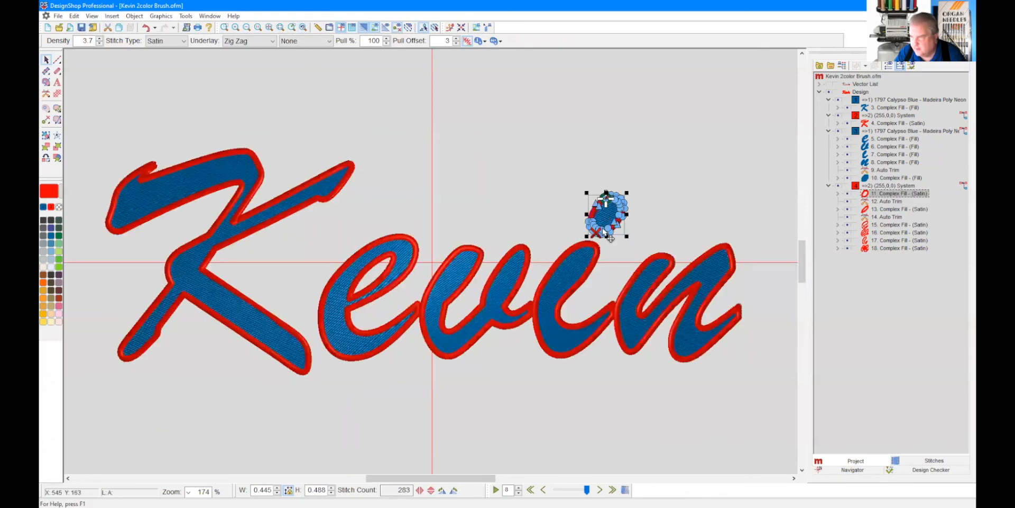
Step: Move the start point of the e's inner loop outline to the loop's lower-left tip, beside its end point
{"action": "left_click", "coordinate": [893, 209]}
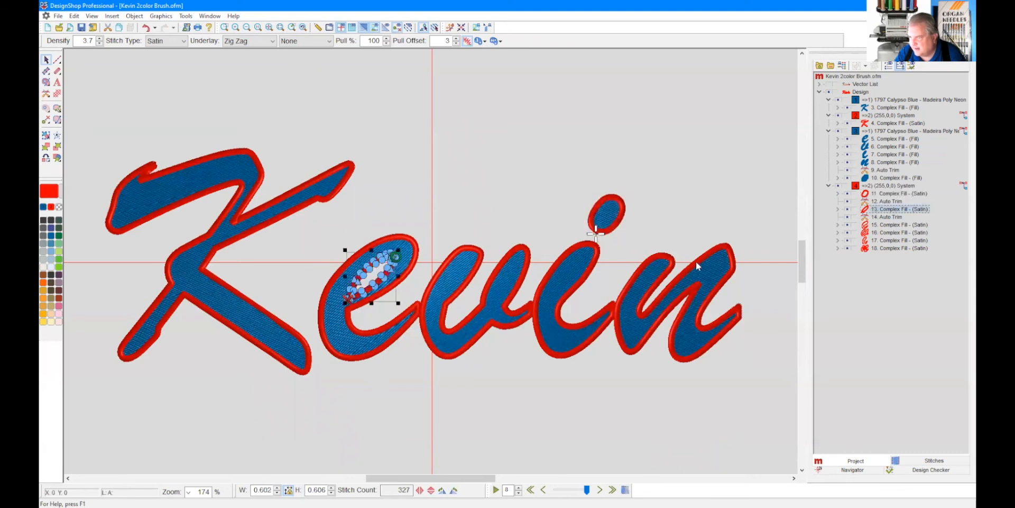
{"action": "left_click", "coordinate": [225, 27]}
{"action": "left_click_drag", "start_coordinate": [294, 206], "coordinate": [459, 369]}
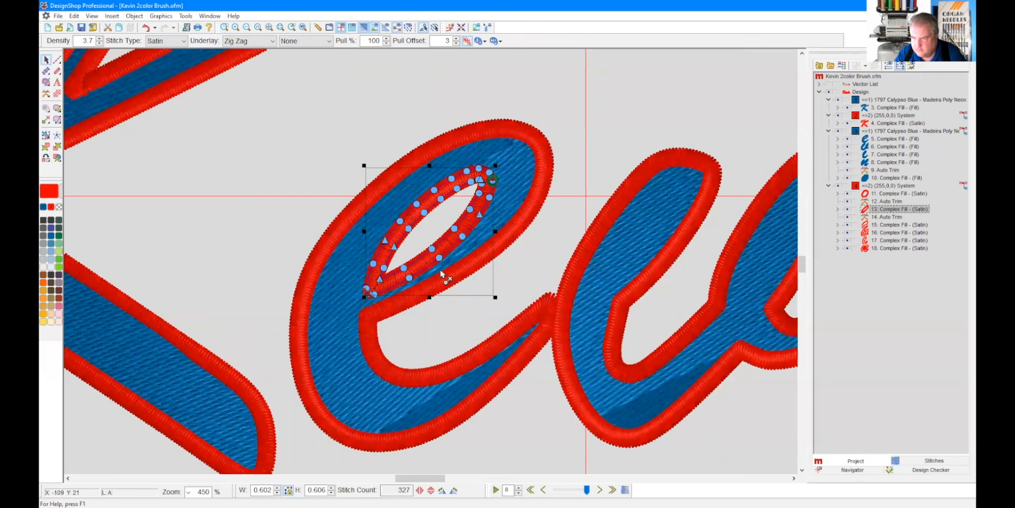
{"action": "left_click", "coordinate": [370, 292]}
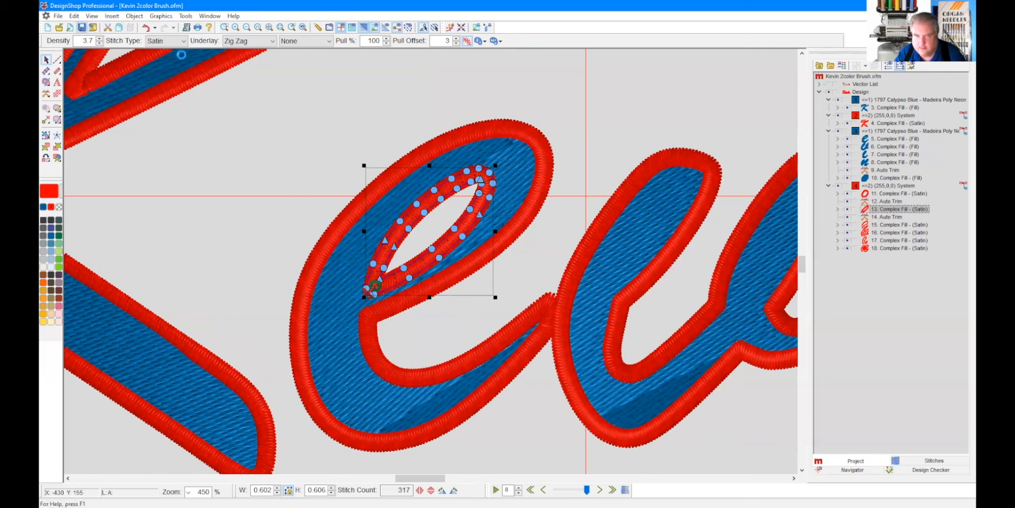
Step: Move the start point of the e's outer outline to the inner corner just below the loop's tip and save the design
{"action": "left_click", "coordinate": [882, 218]}
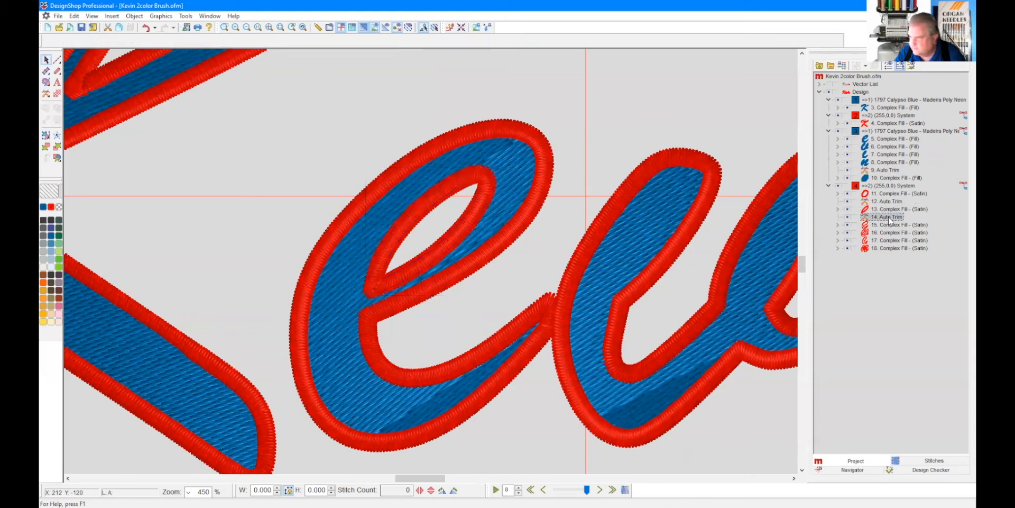
{"action": "left_click", "coordinate": [881, 227]}
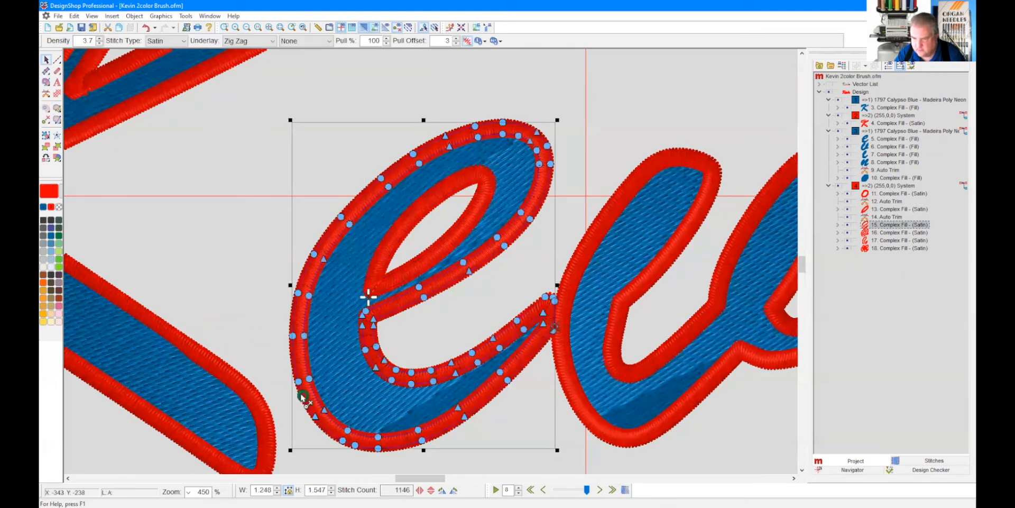
{"action": "left_click_drag", "start_coordinate": [304, 397], "coordinate": [369, 316]}
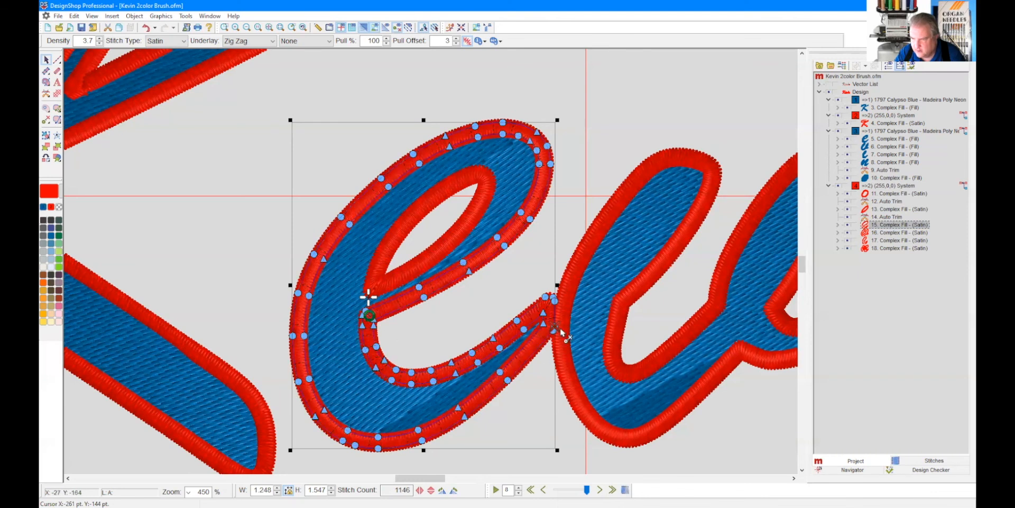
{"action": "left_click", "coordinate": [81, 28]}
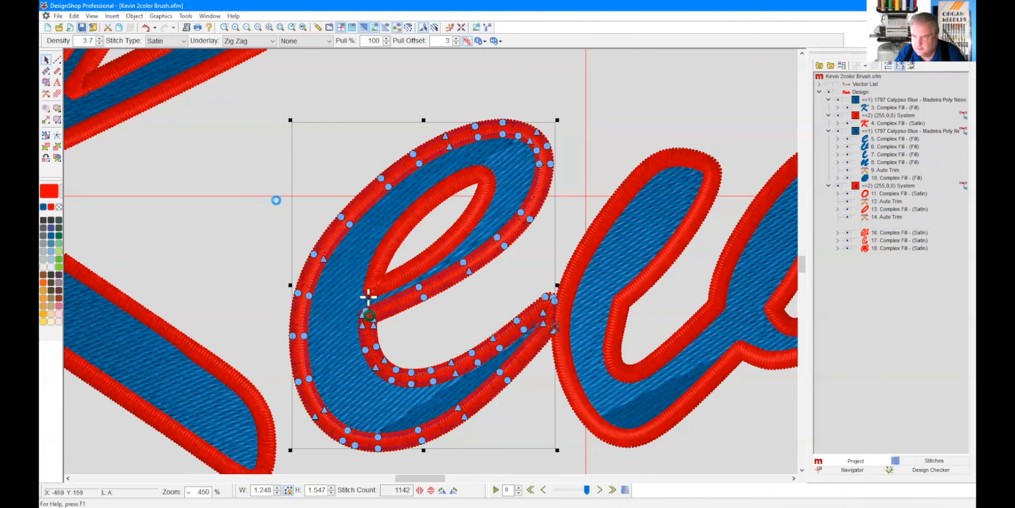
Step: Select the v's outline and check its start and end points where it joins the e and the i
{"action": "left_click", "coordinate": [794, 478]}
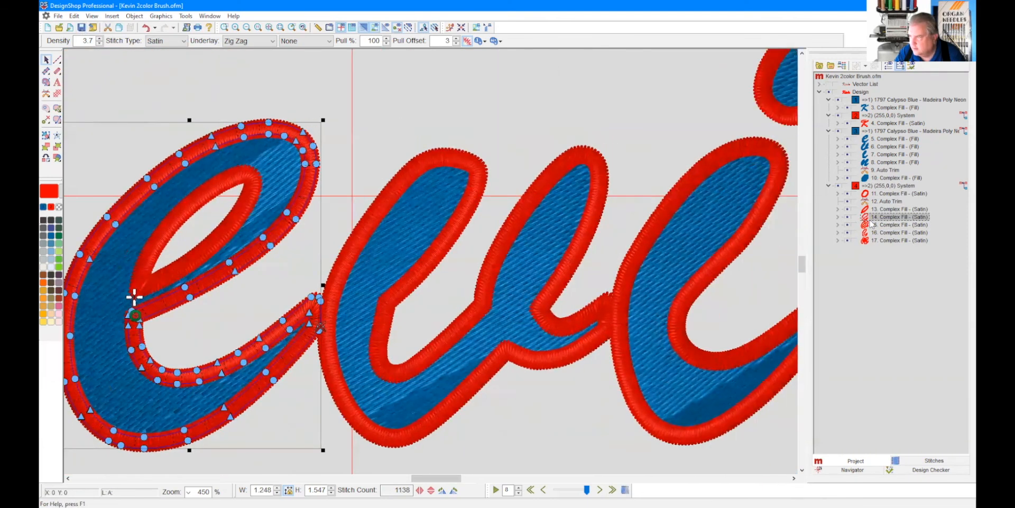
{"action": "left_click", "coordinate": [881, 226]}
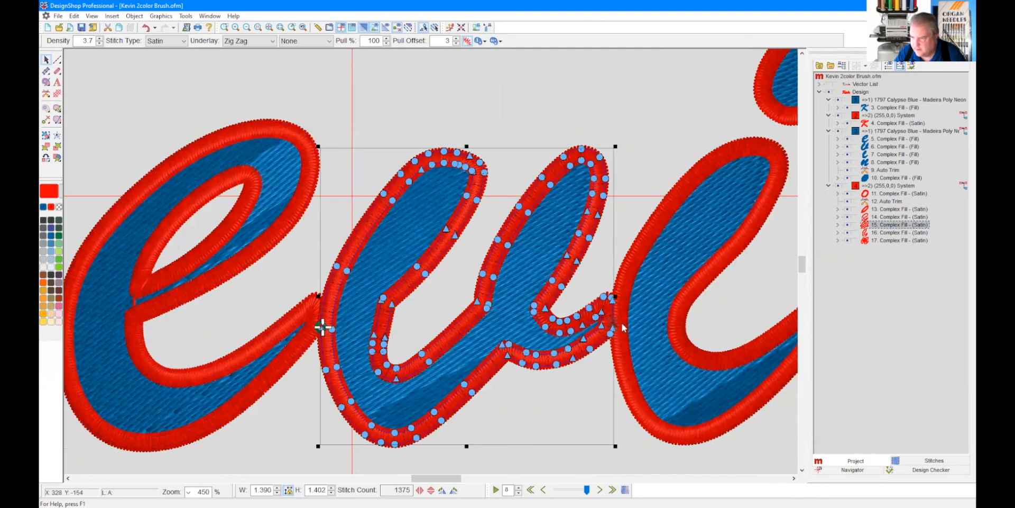
{"action": "left_click", "coordinate": [794, 478]}
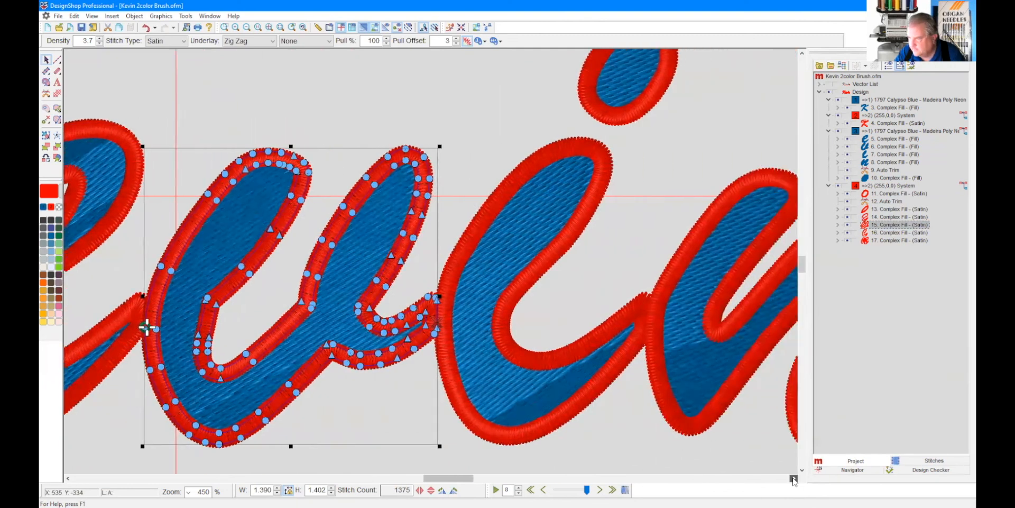
Step: Check the i's outline points and tilt the n outline's short stitch direction line diagonally at the junction between the two stems
{"action": "key", "text": "Tab"}
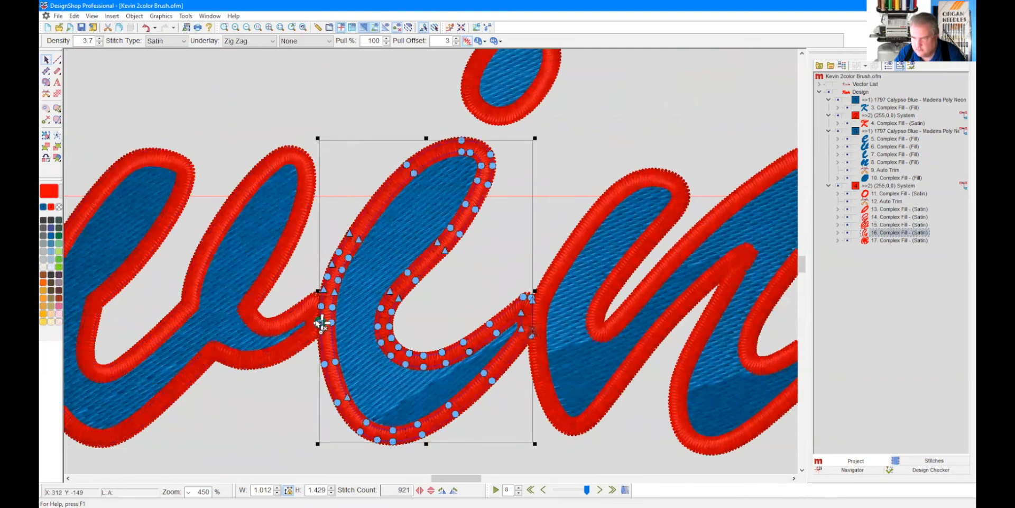
{"action": "left_click", "coordinate": [889, 241]}
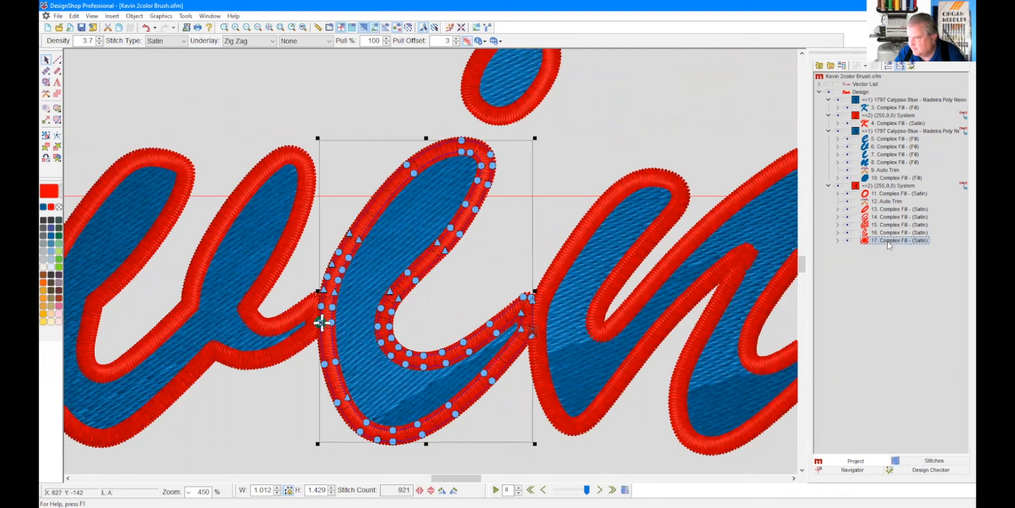
{"action": "left_click", "coordinate": [794, 479]}
{"action": "left_click", "coordinate": [793, 478]}
{"action": "left_click", "coordinate": [793, 479]}
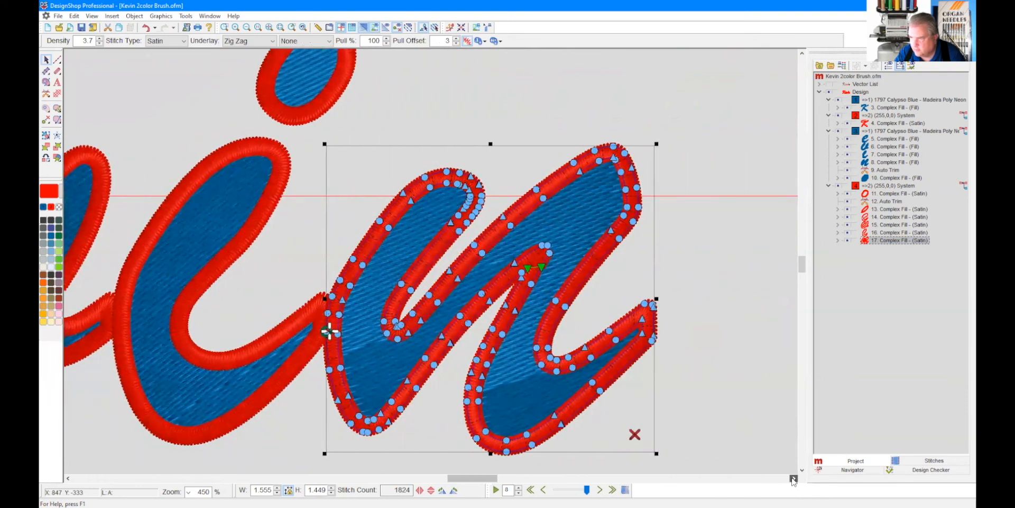
{"action": "left_click", "coordinate": [794, 478]}
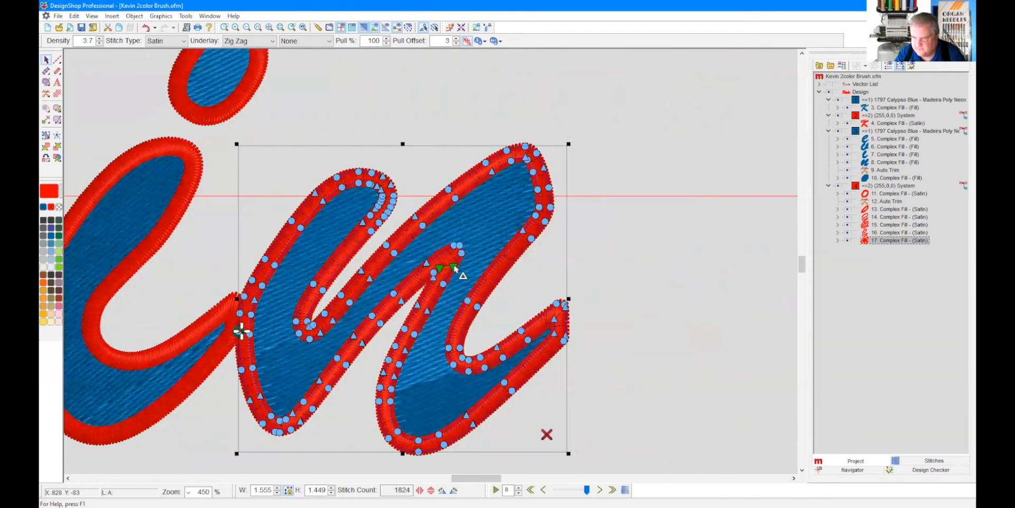
{"action": "left_click", "coordinate": [454, 267]}
{"action": "key", "text": "Return"}
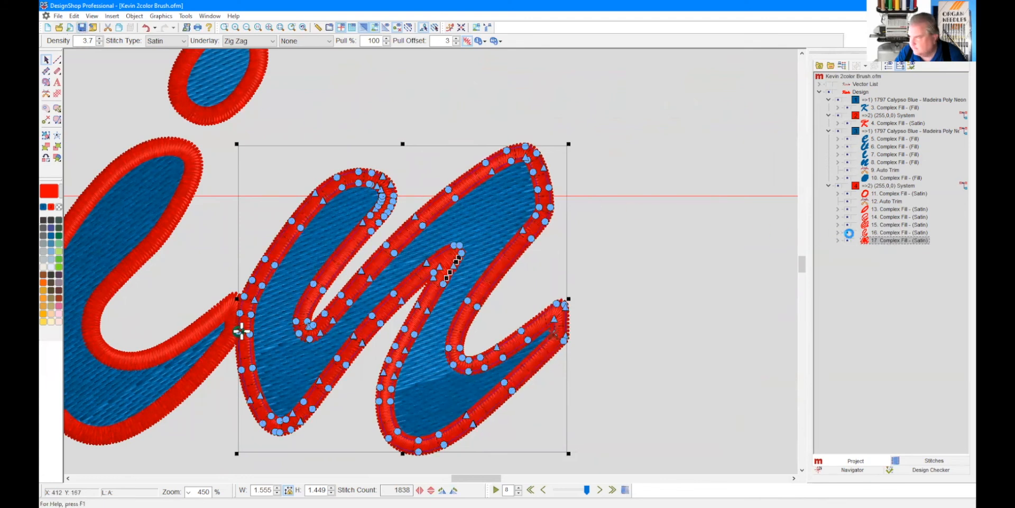
Step: Deselect the outline, fit the whole design in view and play its stitch-out simulation at speed 12
{"action": "left_click", "coordinate": [269, 27]}
{"action": "left_click", "coordinate": [490, 158]}
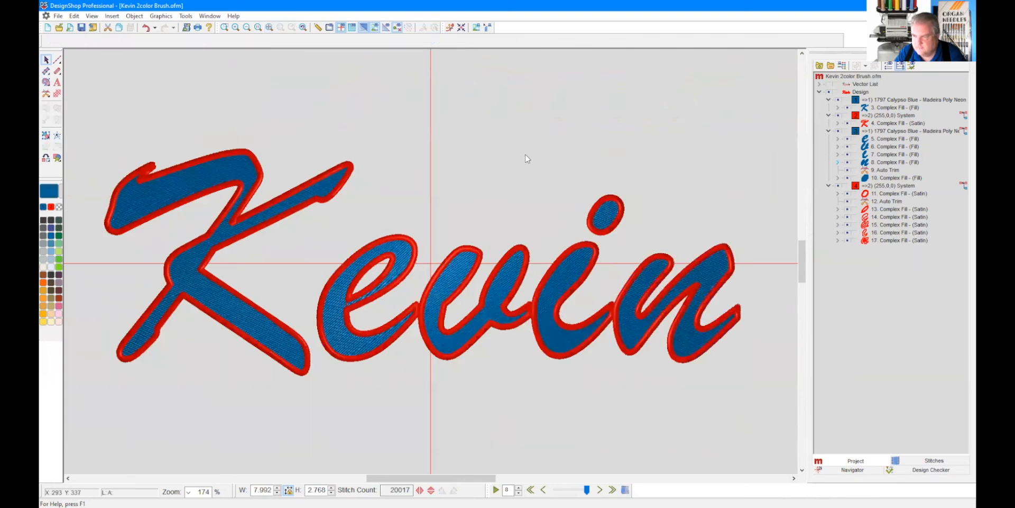
{"action": "left_click", "coordinate": [519, 487]}
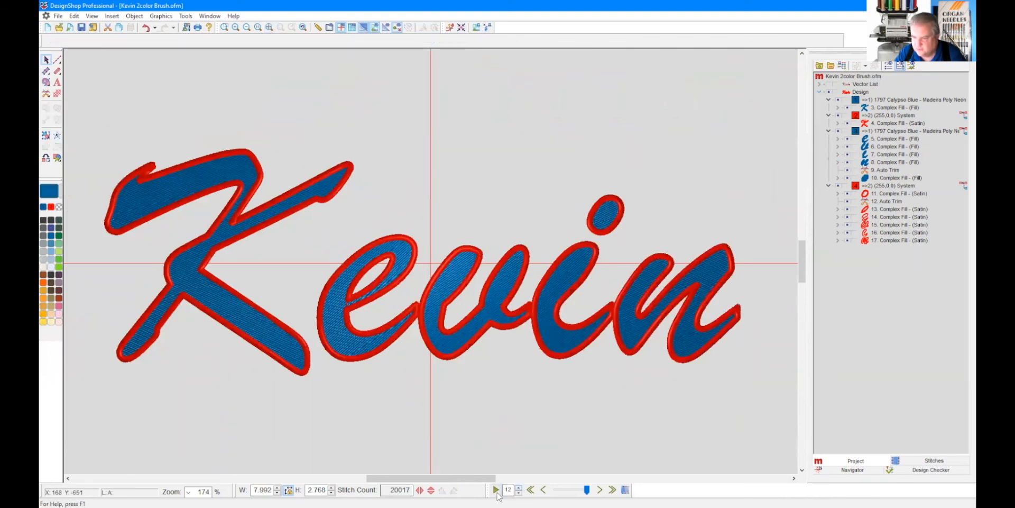
{"action": "left_click", "coordinate": [496, 490]}
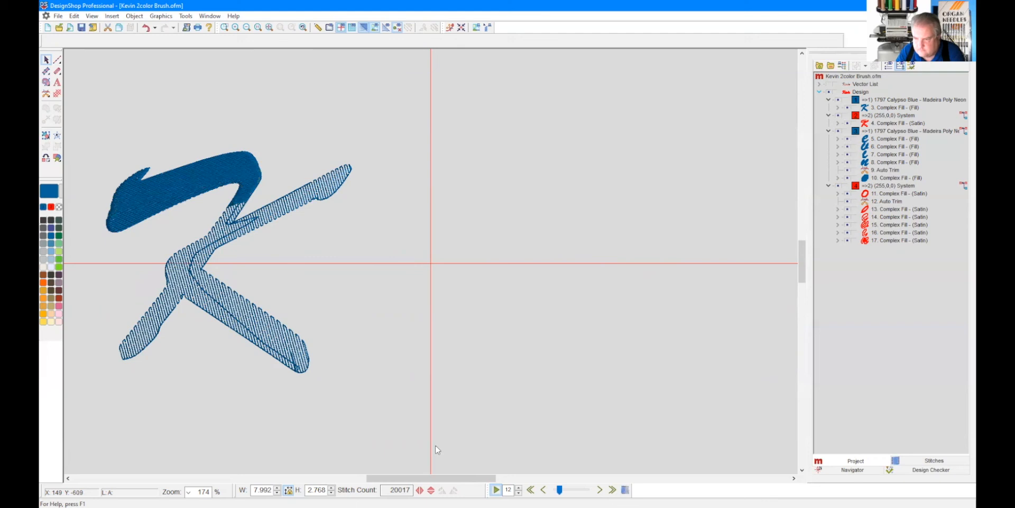
Step: Raise the running simulation's speed to 20, lower it to 15 and watch the lettering sew out to the end
{"action": "left_click", "coordinate": [519, 487]}
{"action": "left_click", "coordinate": [519, 487]}
{"action": "left_click", "coordinate": [519, 487]}
{"action": "left_click", "coordinate": [519, 487]}
{"action": "left_click", "coordinate": [519, 488]}
{"action": "left_click", "coordinate": [520, 487]}
{"action": "left_click", "coordinate": [520, 487]}
{"action": "left_click", "coordinate": [519, 487]}
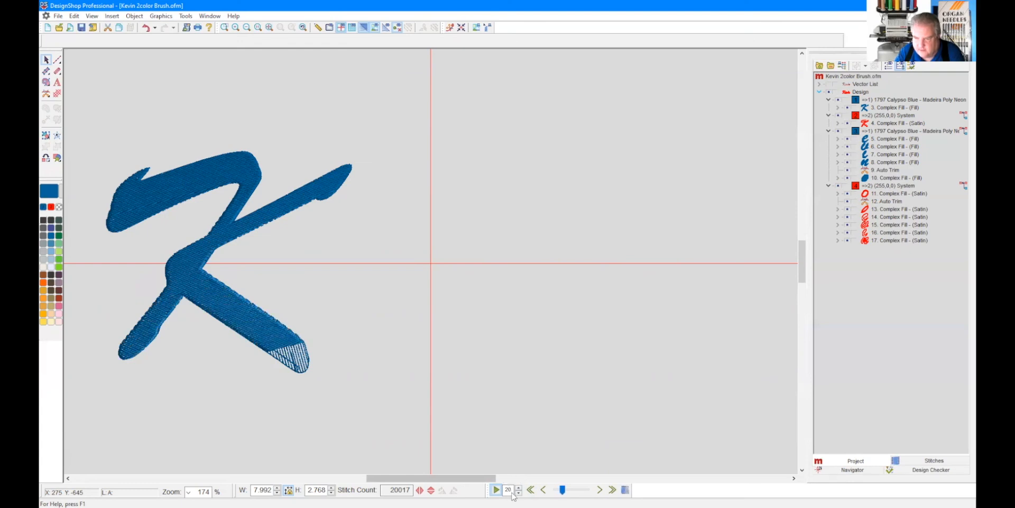
{"action": "left_click", "coordinate": [520, 492]}
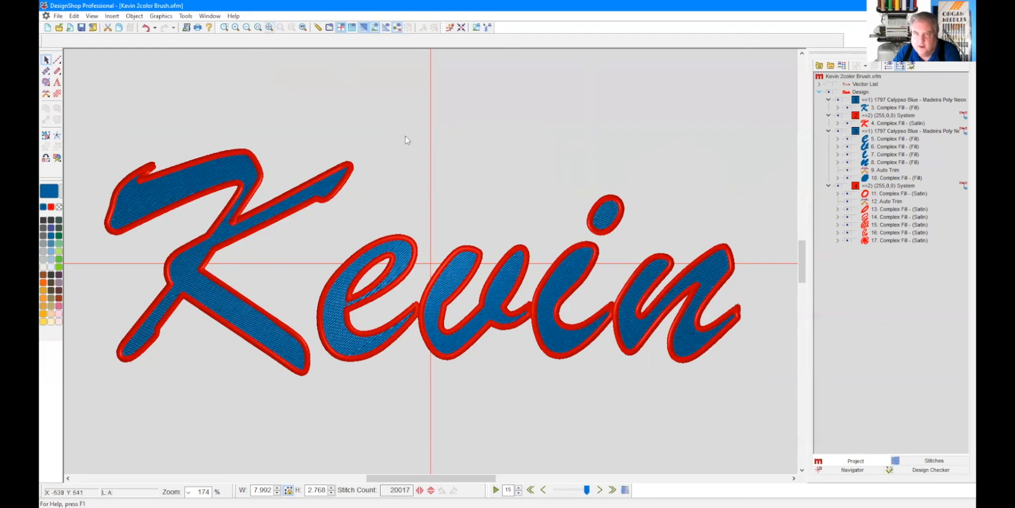
{"action": "left_click", "coordinate": [258, 27]}
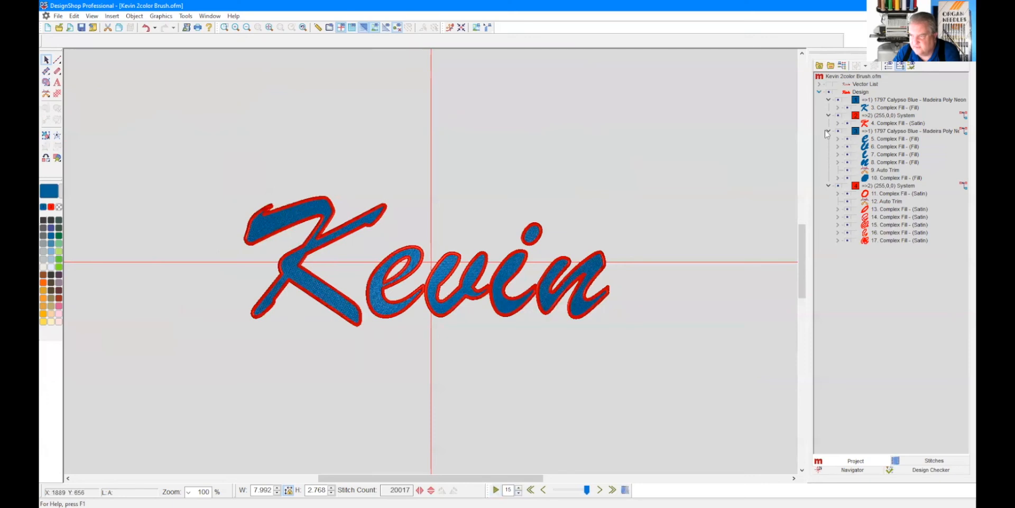